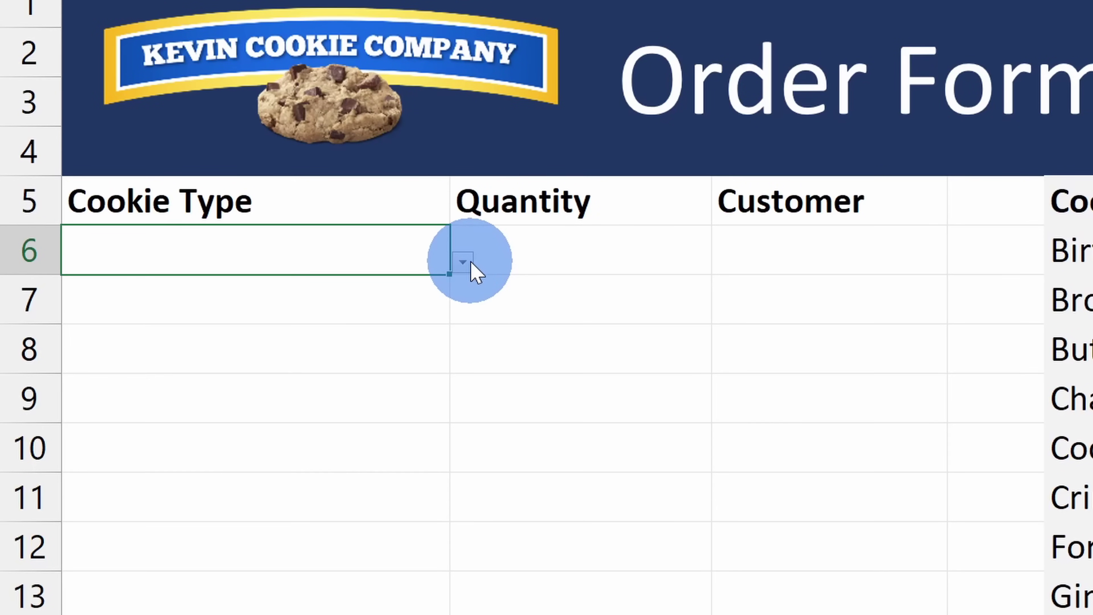
Step: Search the Cookie Type drop-down in cell A6 for "butter" and open the matching cookies
left_click_drag(444, 357, 460, 342)
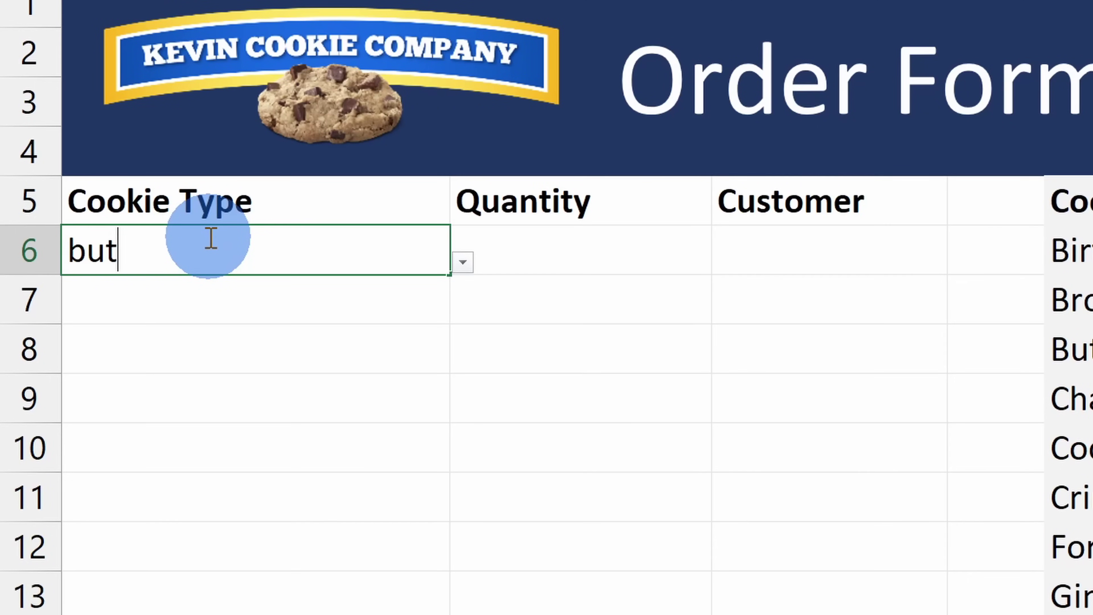
type("ter")
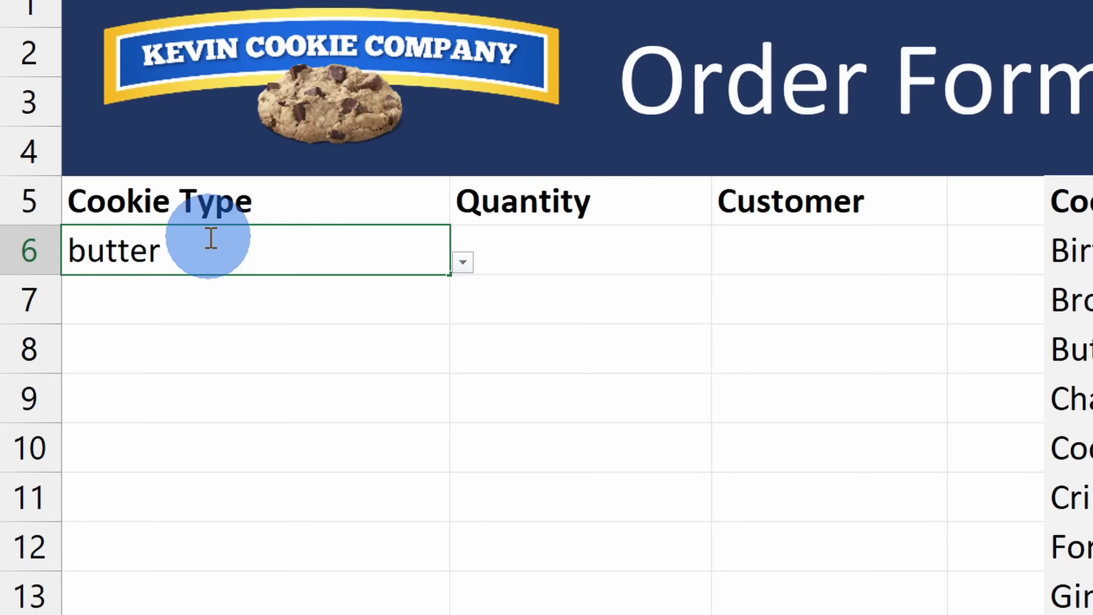
left_click(463, 263)
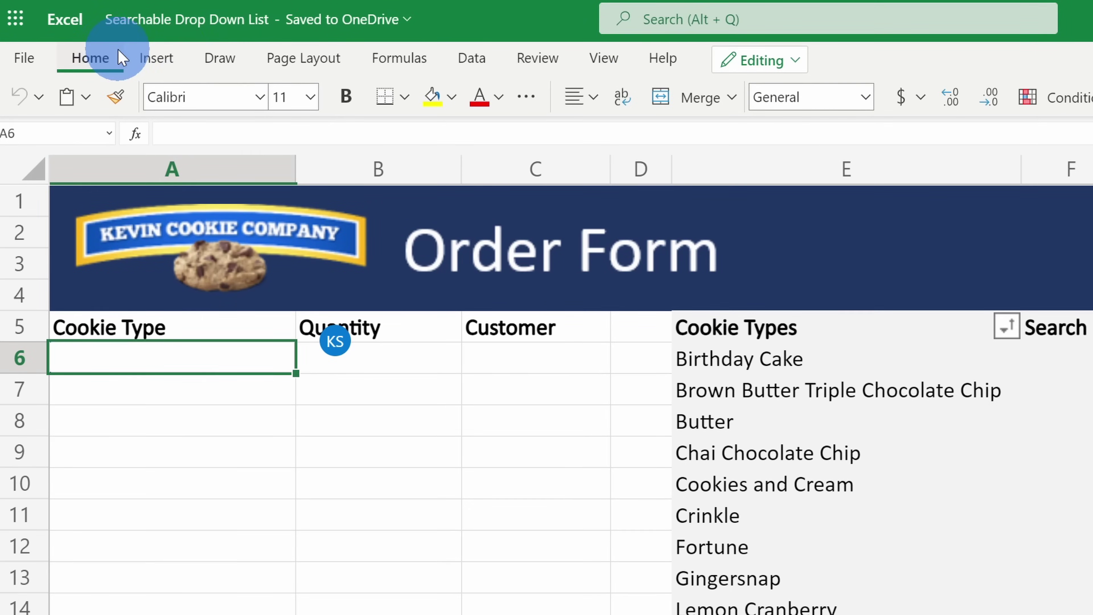
Step: Start a data validation rule for Cookie Type cell A6 that allows a list
left_click(472, 60)
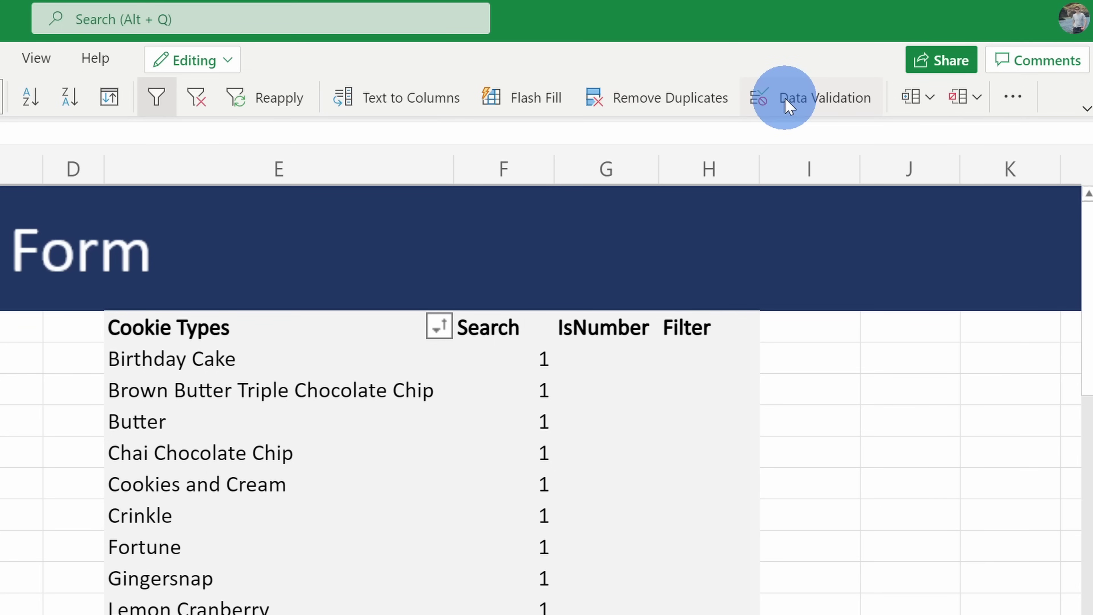
left_click(794, 105)
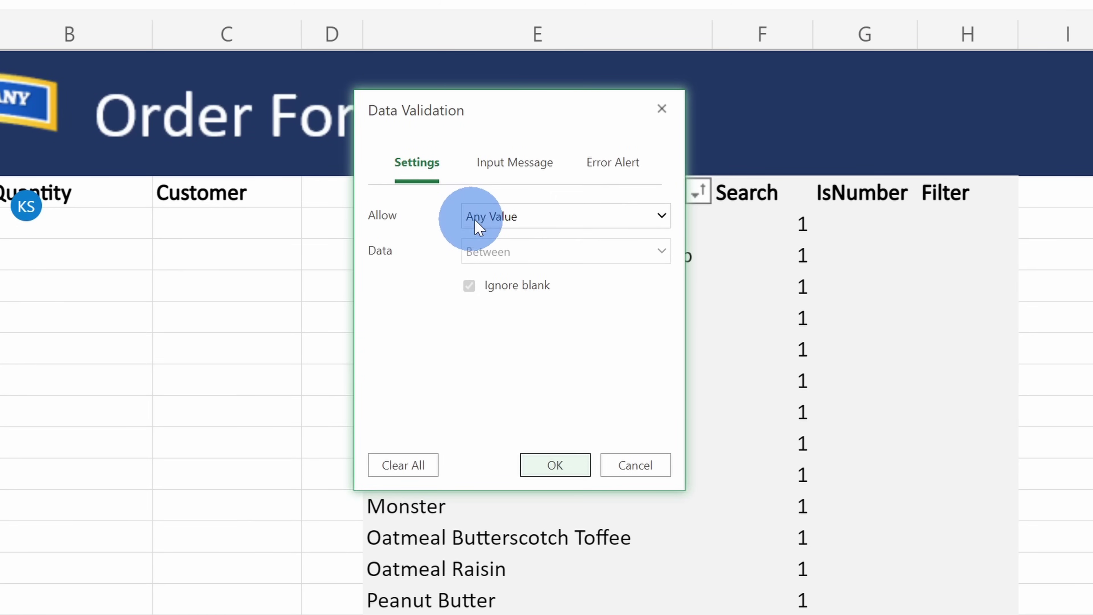
left_click(578, 217)
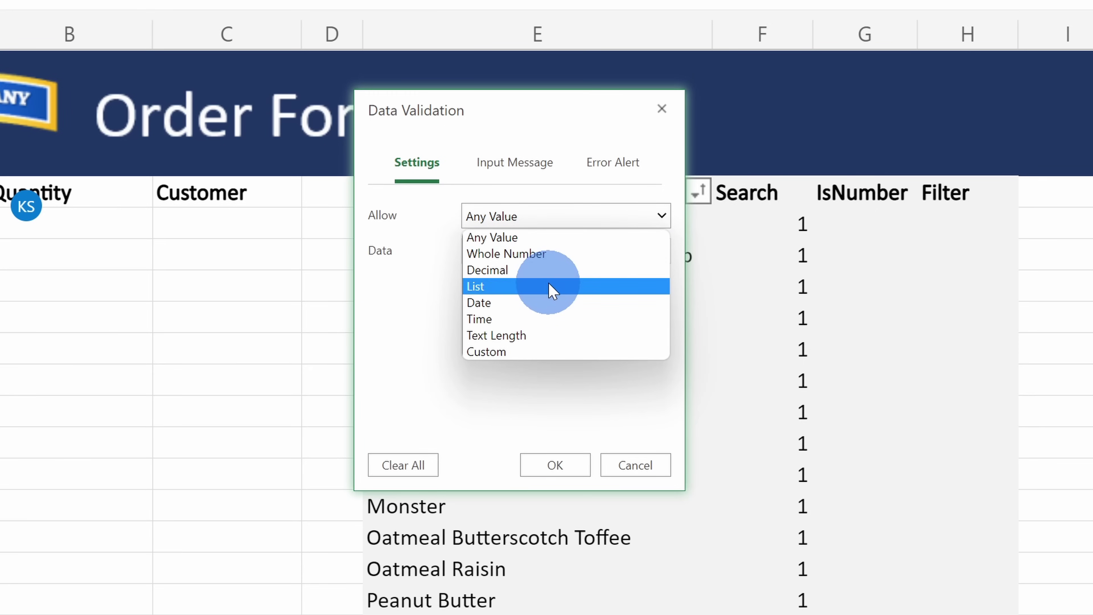
left_click(552, 289)
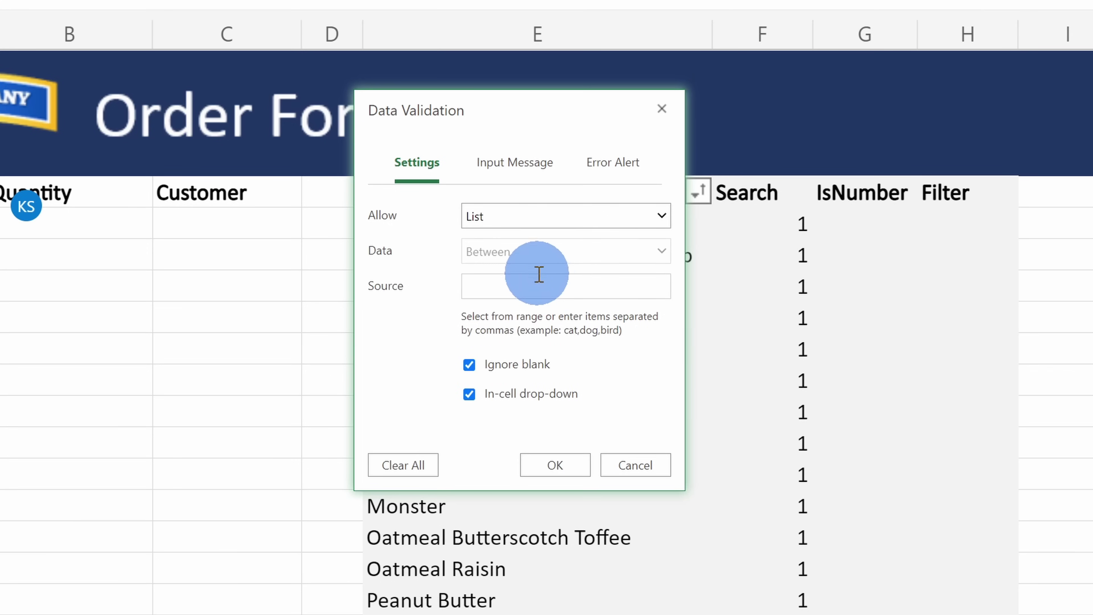
Step: Set the list source to the cookie types in =$E$6:$E$25 and apply the validation to A6
left_click(506, 285)
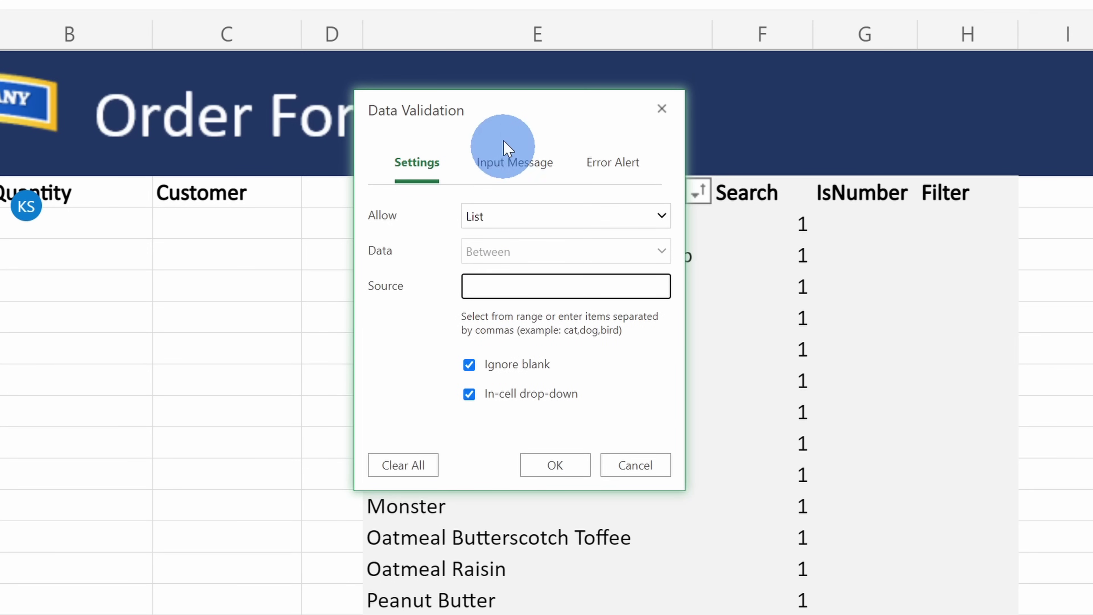
left_click_drag(501, 103, 1040, 51)
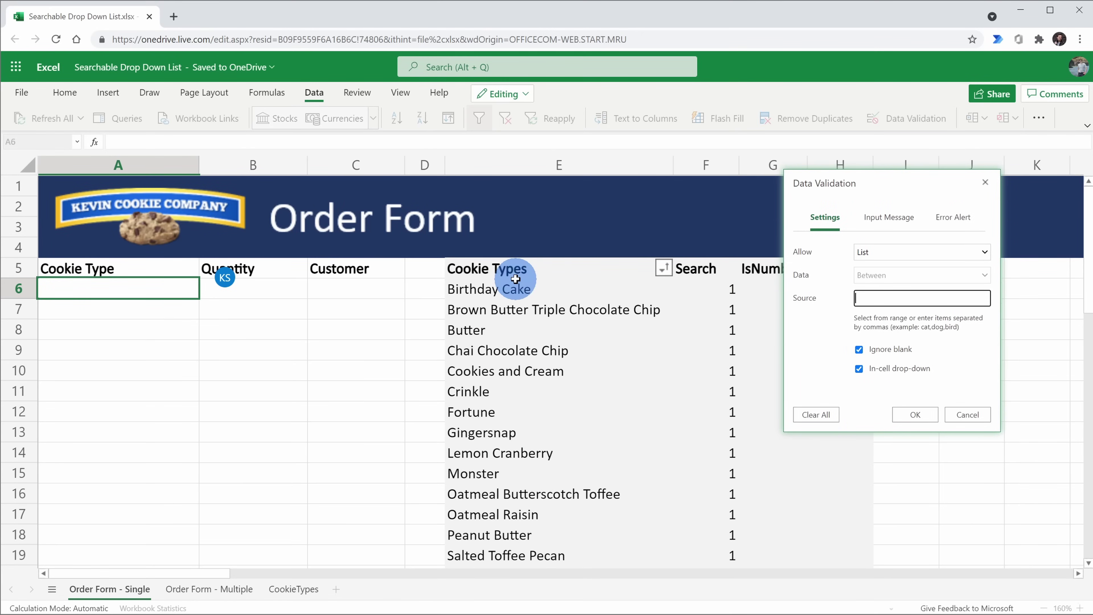
scroll(516, 278, "down", 3)
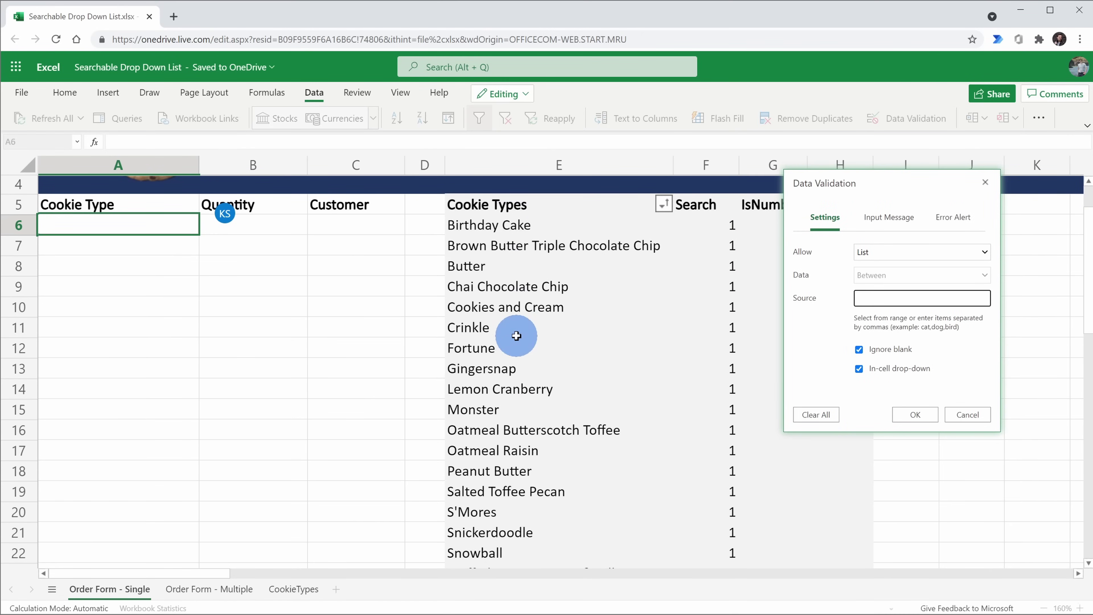
scroll(511, 477, "down", 2)
scroll(512, 477, "up", 3)
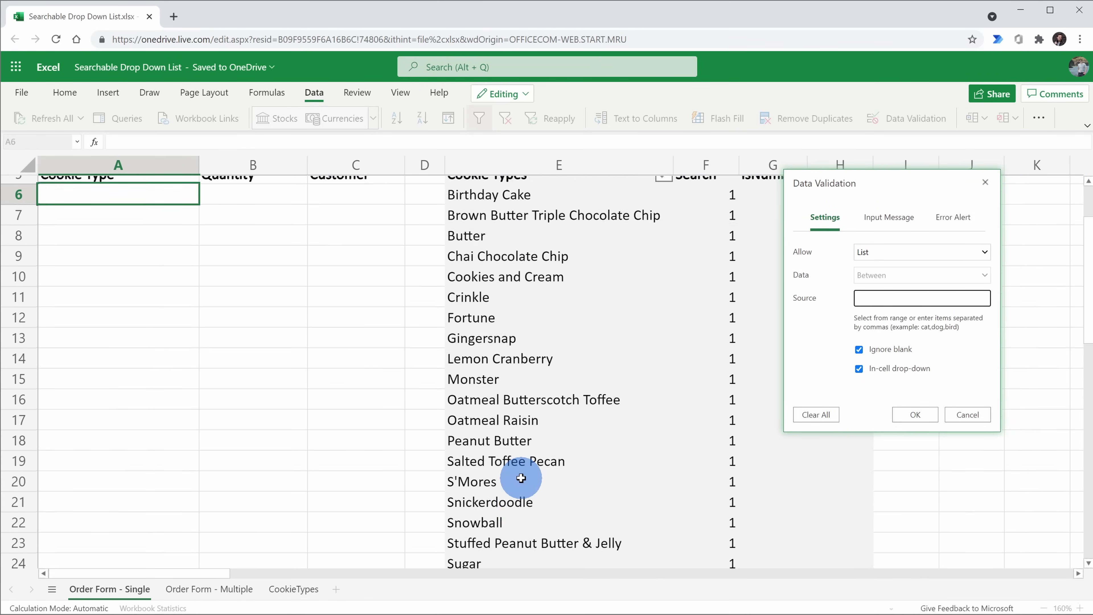
left_click_drag(518, 290, 530, 459)
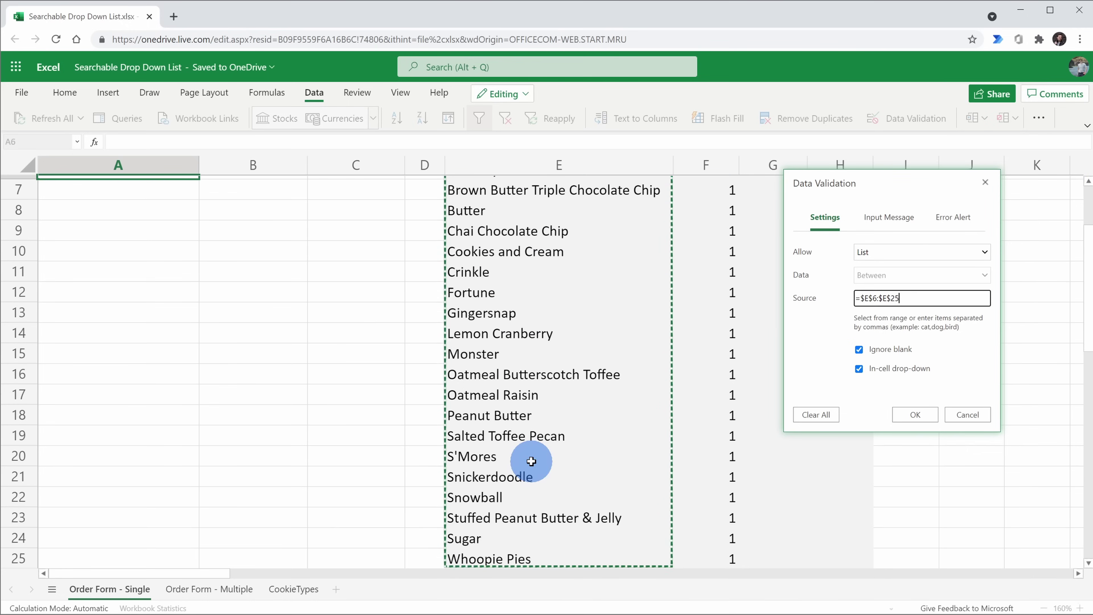
left_click(914, 416)
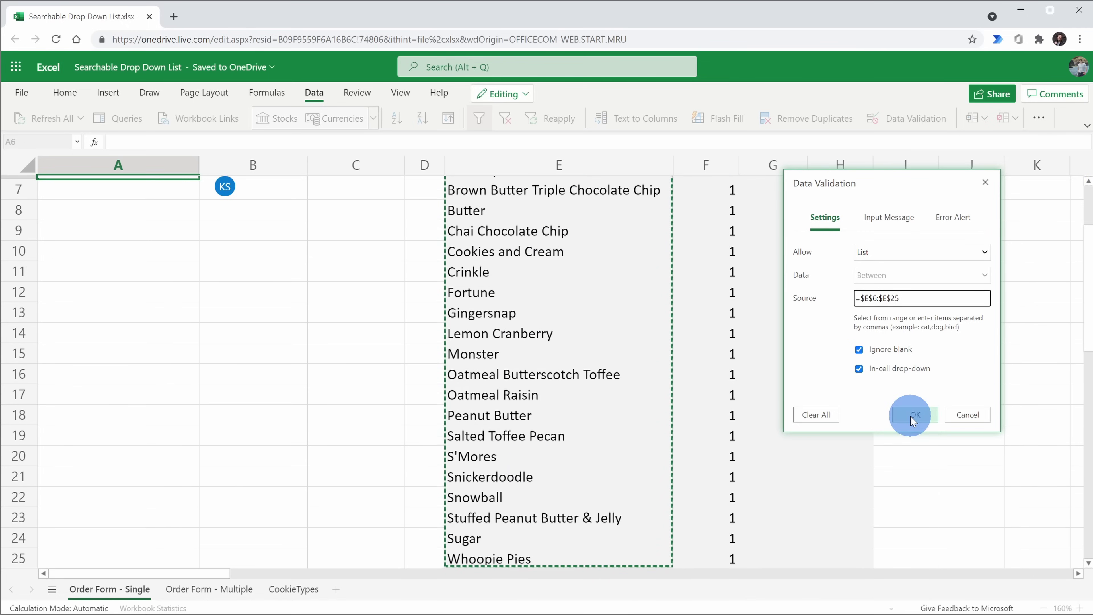
Step: Open the new drop-down in A6 and search its cookie list for "oat"
scroll(700, 395, "up", 3)
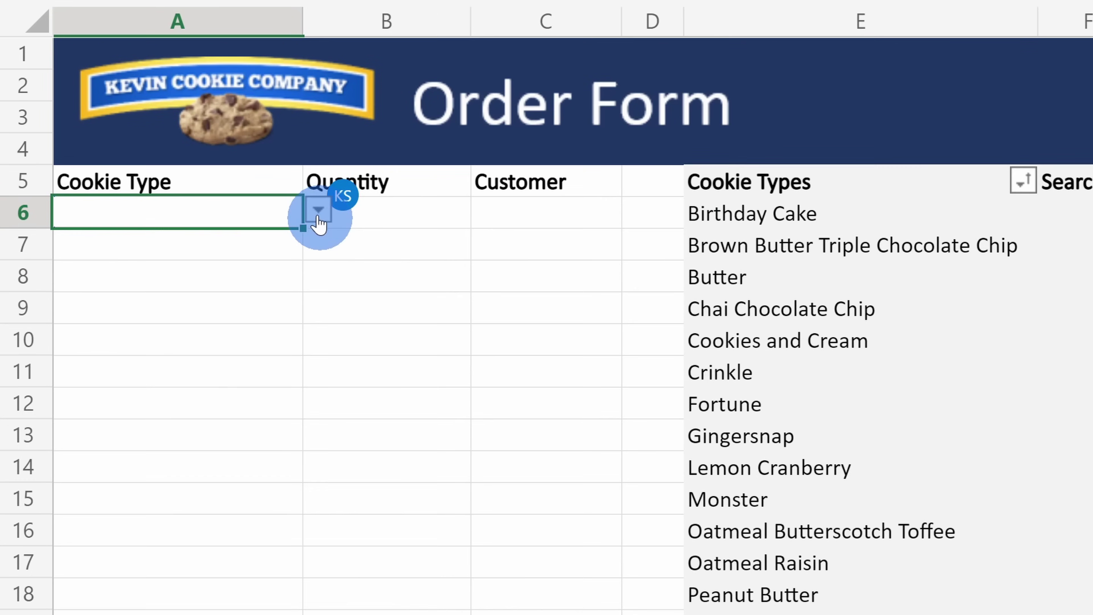
left_click(209, 288)
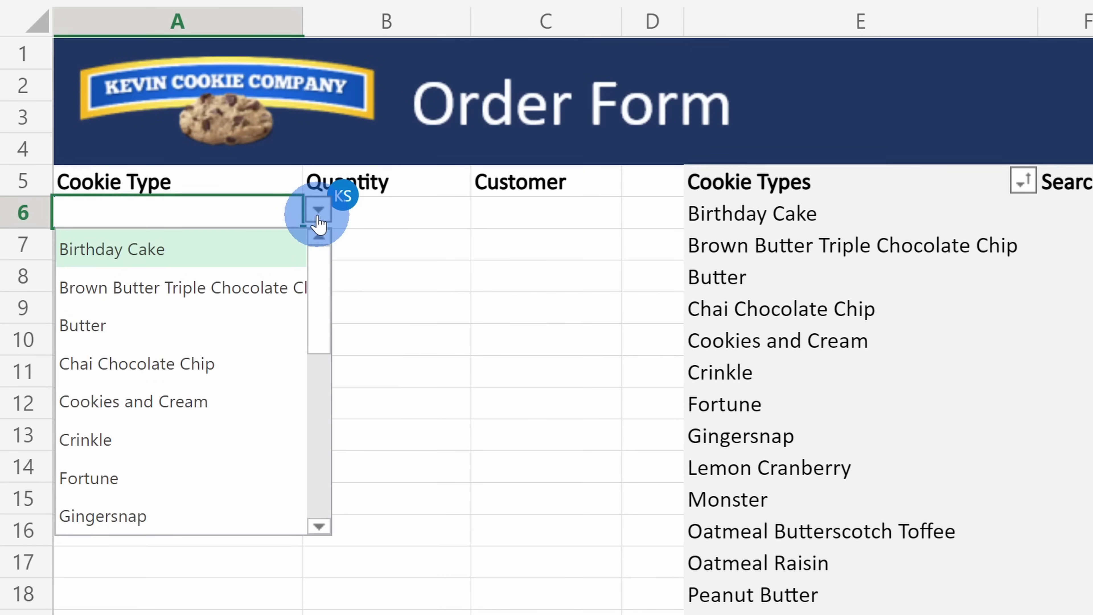
left_click_drag(322, 244, 303, 195)
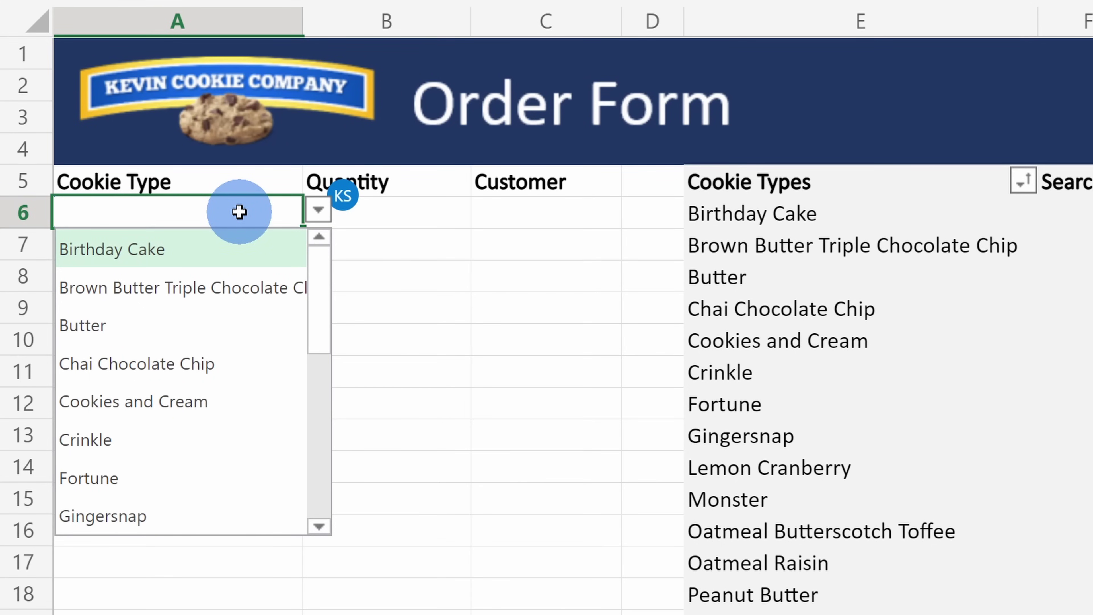
type("oat")
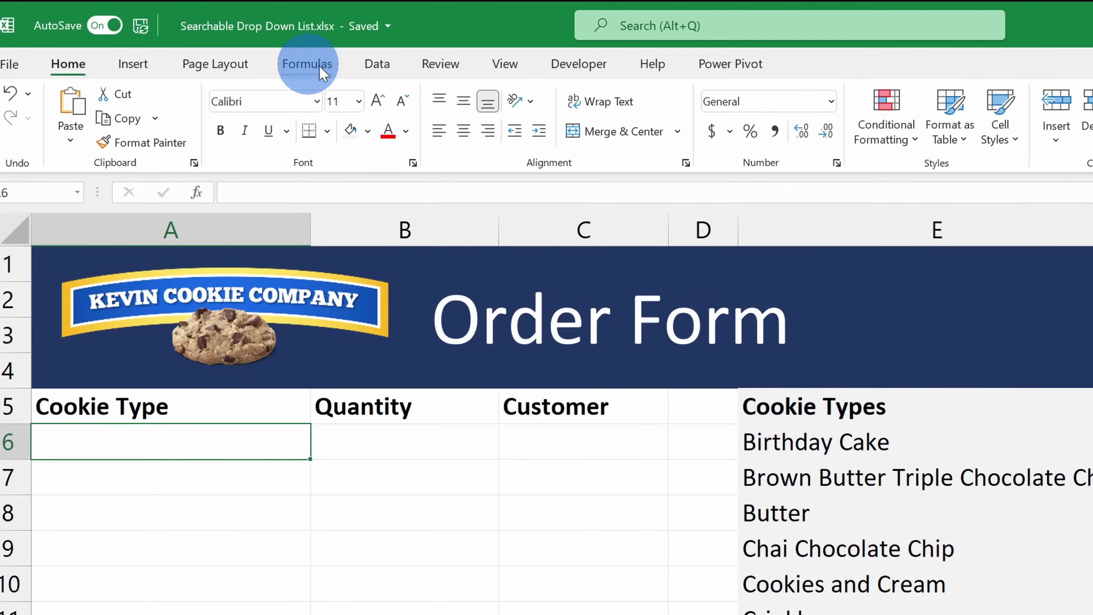
Step: In the desktop Excel workbook, start a data validation rule for cell A6 that allows a list
left_click(377, 65)
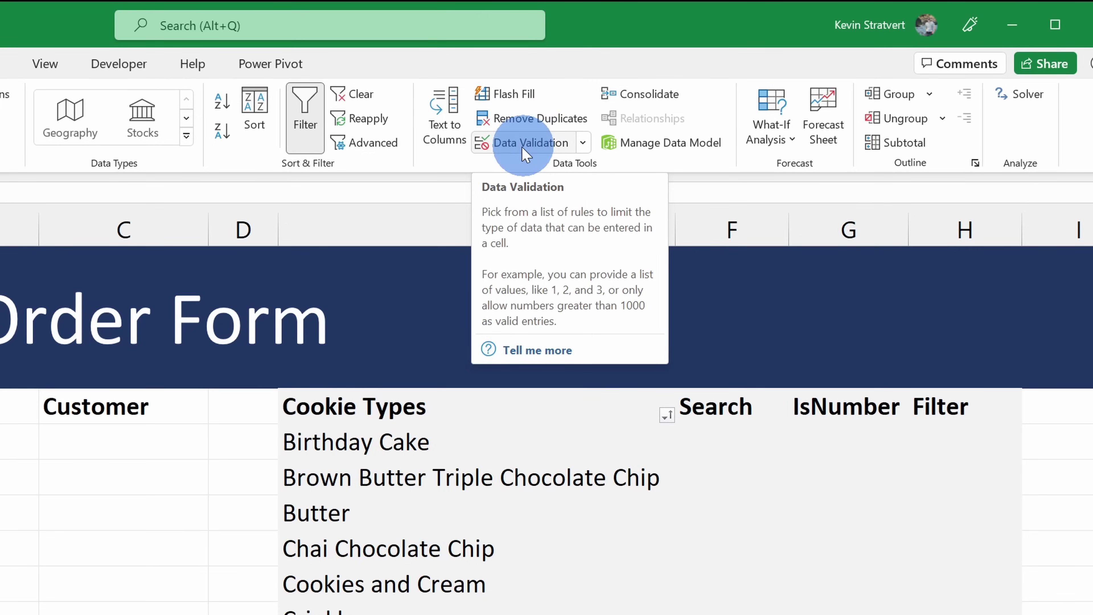
left_click(524, 149)
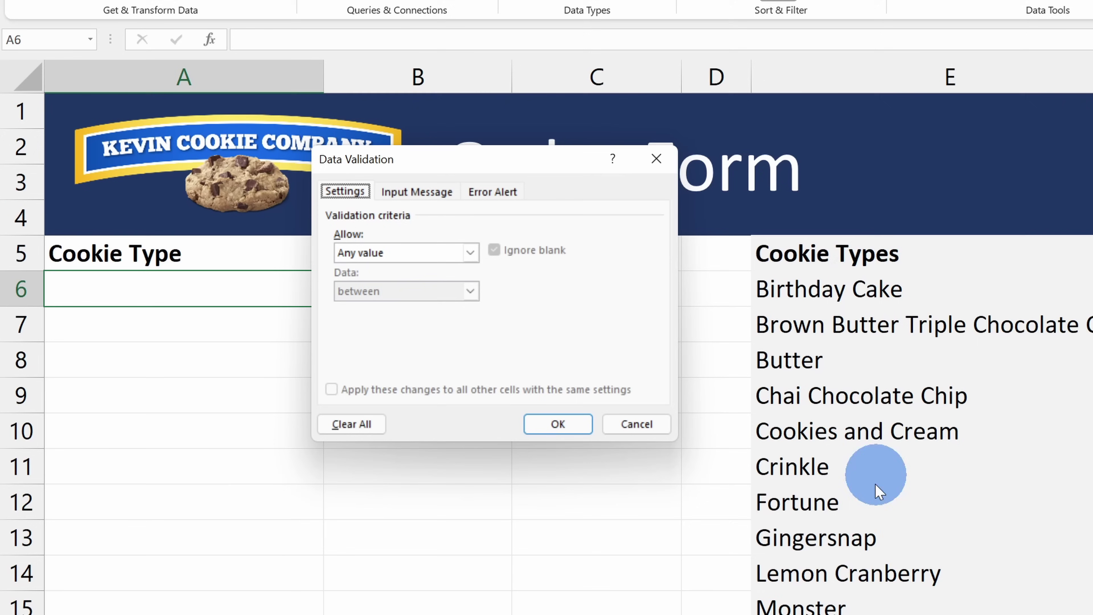
left_click(470, 253)
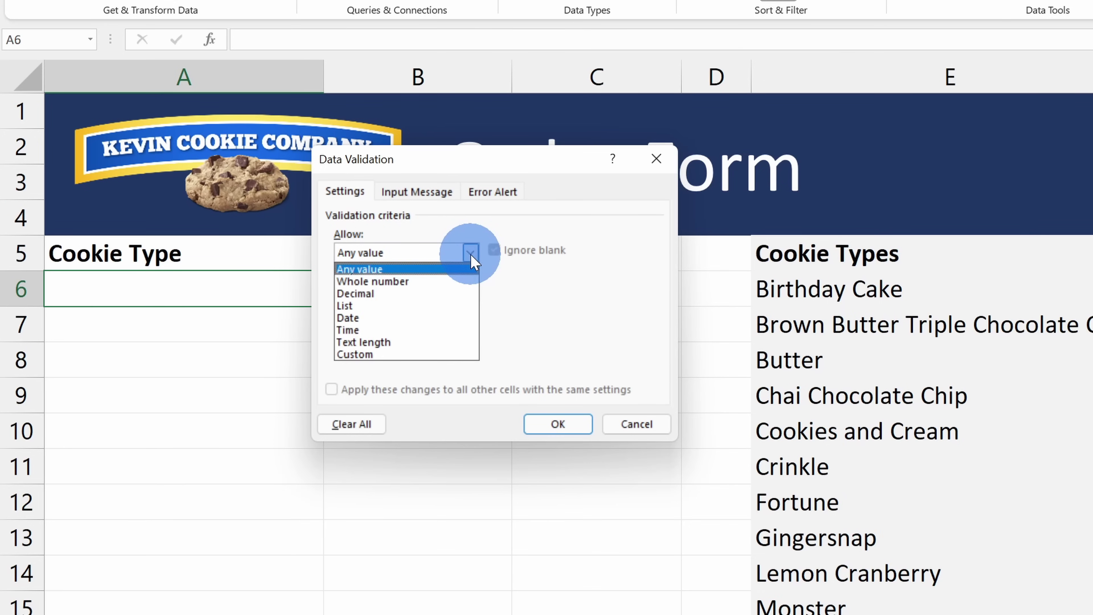
left_click(378, 306)
Step: Set the validation source for A6 to the cookie types in =$E$6:$E$25 and apply the rule
left_click(380, 328)
left_click_drag(801, 288, 576, 495)
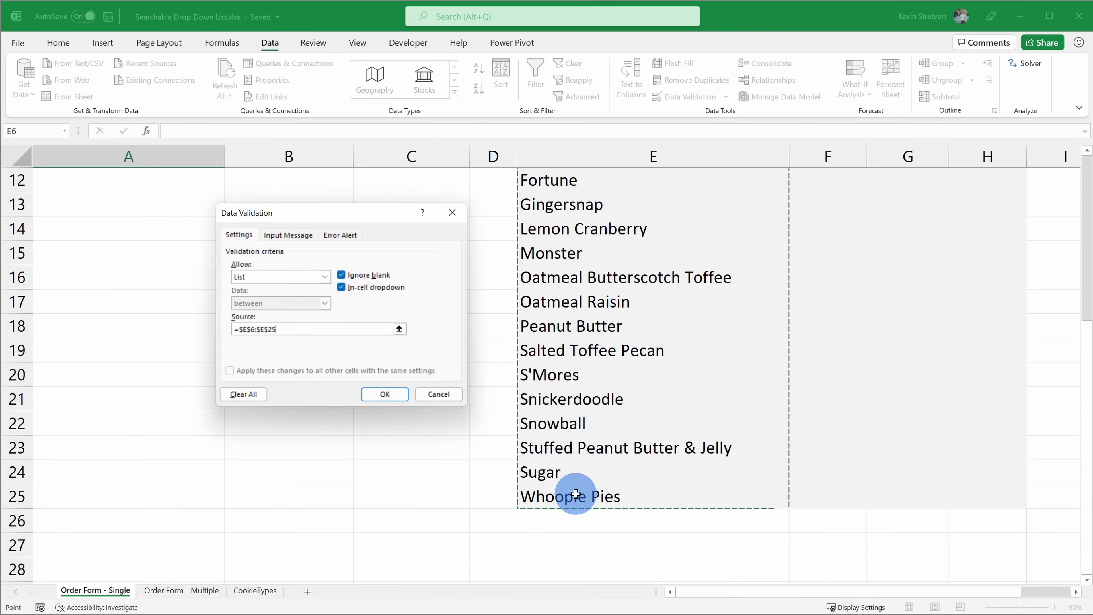
scroll(575, 474, "up", 4)
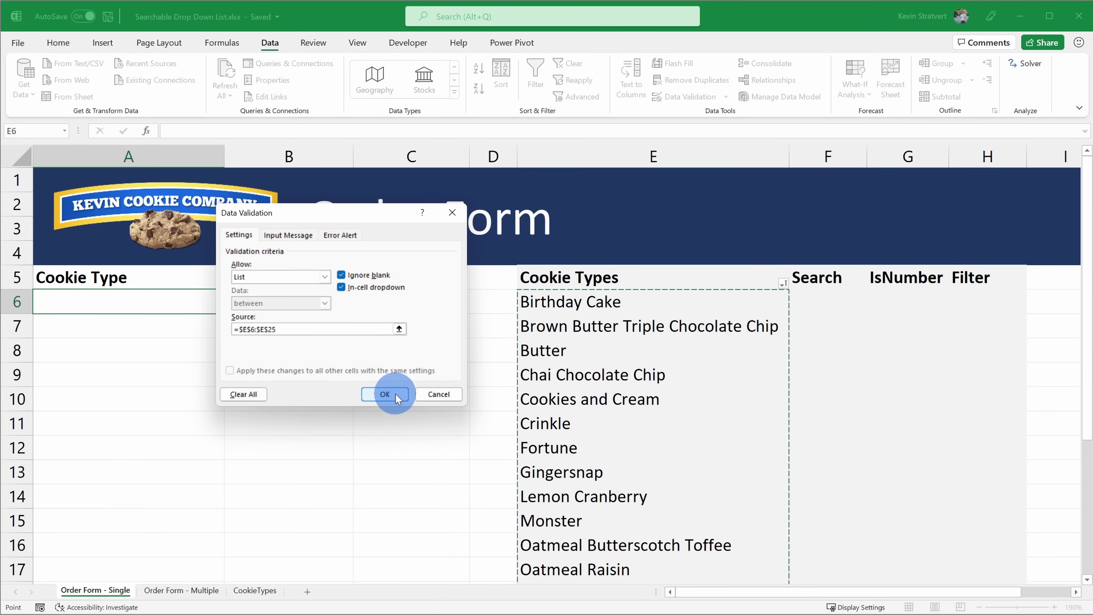
left_click(385, 394)
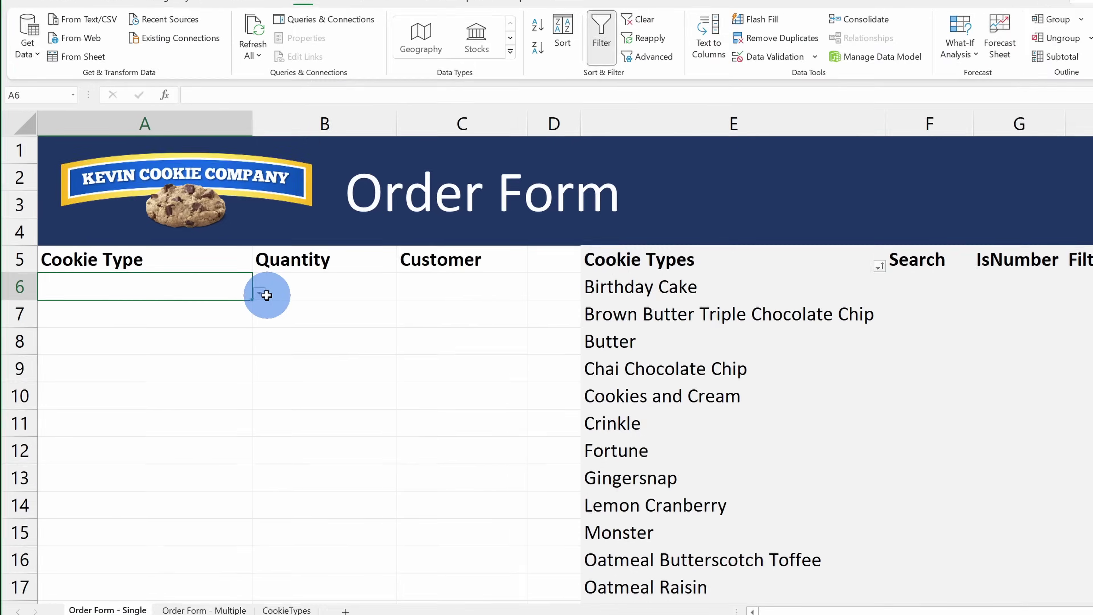
Step: Check the cookie options offered by the drop-down in A6, and close it without choosing one
left_click(231, 307)
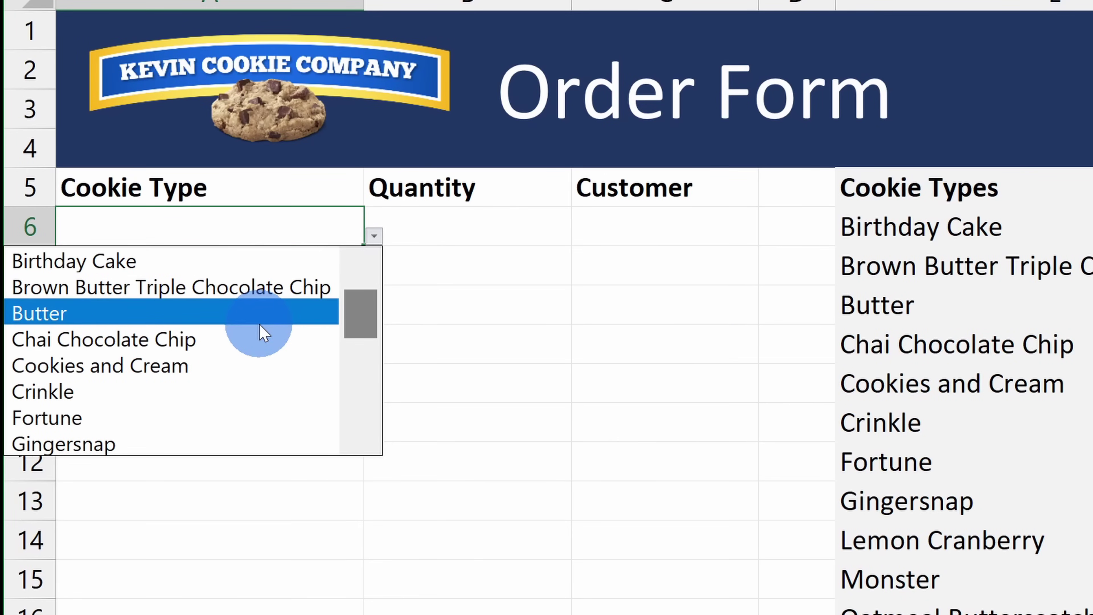
left_click_drag(365, 314, 361, 239)
left_click(335, 225)
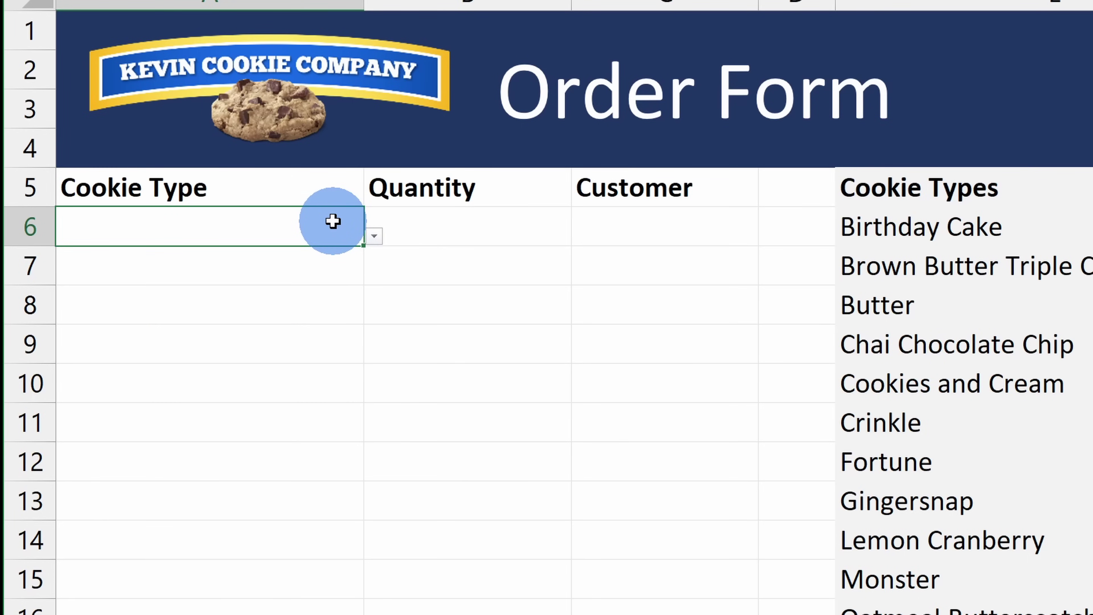
Step: Try to search the A6 drop-down with the partial entry "oat", and cancel the entry
type("oat")
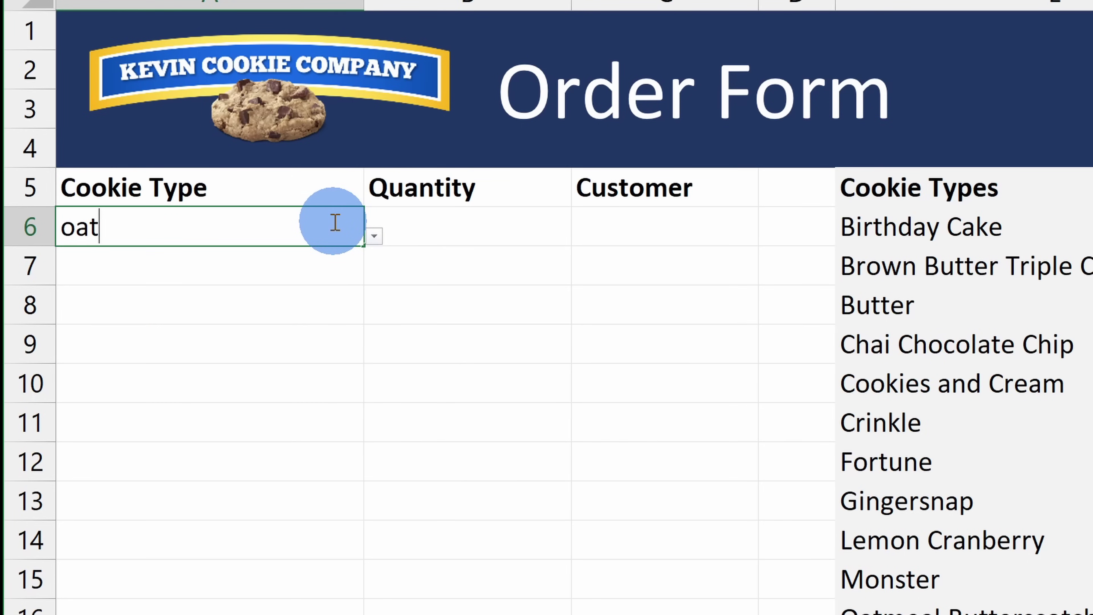
left_click(375, 240)
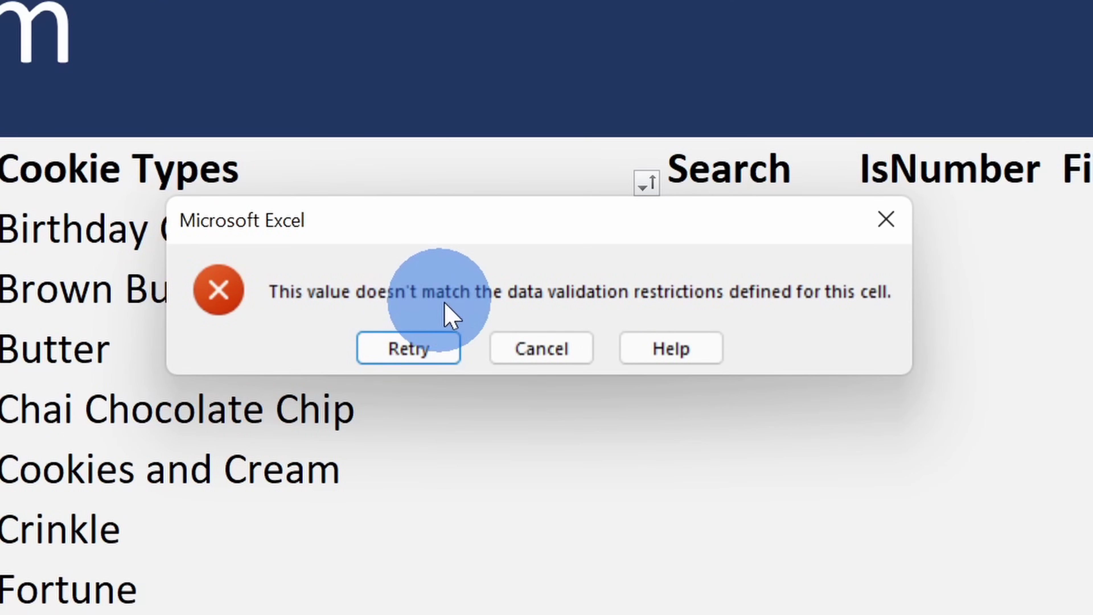
left_click(558, 352)
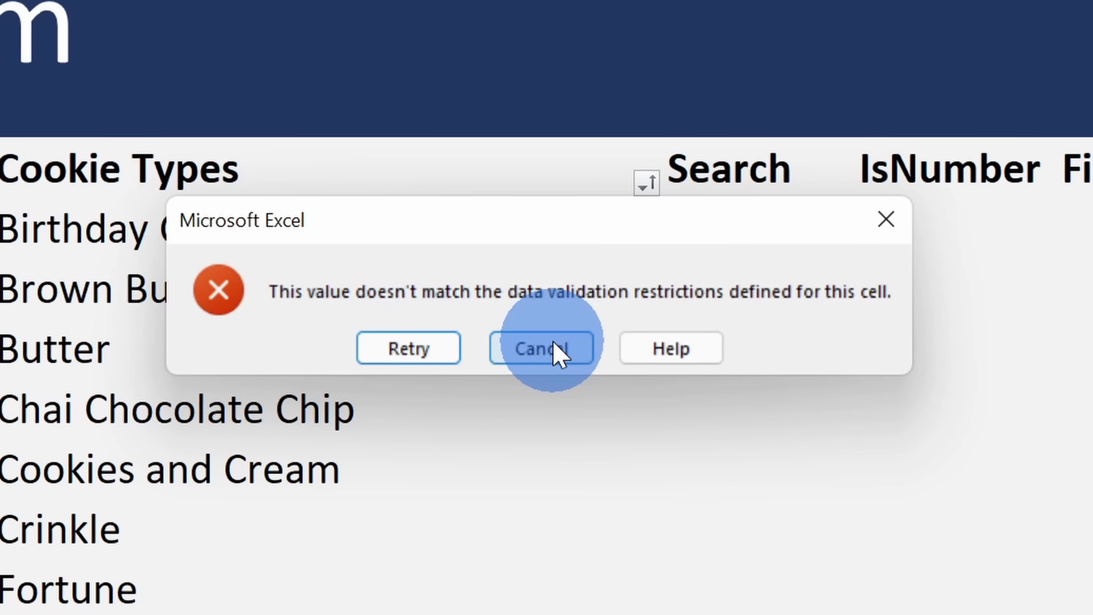
left_click(559, 352)
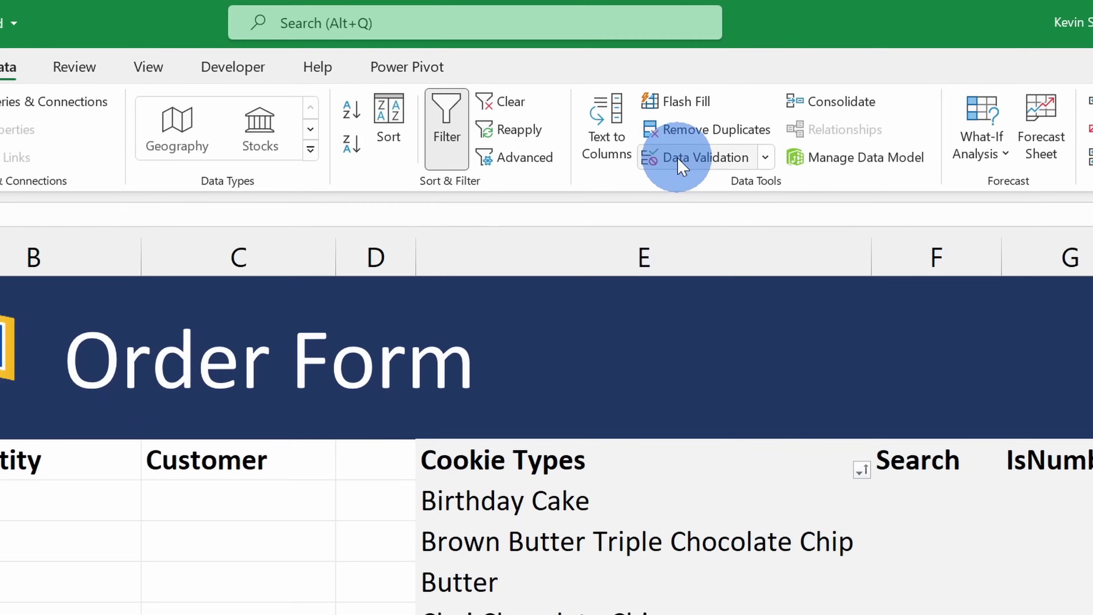
Step: Reset the data validation of cell A6 to allow any value
left_click(672, 97)
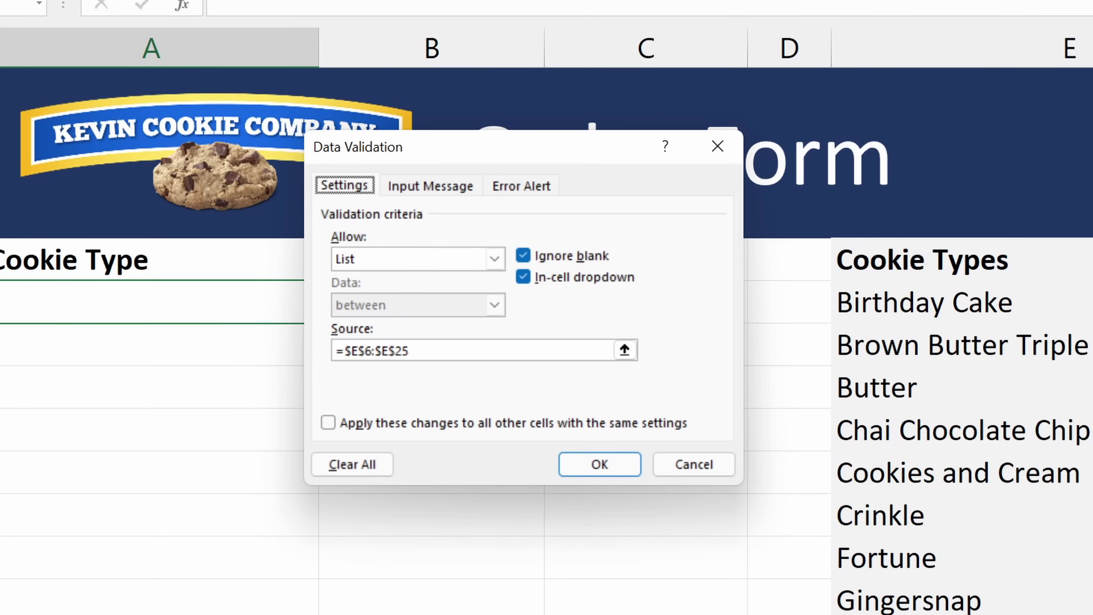
left_click(495, 259)
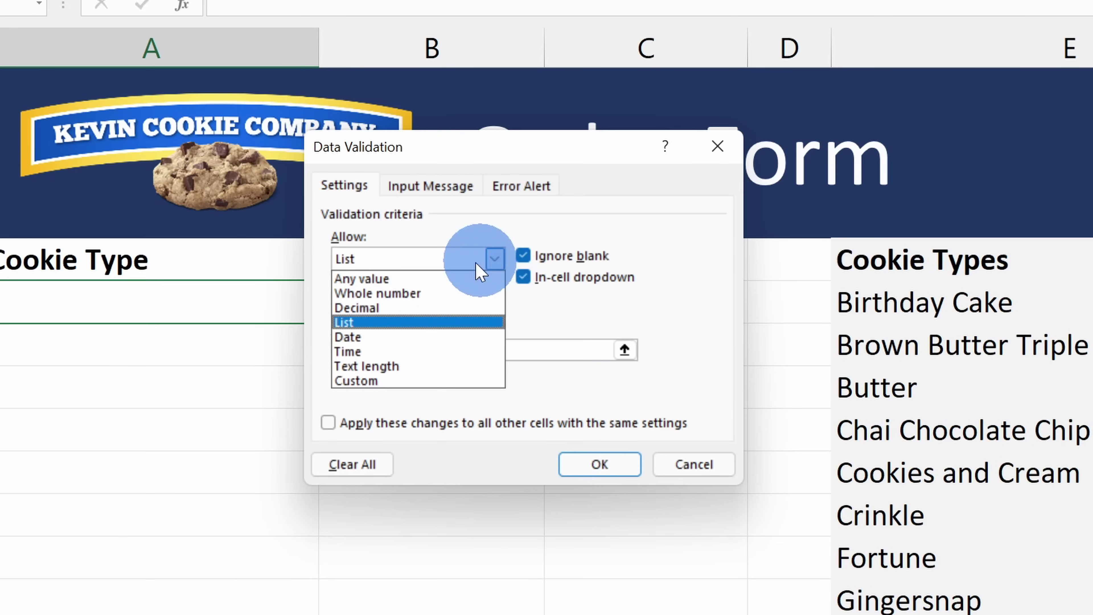
left_click(456, 279)
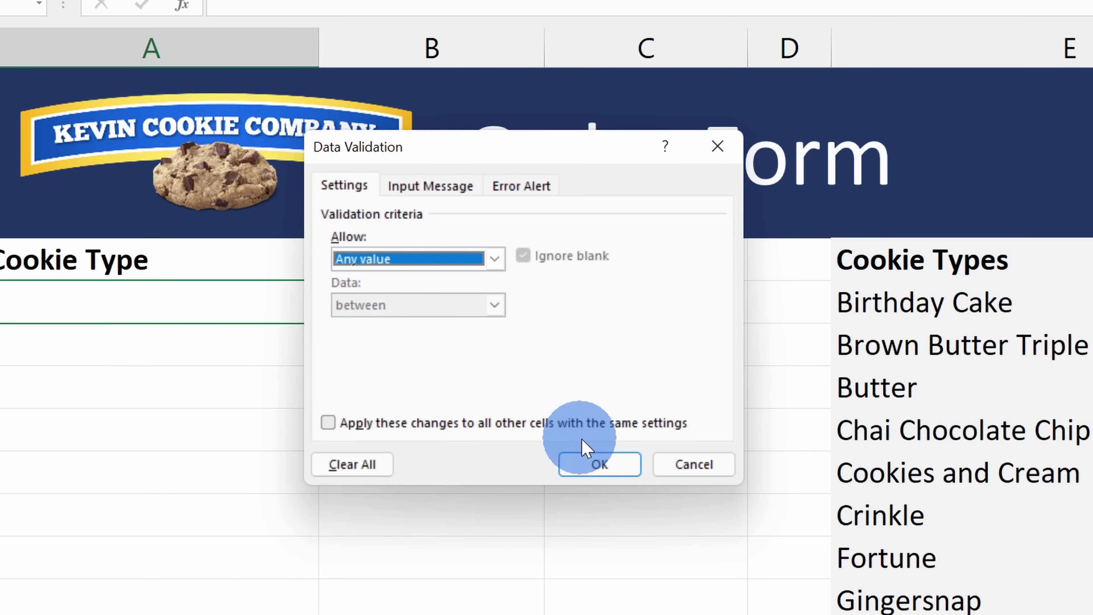
left_click(615, 466)
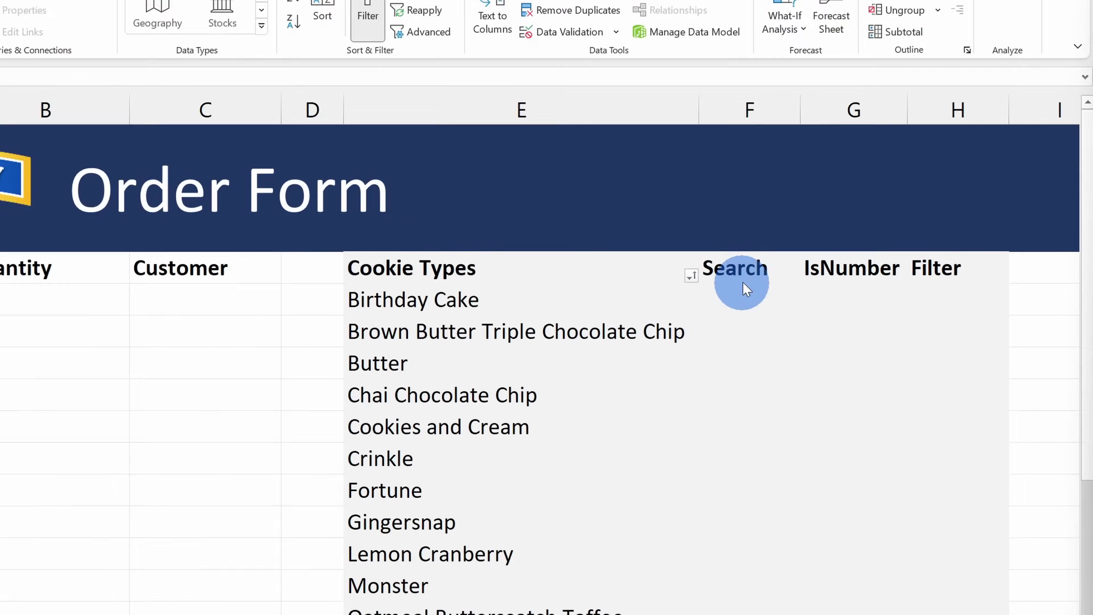
left_click(836, 277)
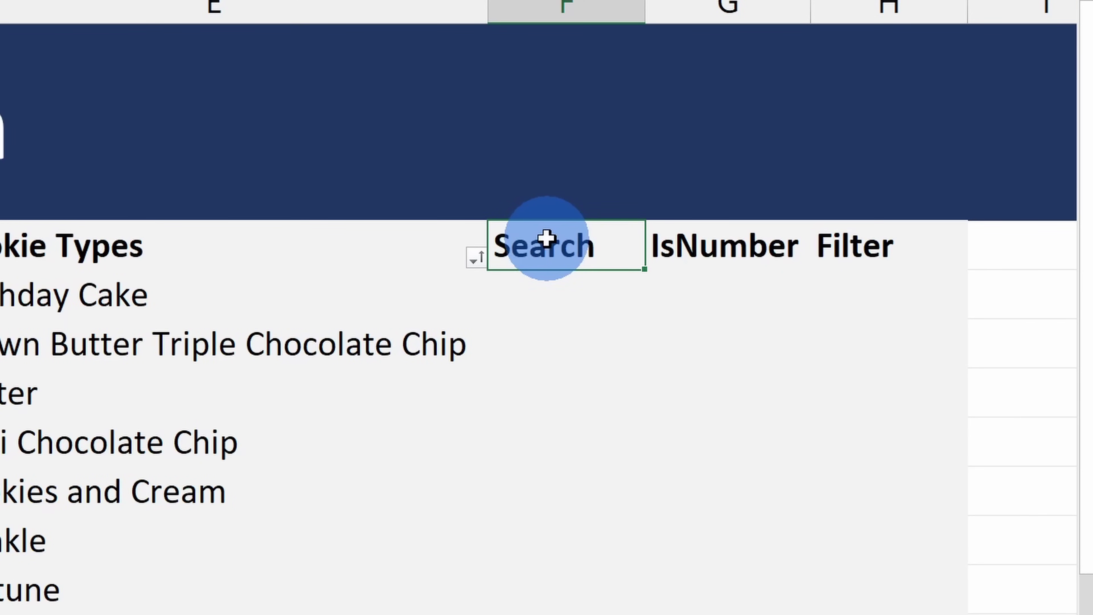
left_click(688, 244)
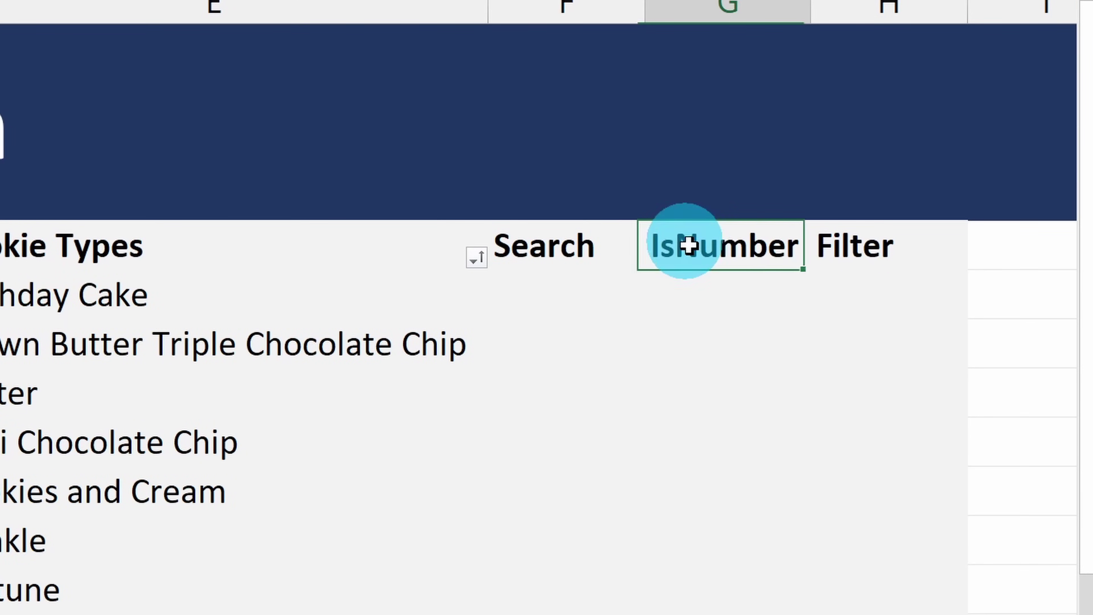
Step: Enter the partial cookie name "oat" in cell A6 under Cookie Type
left_click(895, 246)
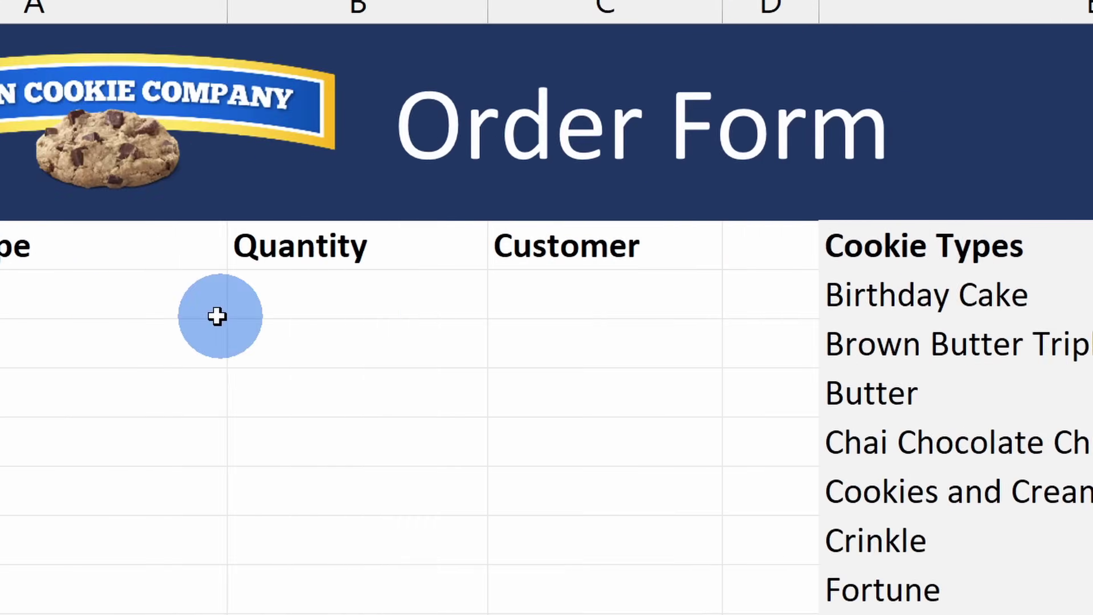
left_click(365, 289)
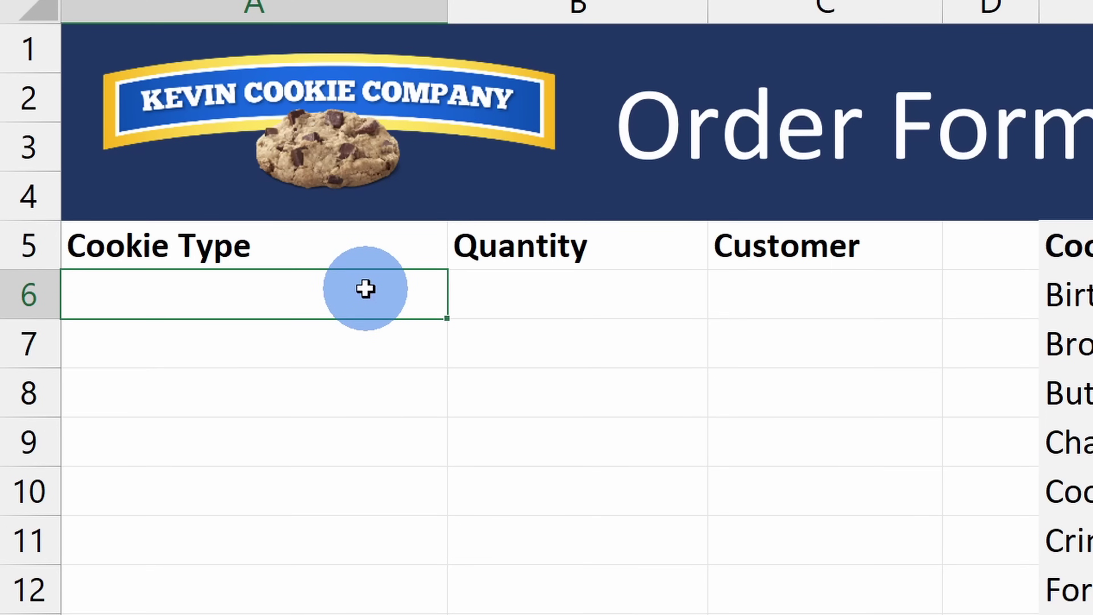
type("oat")
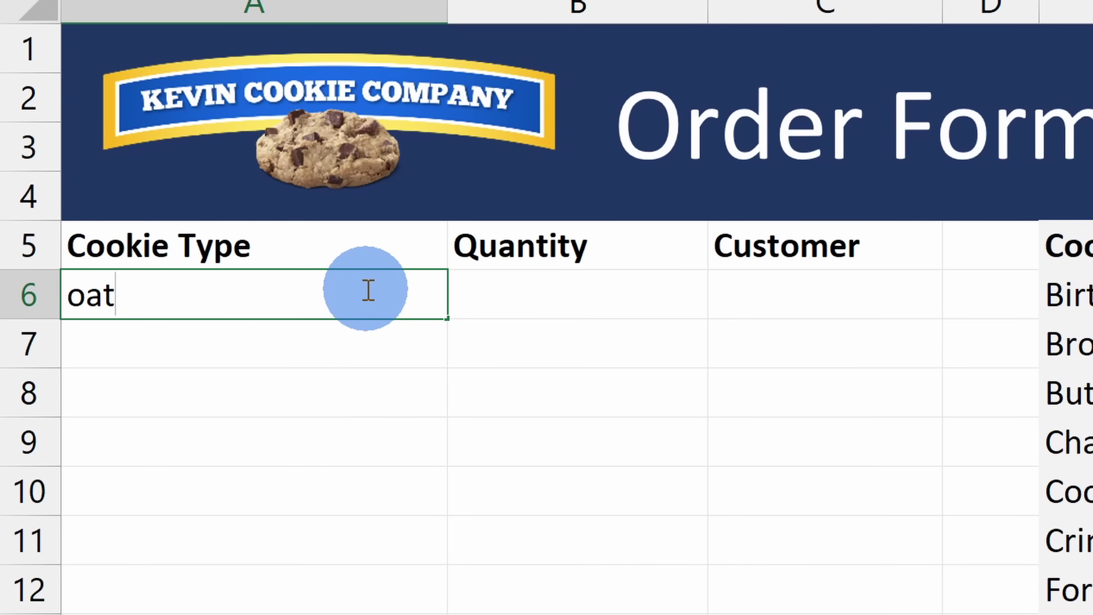
key("ctrl+Return")
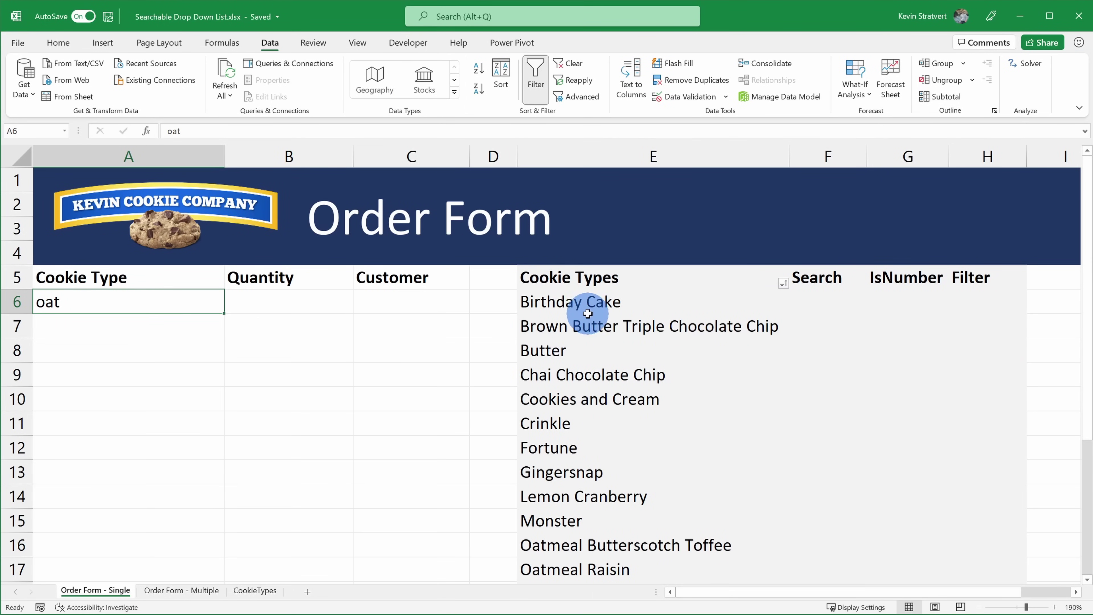
Step: Look up the SEARCH function with the query "search" and insert it in cell F6 of the Search column
scroll(590, 297, "down", 3)
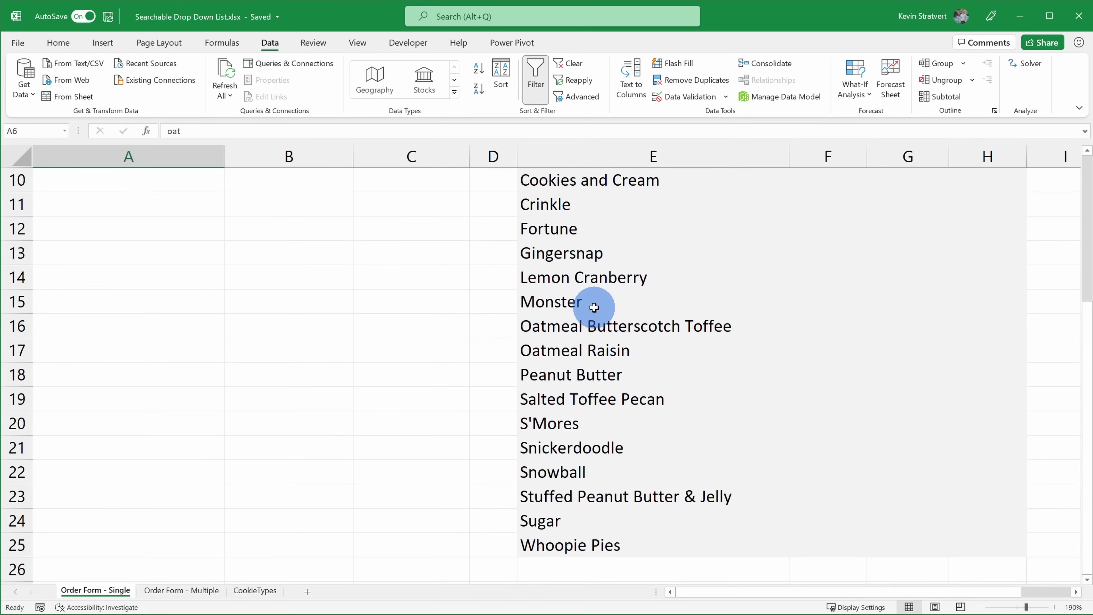
scroll(644, 459, "up", 3)
left_click(817, 305)
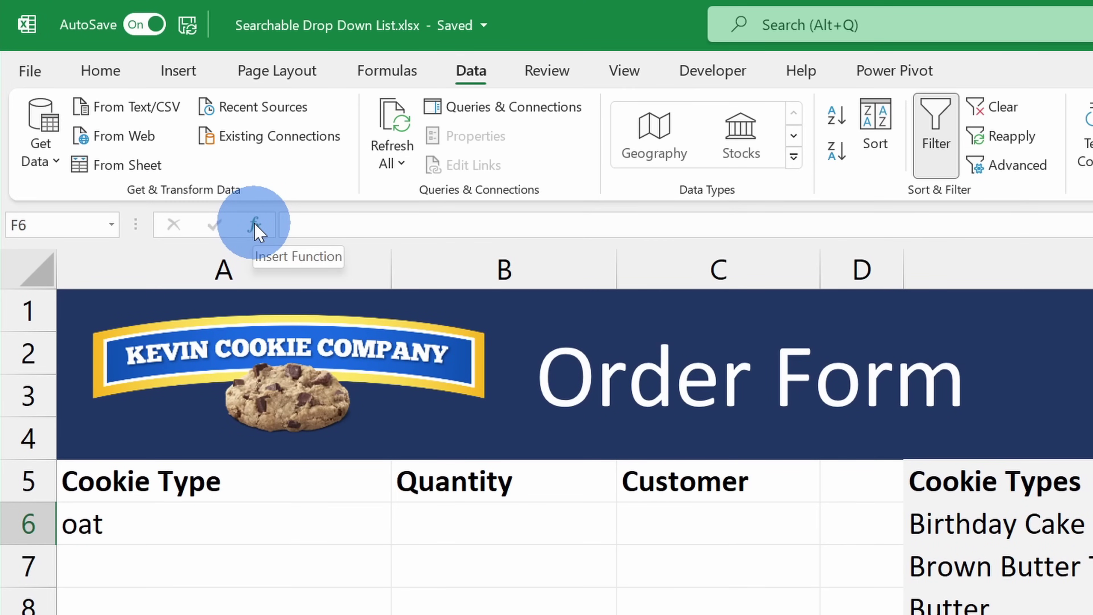
left_click(254, 226)
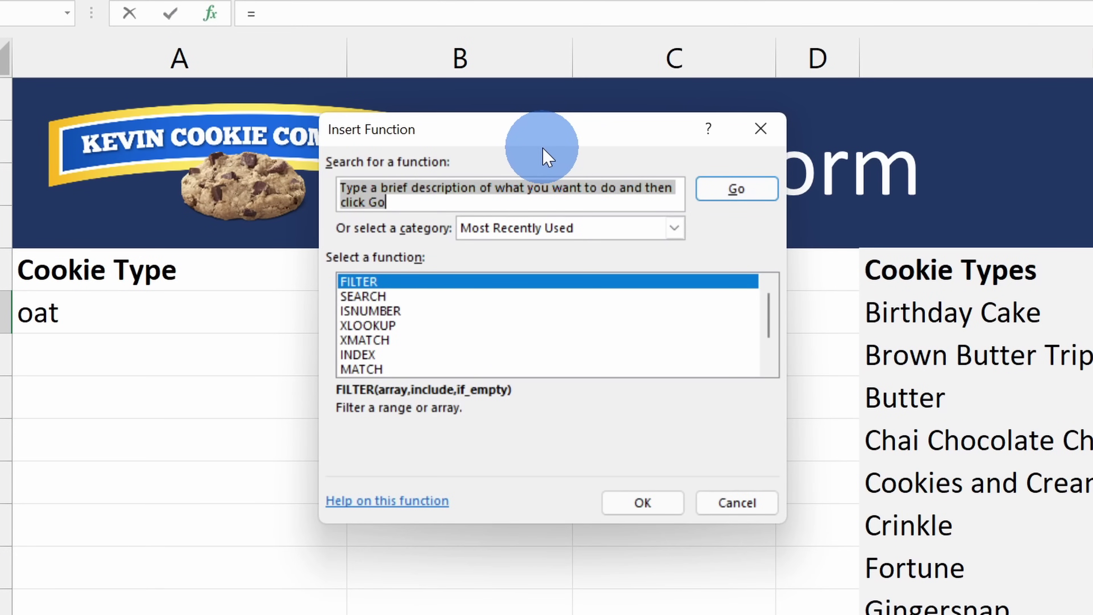
type("search")
left_click(721, 188)
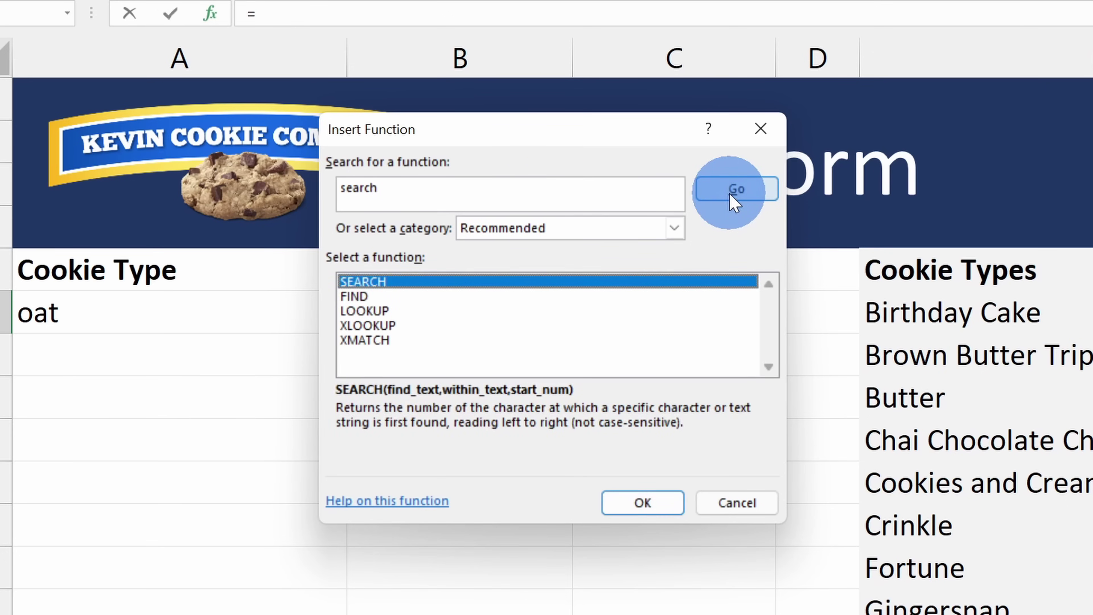
left_click(375, 283)
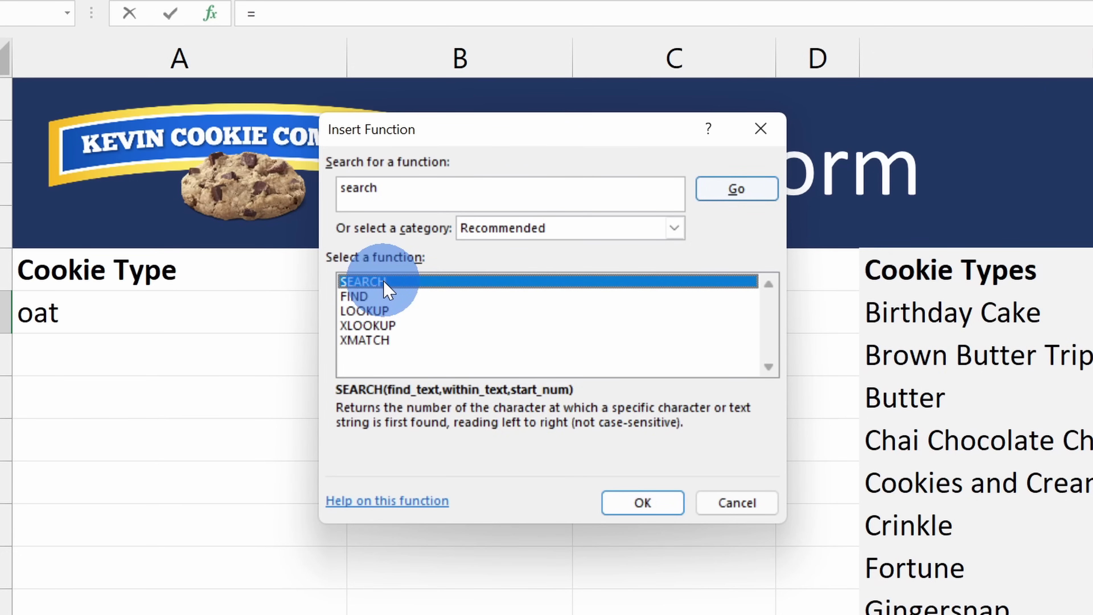
left_click(642, 503)
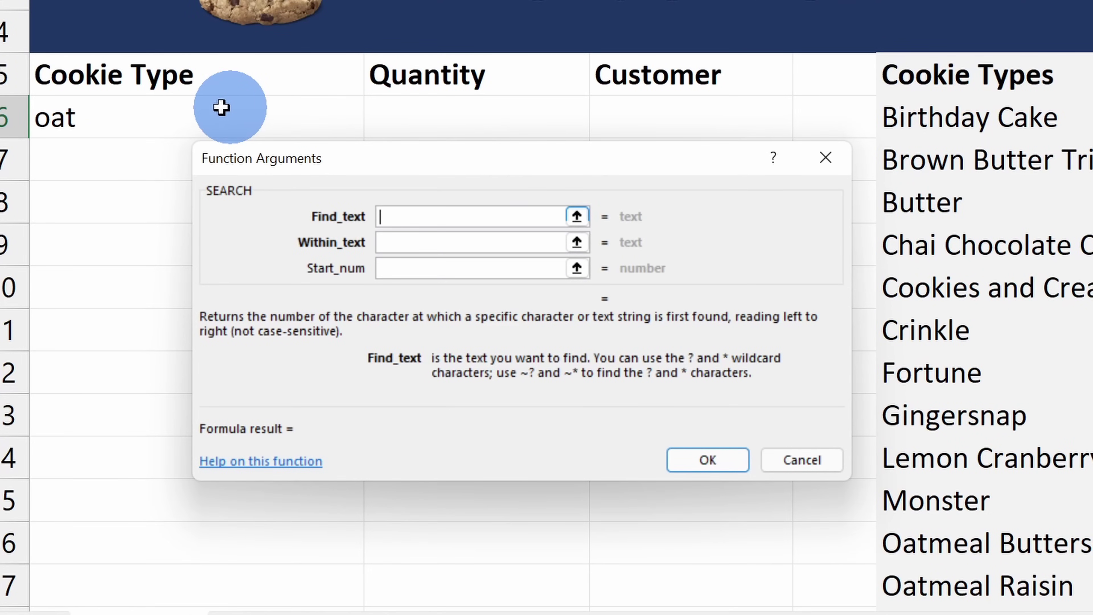
Step: Set the SEARCH arguments in F6 to find text A6 within E6:E25, and confirm the formula without a start number
left_click(192, 107)
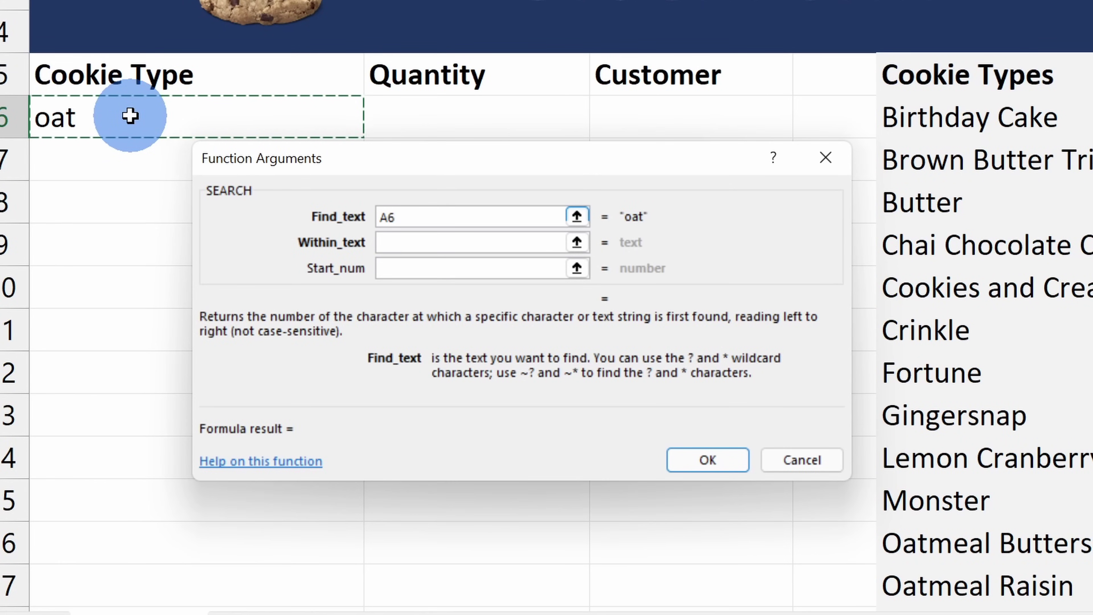
left_click(415, 243)
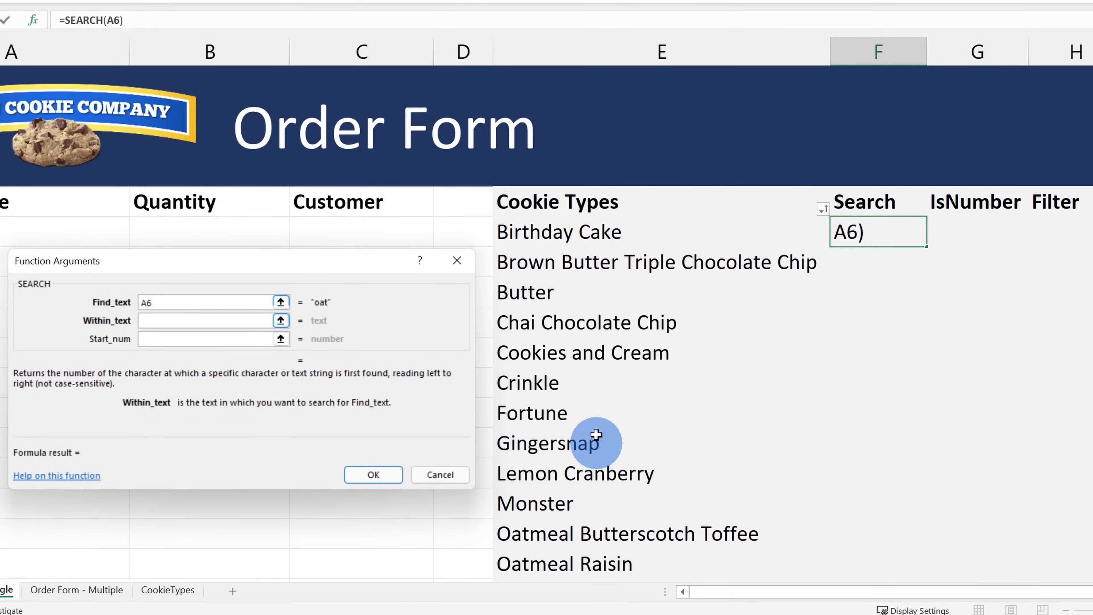
left_click_drag(586, 229, 617, 566)
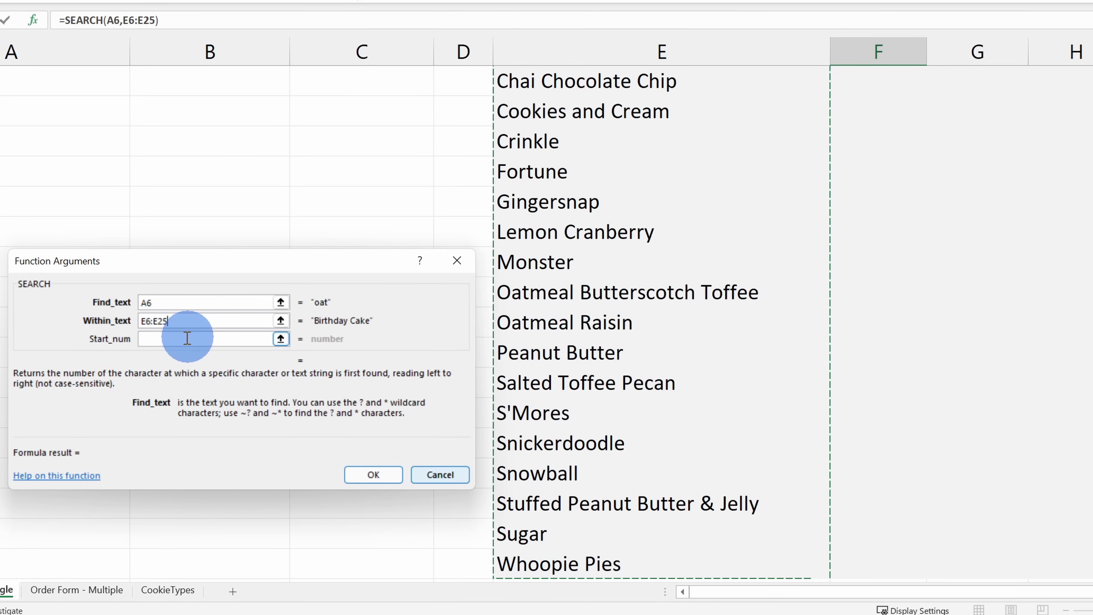
scroll(707, 368, "up", 3)
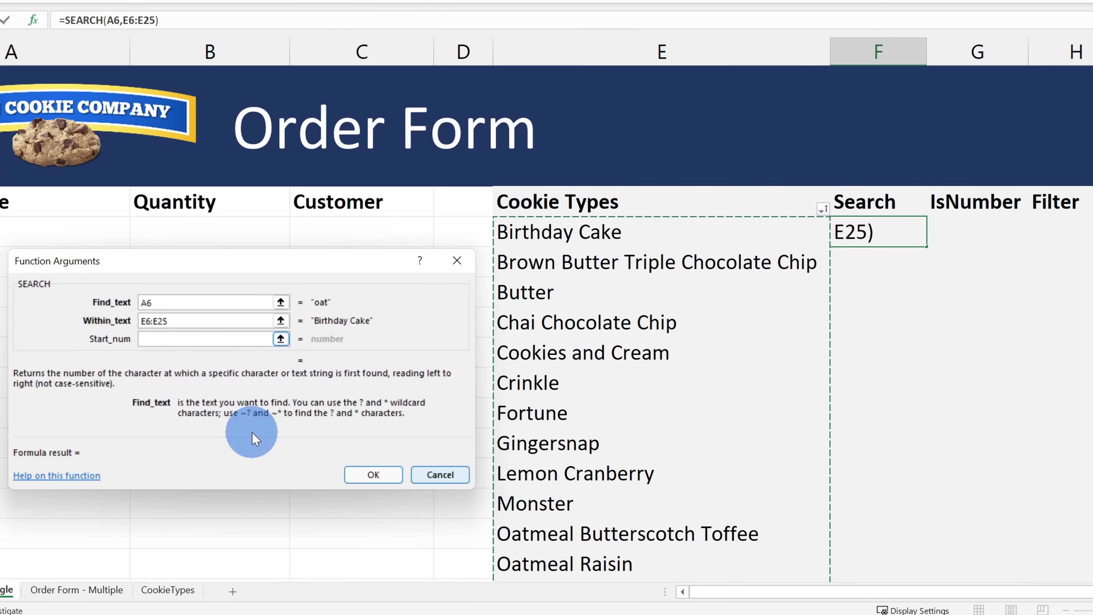
left_click(363, 477)
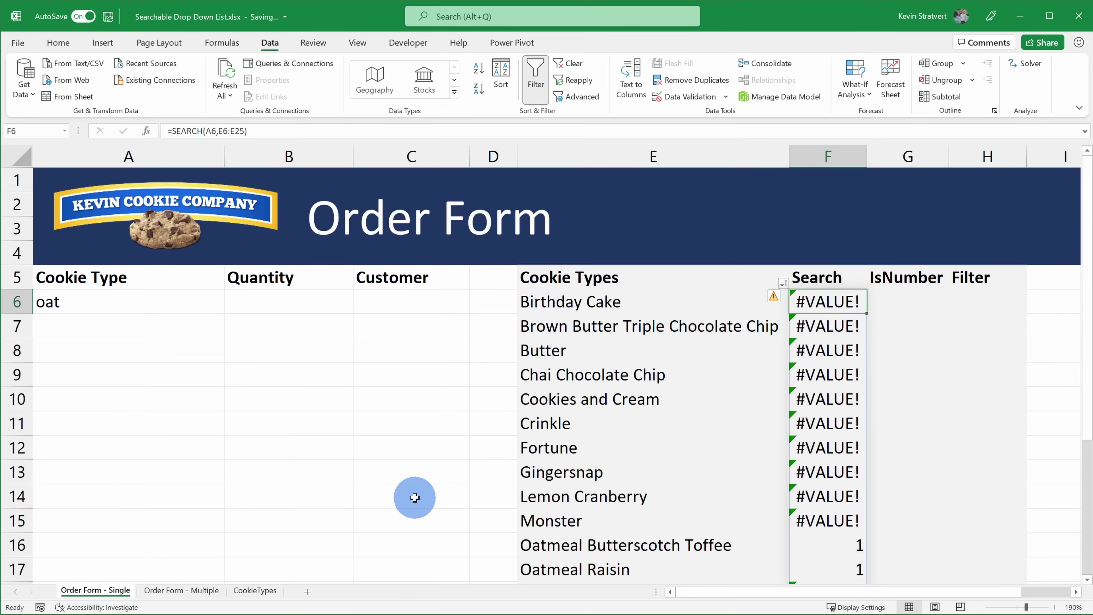
Step: Examine the SEARCH results in column F against the cookie types in E6:E25
scroll(831, 310, "down", 3)
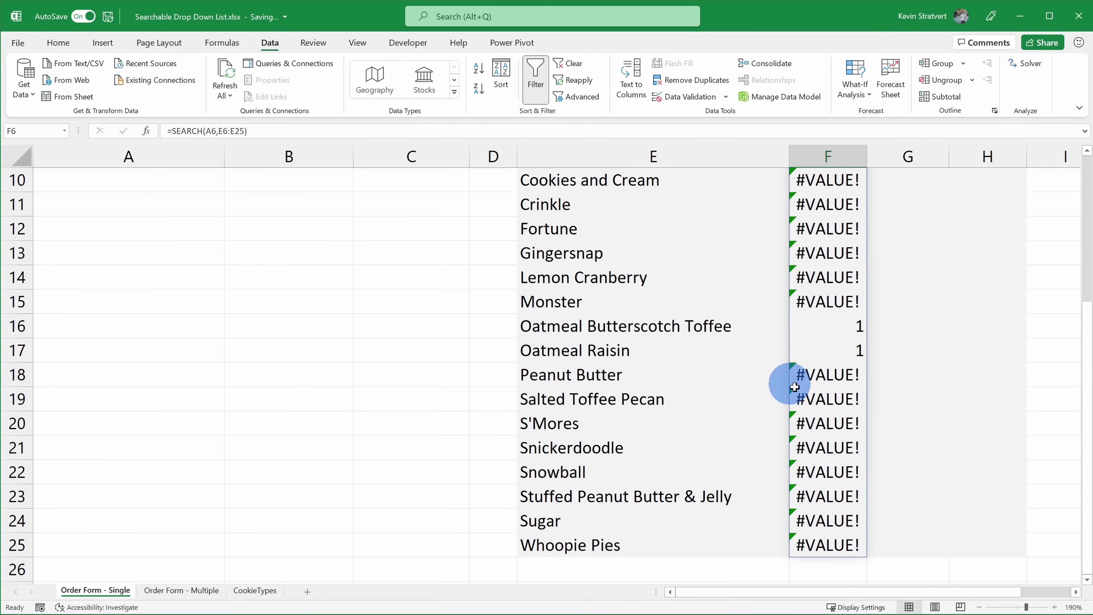
scroll(831, 388, "up", 2)
scroll(845, 403, "up", 2)
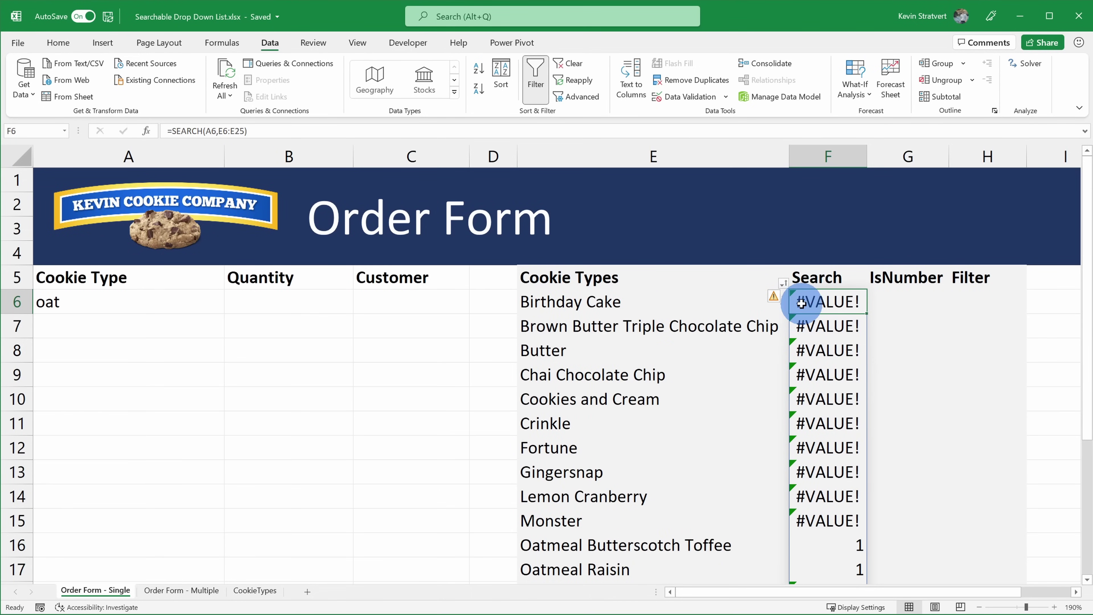
scroll(809, 314, "down", 3)
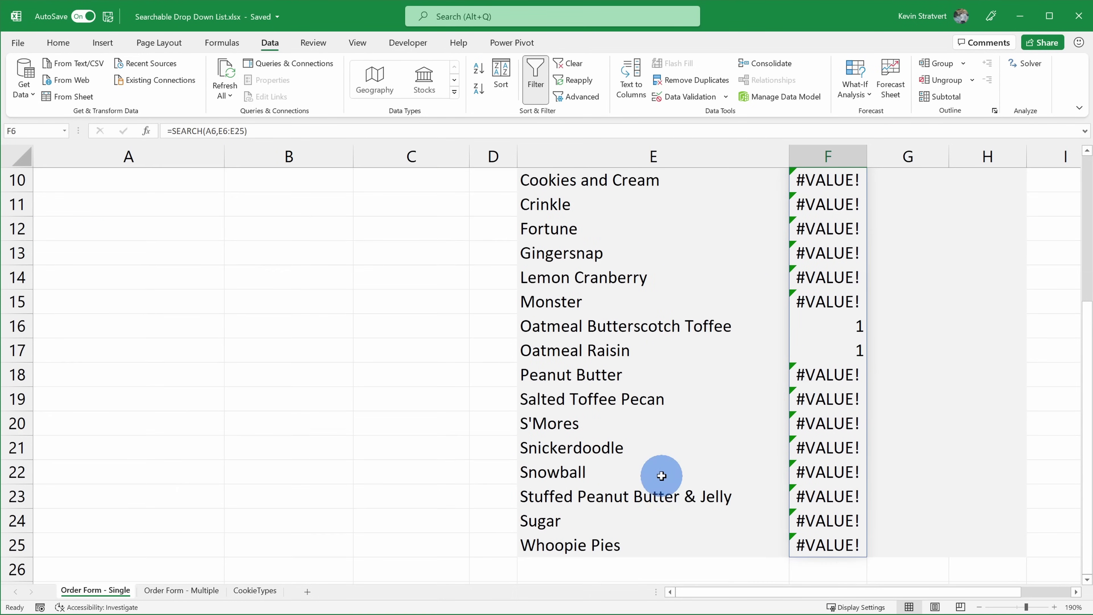
scroll(651, 498, "up", 1)
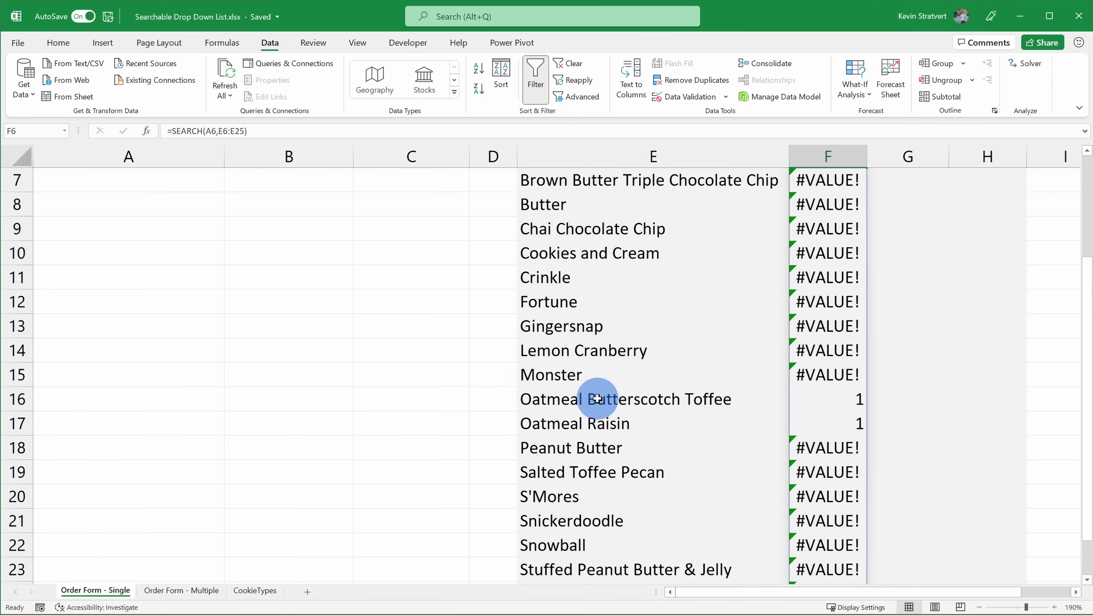
scroll(775, 461, "up", 2)
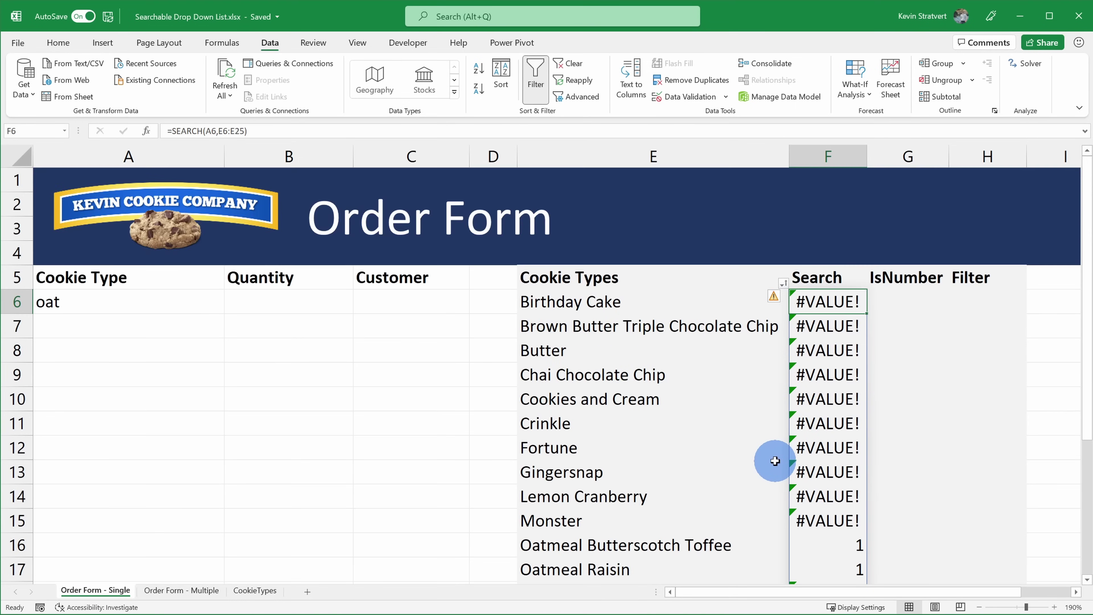
left_click(974, 306)
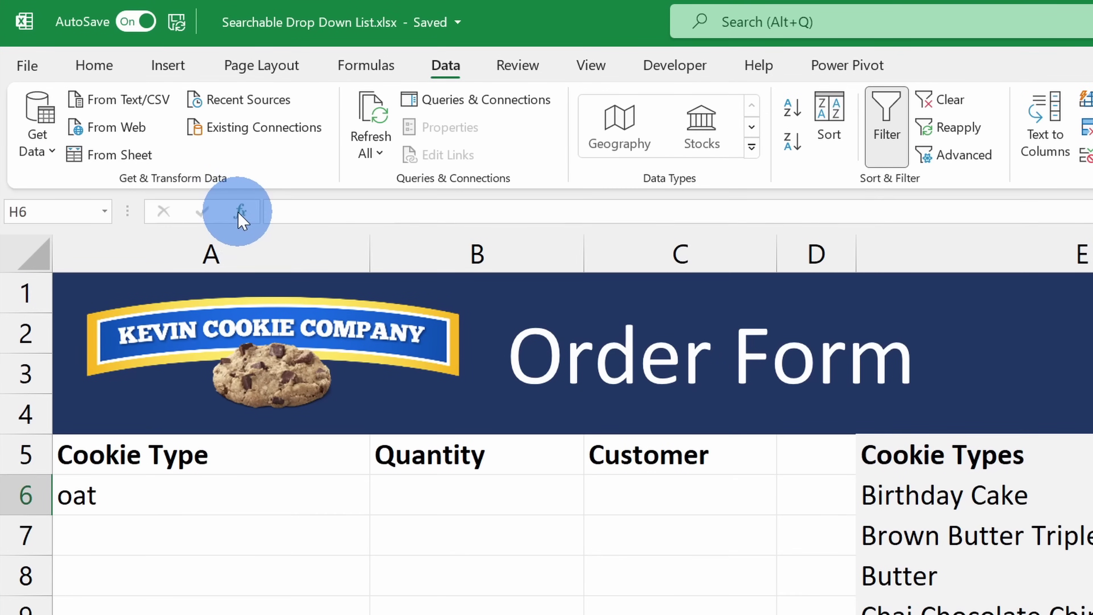
left_click(240, 212)
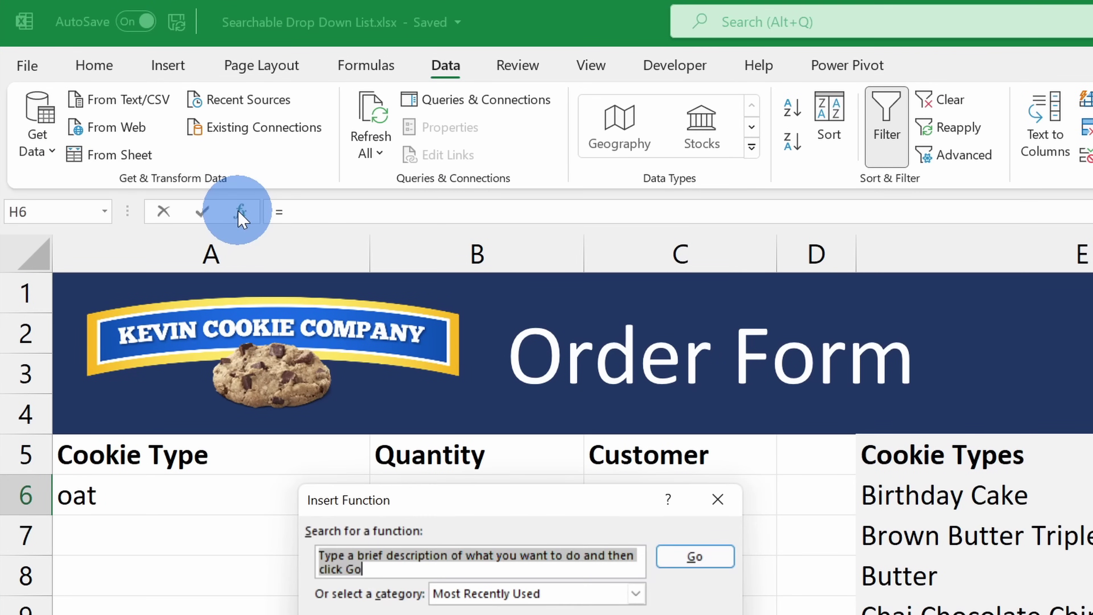
type("filter")
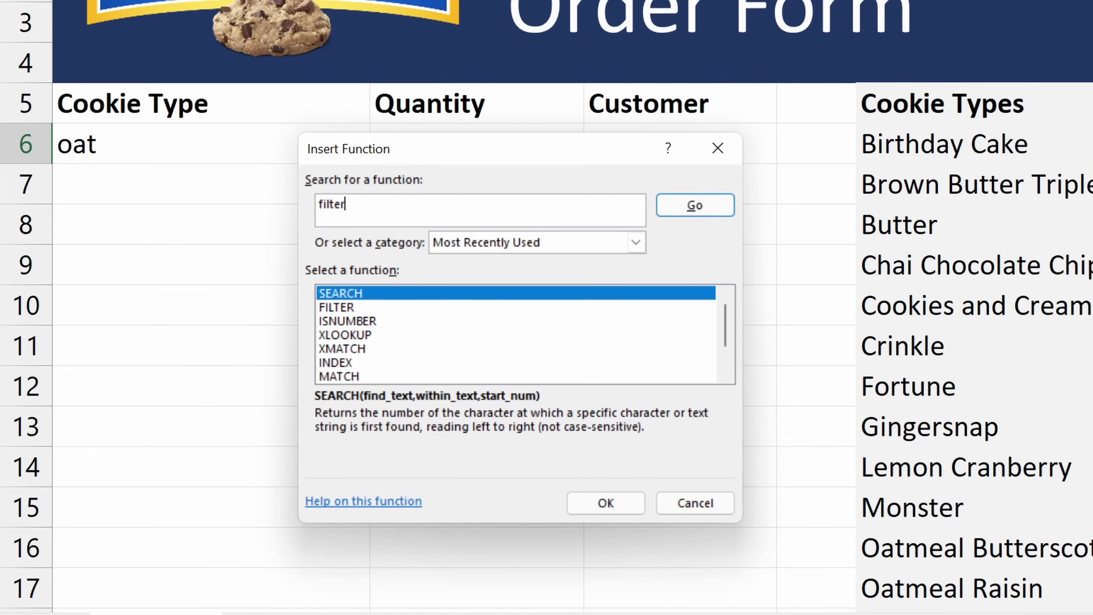
left_click(690, 207)
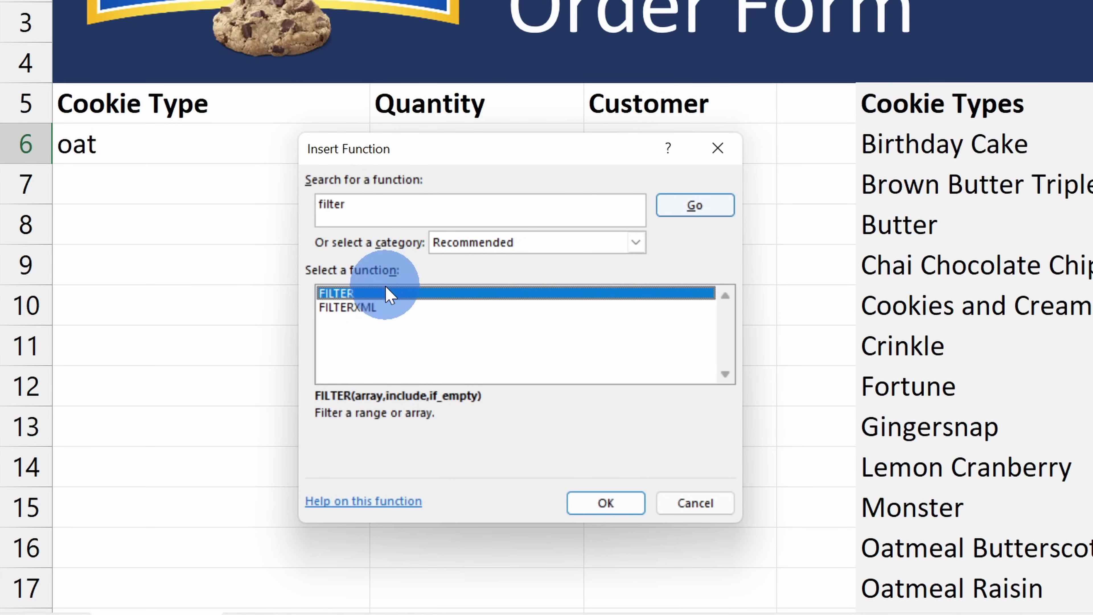
left_click(611, 504)
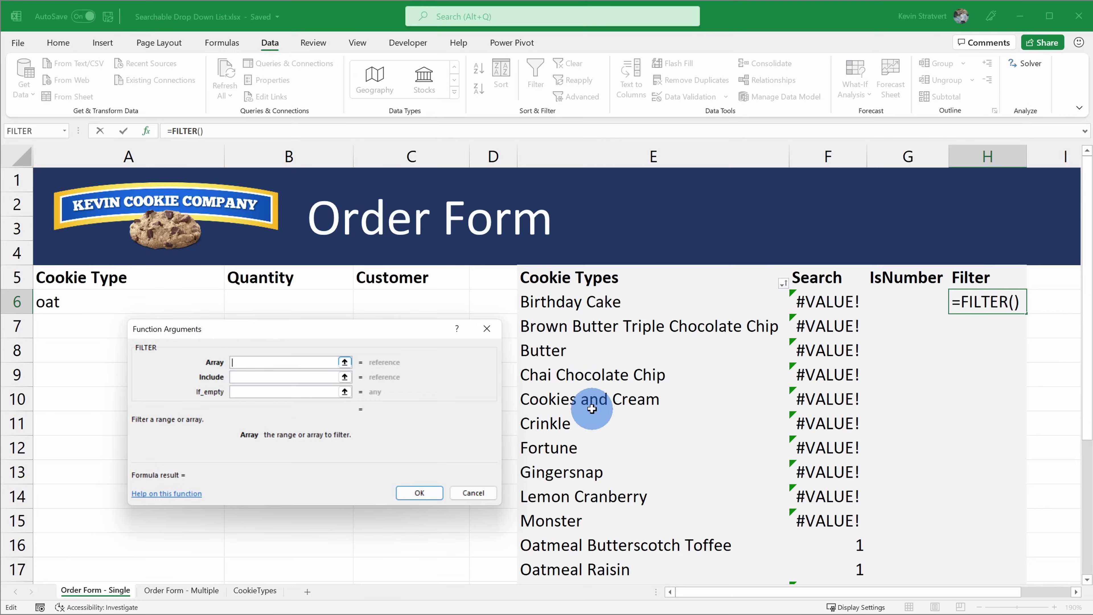
scroll(592, 408, "down", 4)
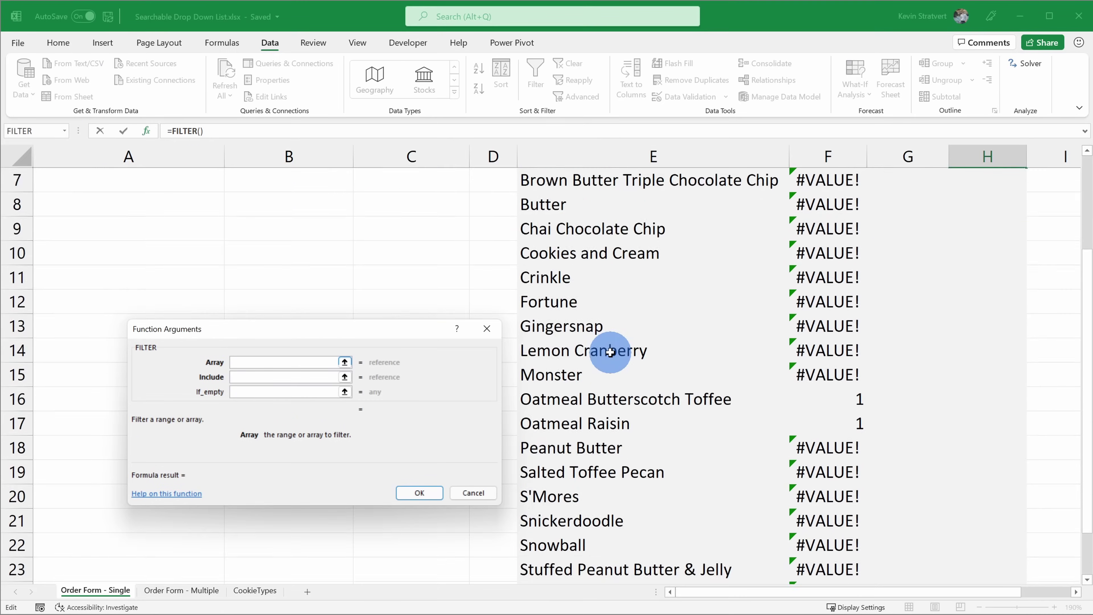
left_click_drag(610, 463, 627, 251)
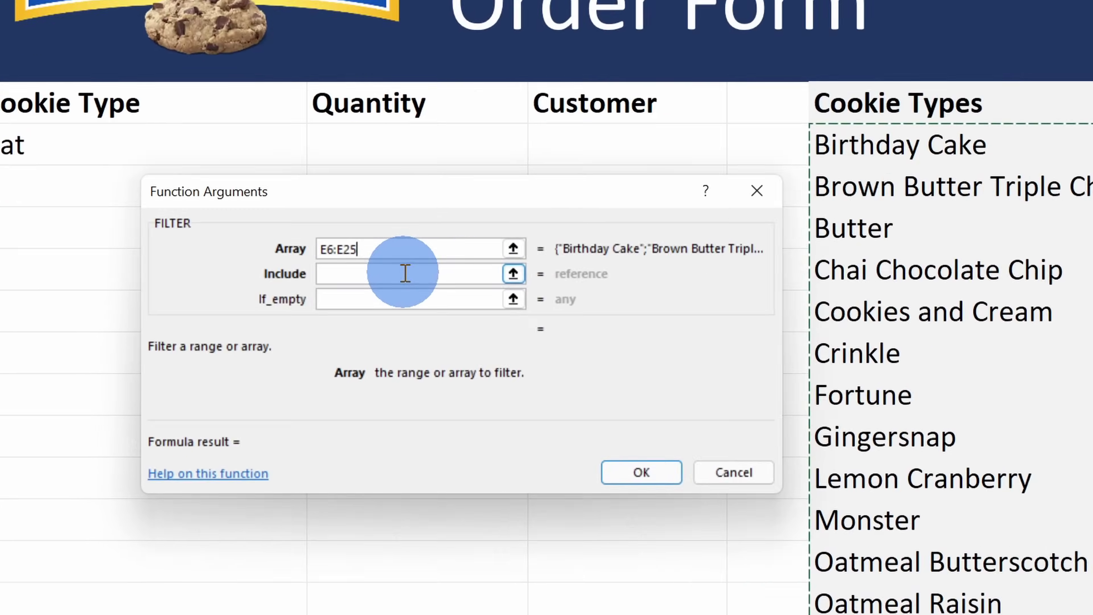
left_click(282, 377)
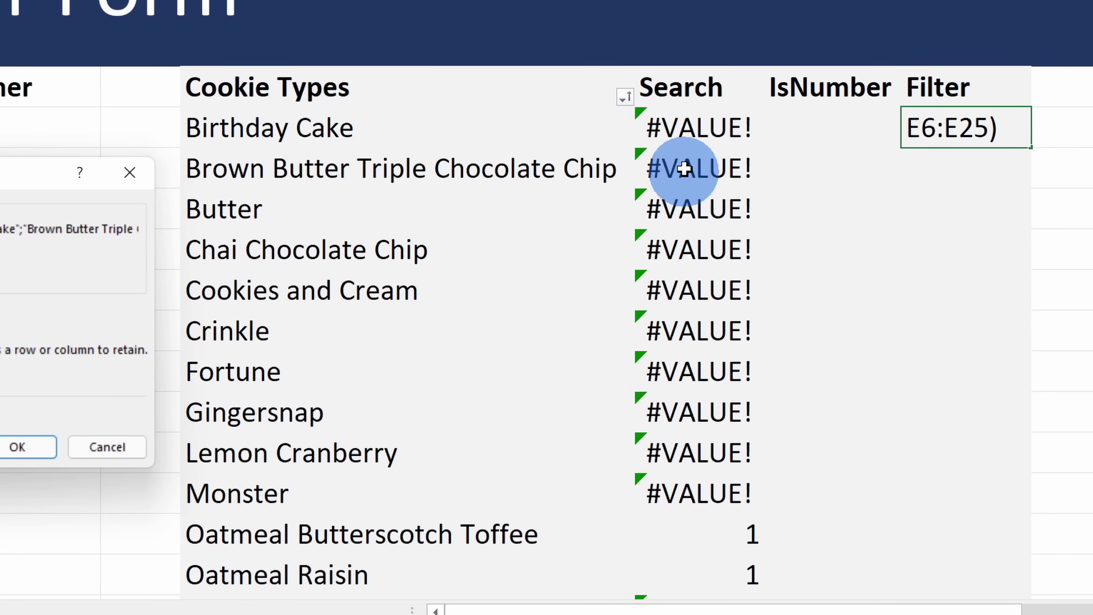
scroll(701, 120, "down", 3)
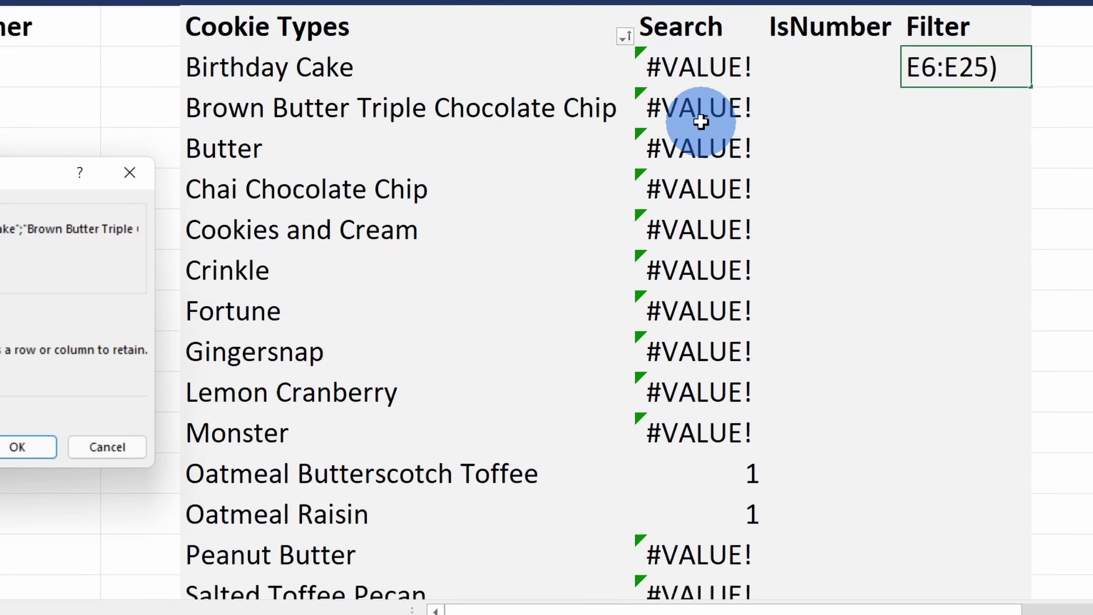
scroll(702, 193, "down", 1)
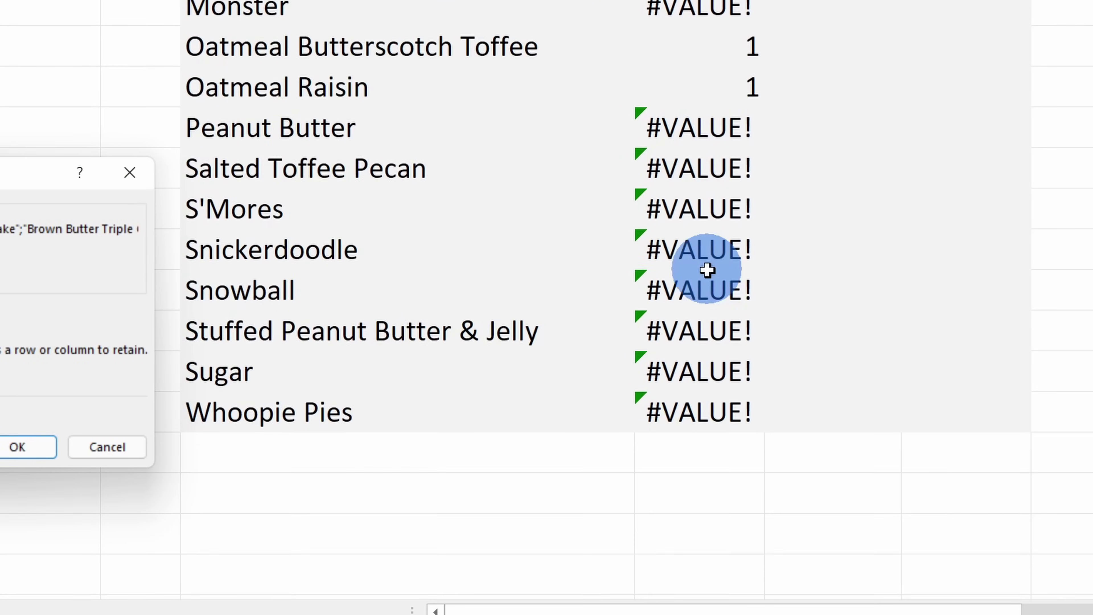
scroll(710, 356, "up", 5)
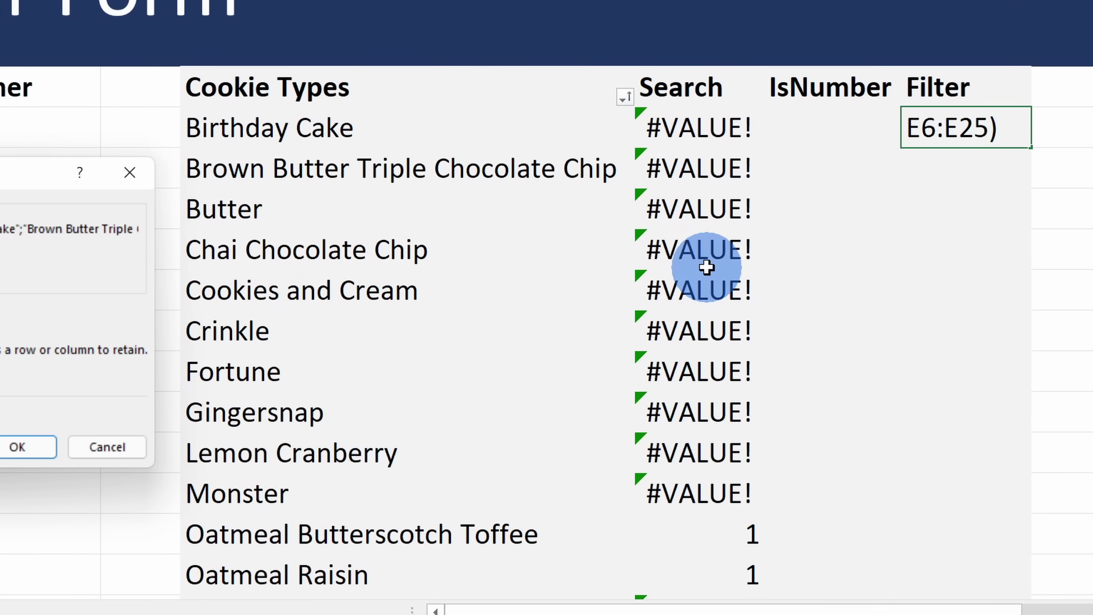
scroll(706, 267, "down", 2)
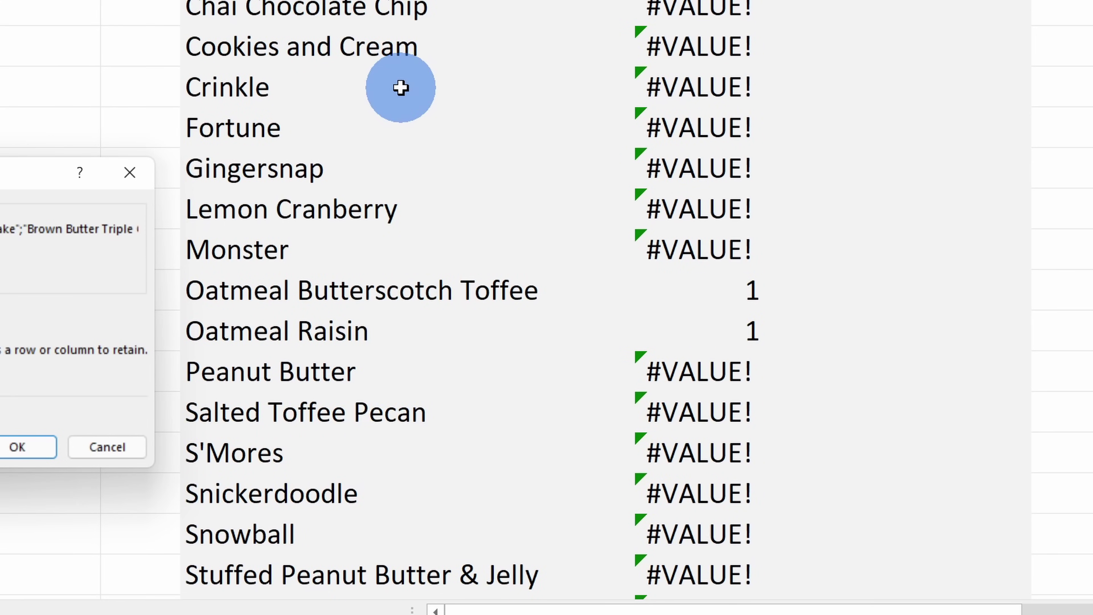
scroll(400, 88, "up", 2)
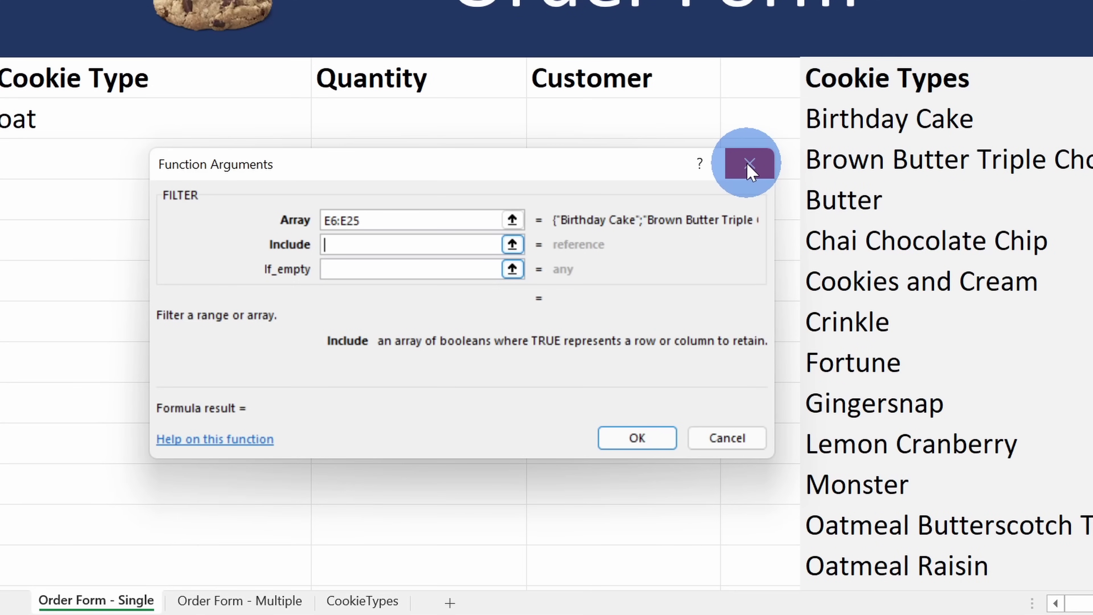
left_click(748, 165)
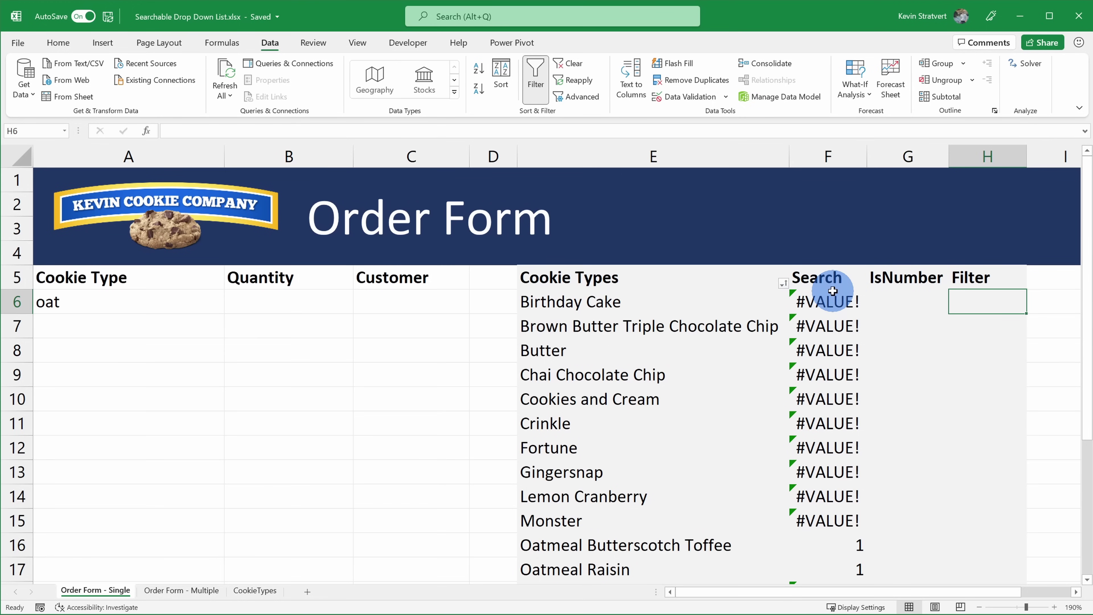
Step: Insert the ISNUMBER function in cell G6, found with the query "isnumber", and set it to test cell F6
left_click(906, 301)
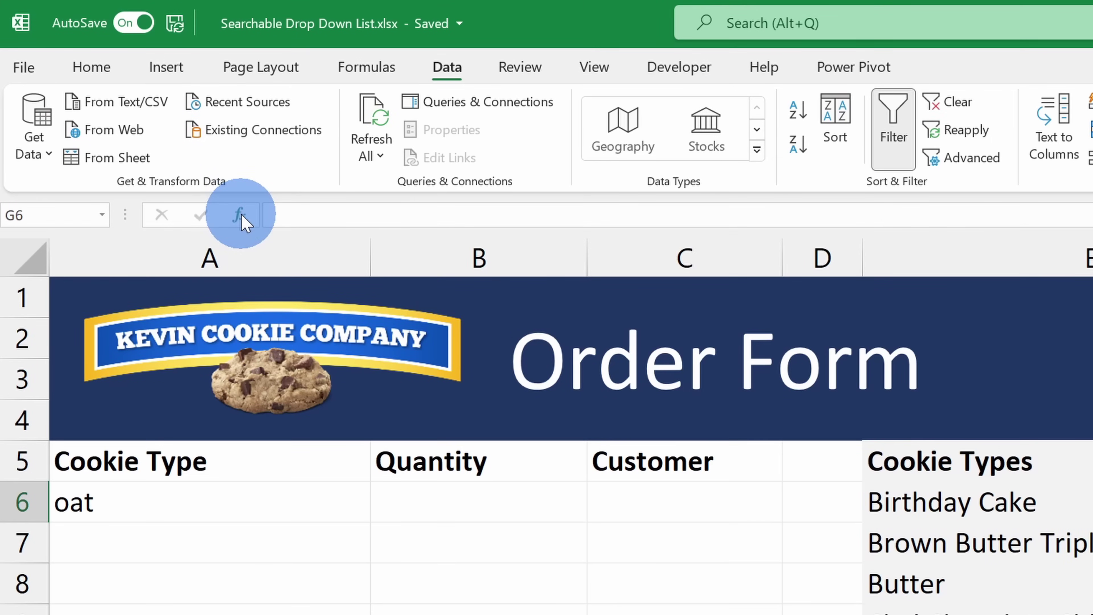
left_click(239, 214)
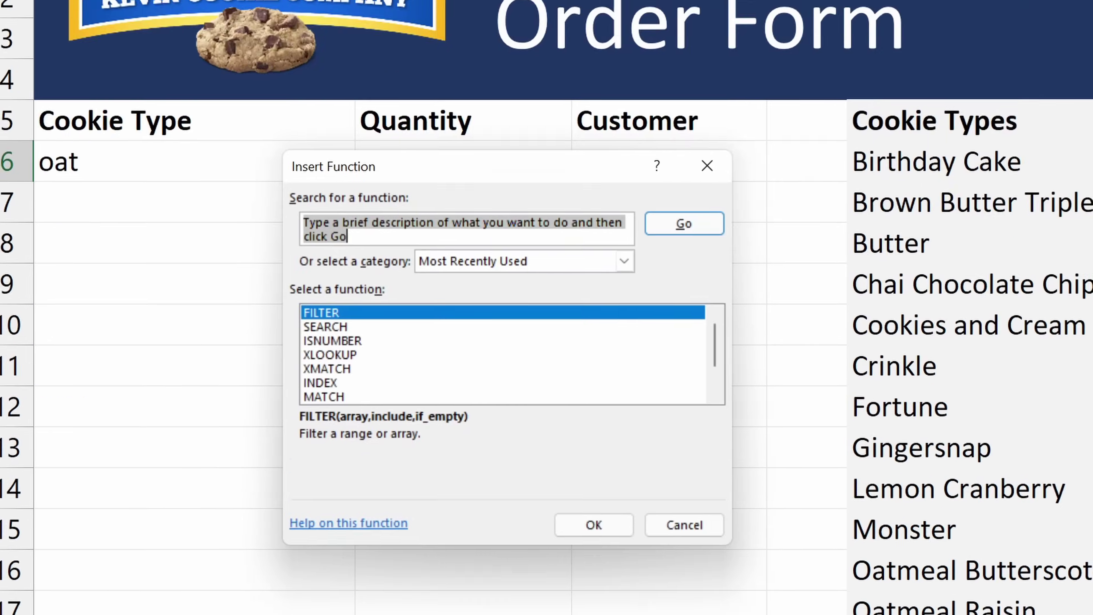
type("isnumber")
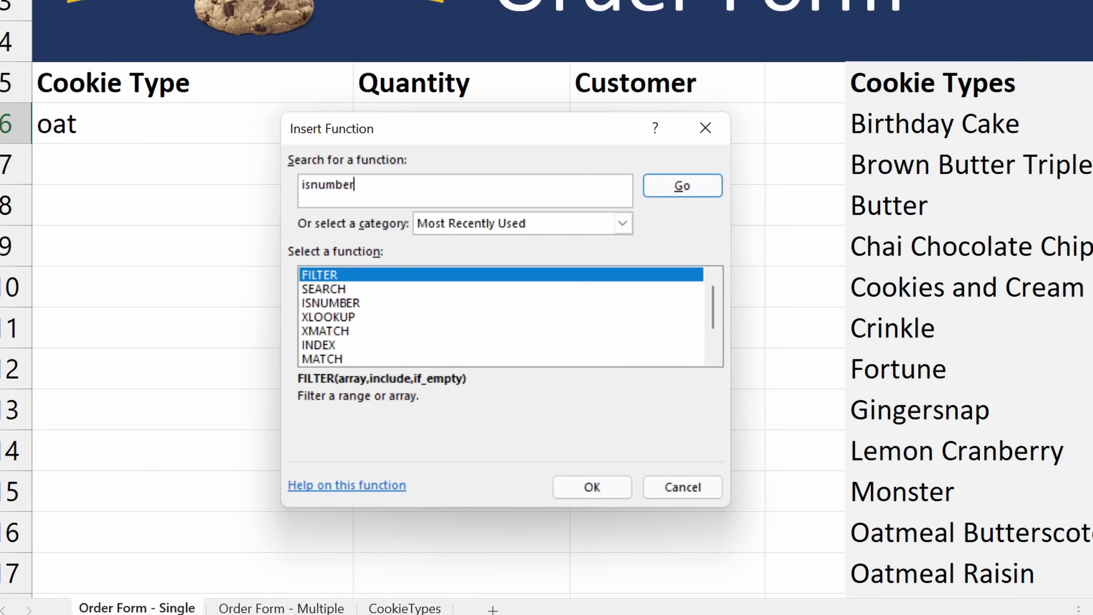
left_click(688, 189)
left_click(349, 276)
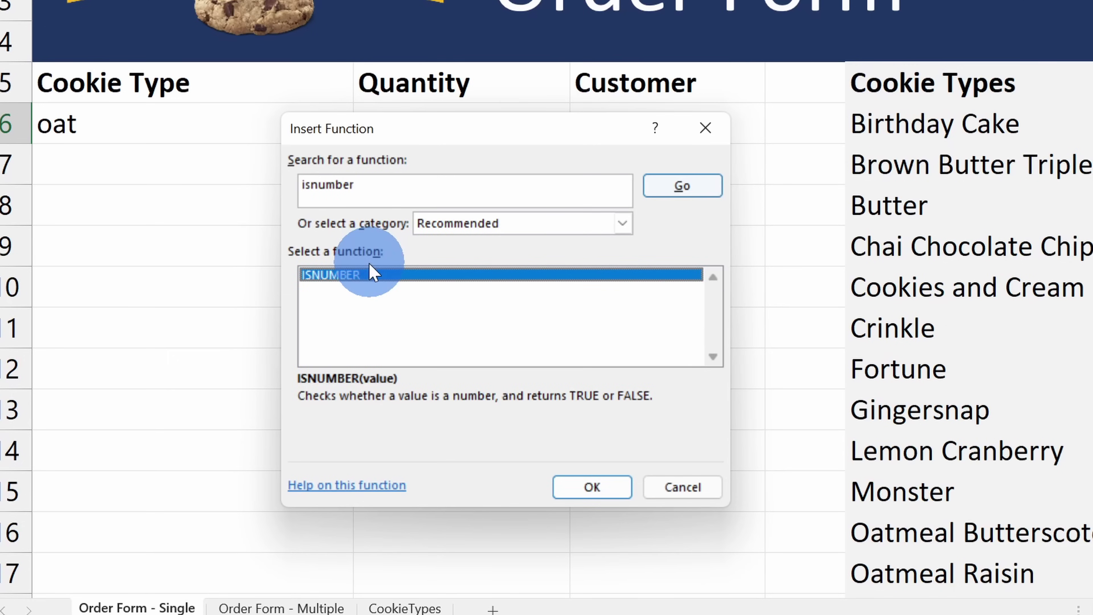
double_click(349, 276)
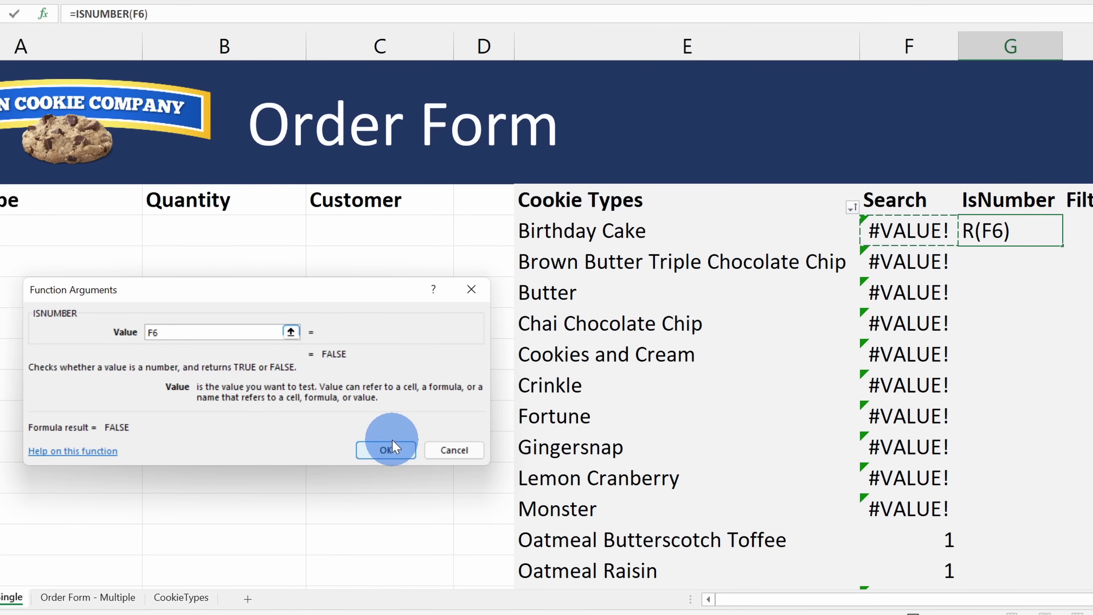
left_click(390, 450)
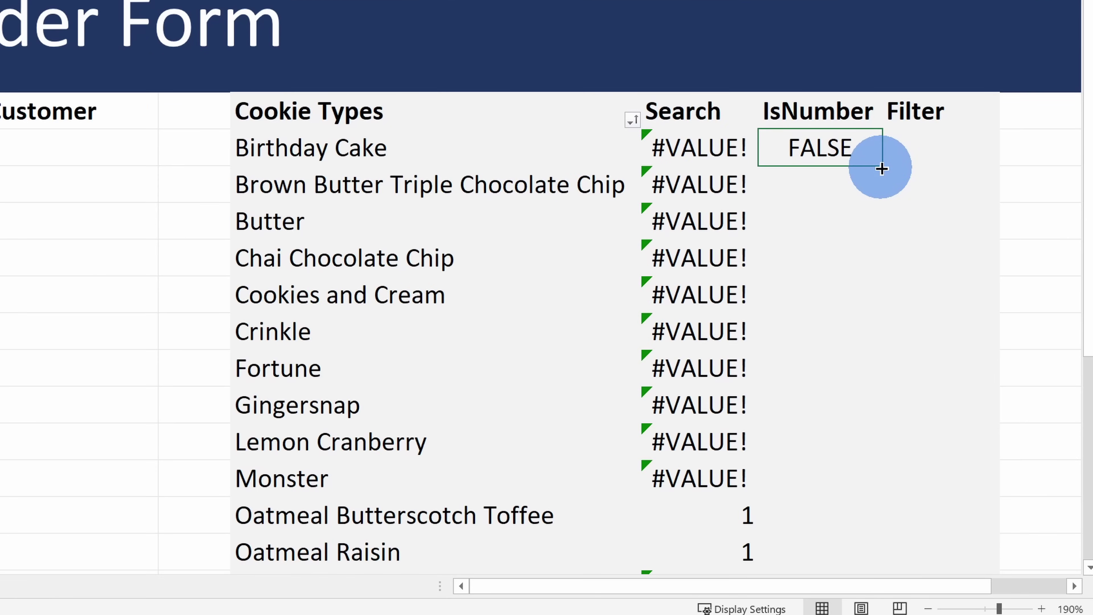
Step: Fill the ISNUMBER formula from G6 down to G25, and review the results for the two oatmeal cookies
double_click(1062, 245)
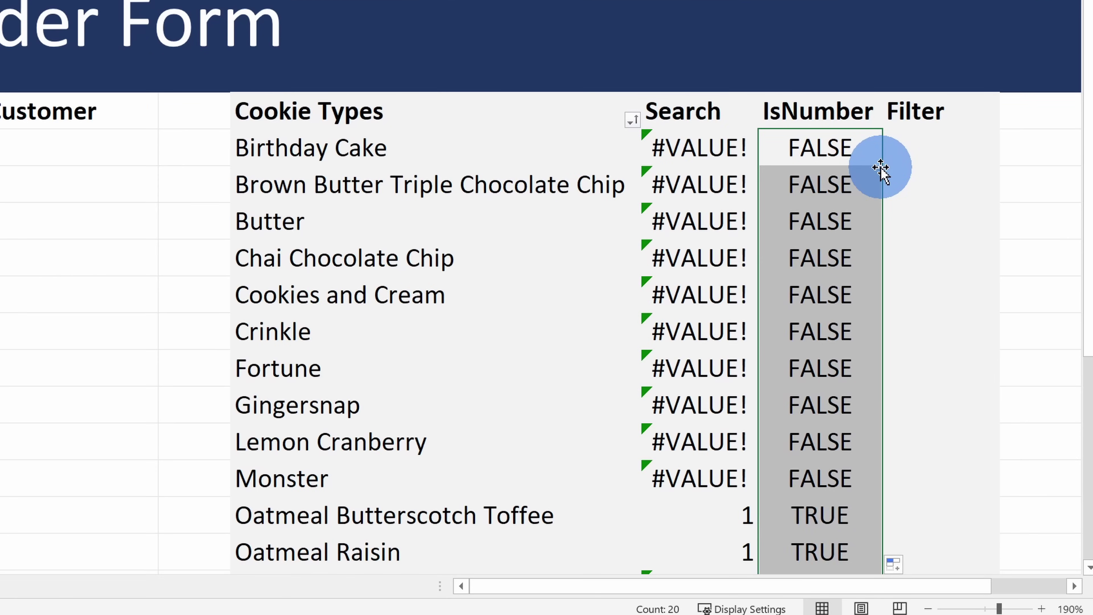
scroll(866, 159, "down", 3)
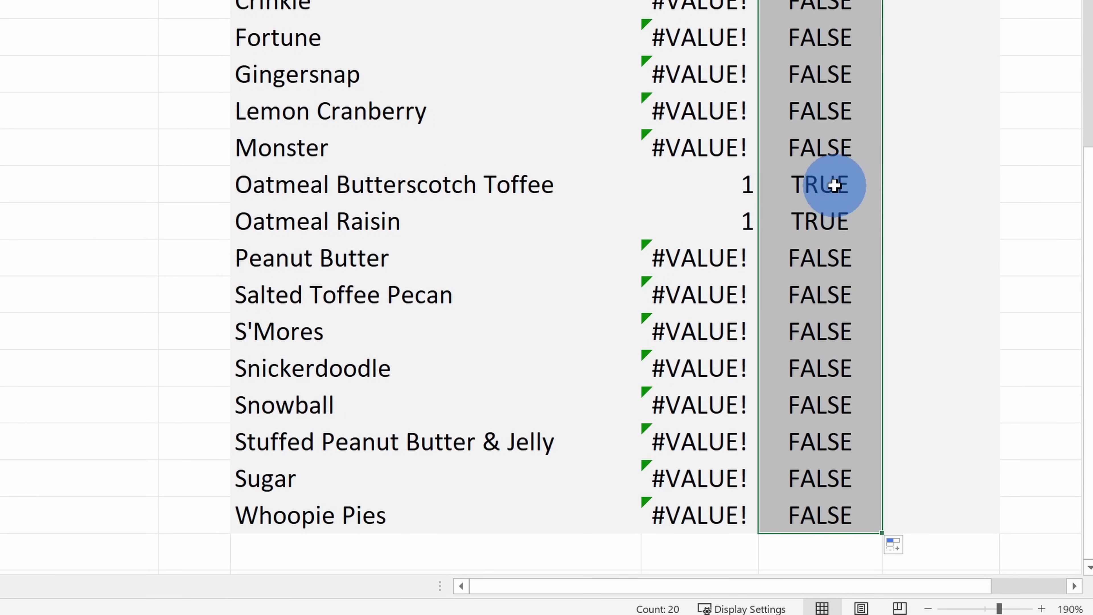
left_click_drag(835, 181, 554, 223)
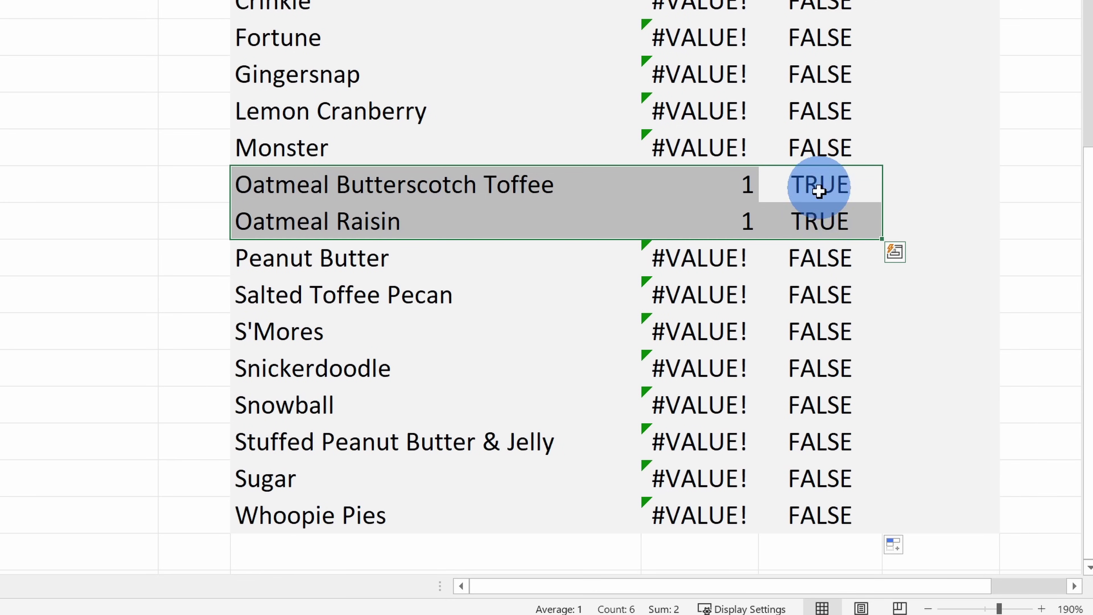
scroll(837, 261, "up", 3)
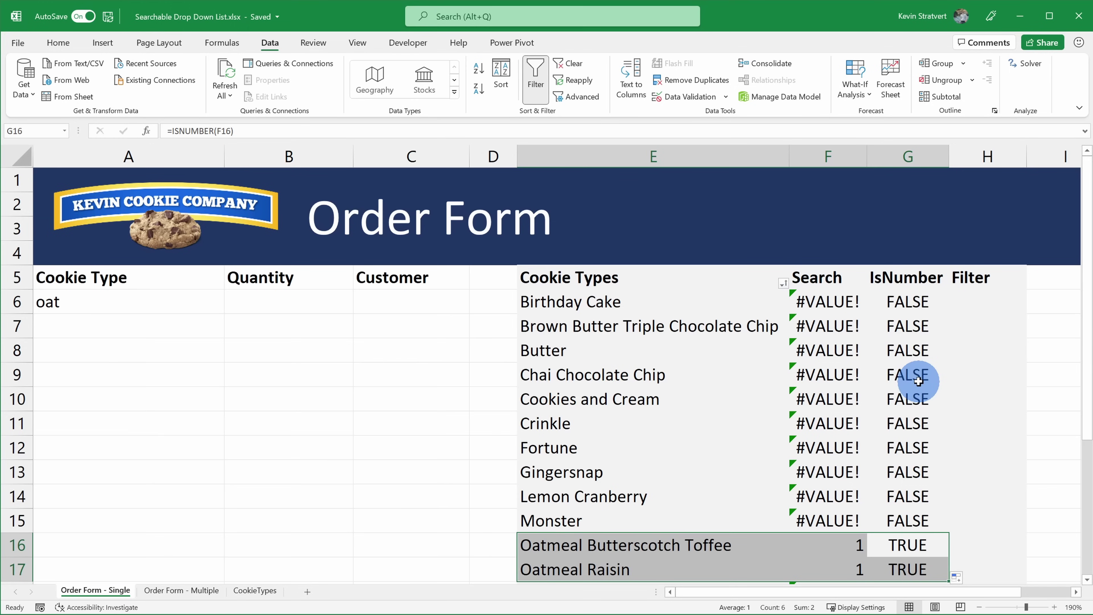
Step: Look up the FILTER function with the query "filter" and insert it in cell H6 of the Filter column
left_click(980, 301)
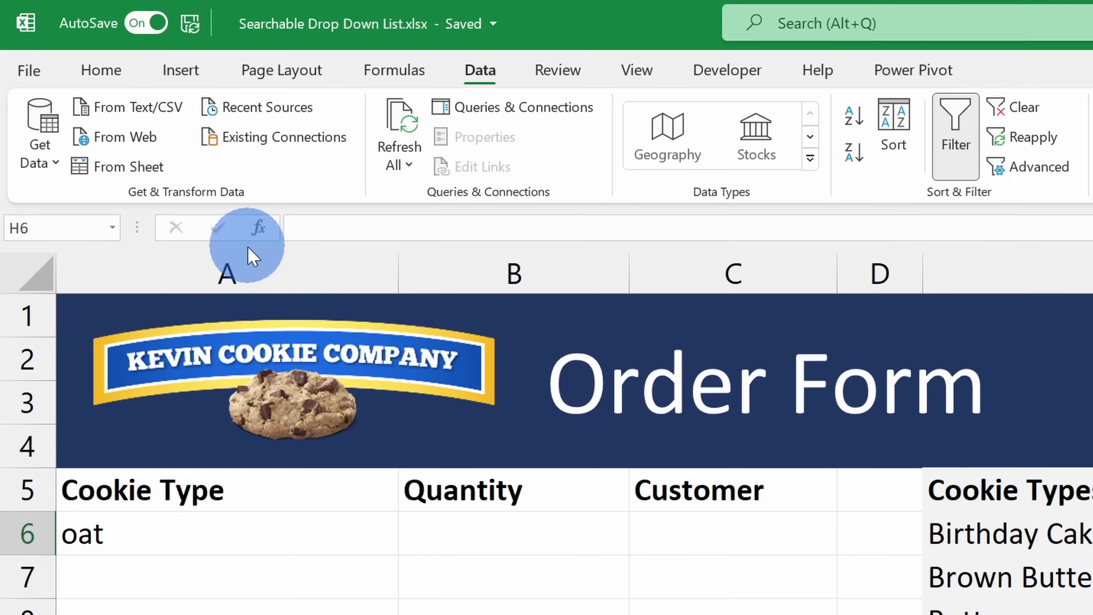
left_click(258, 229)
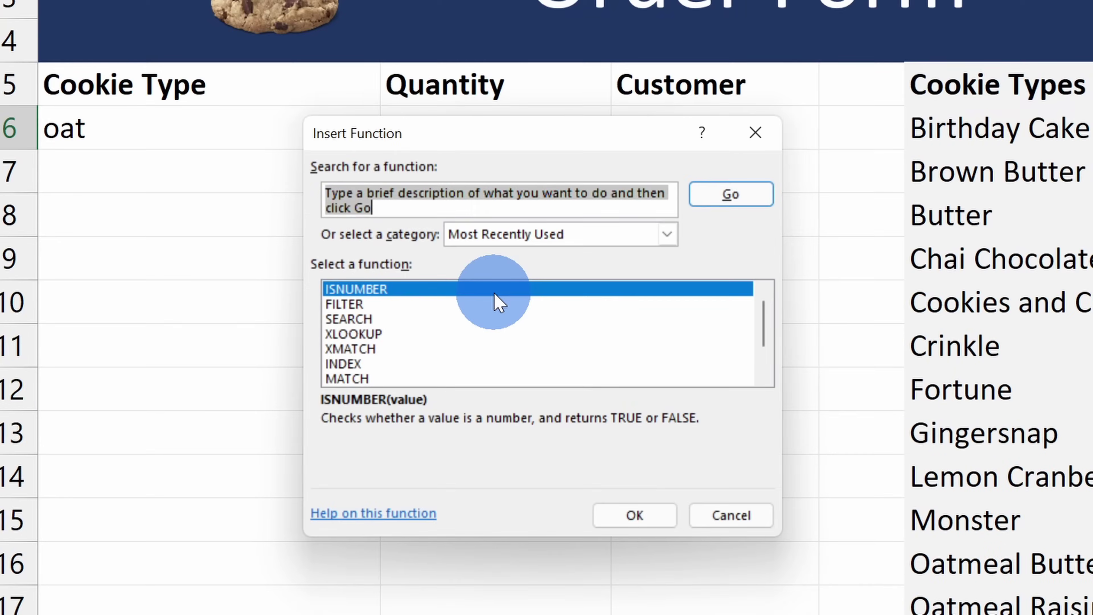
type("filter")
key("Return")
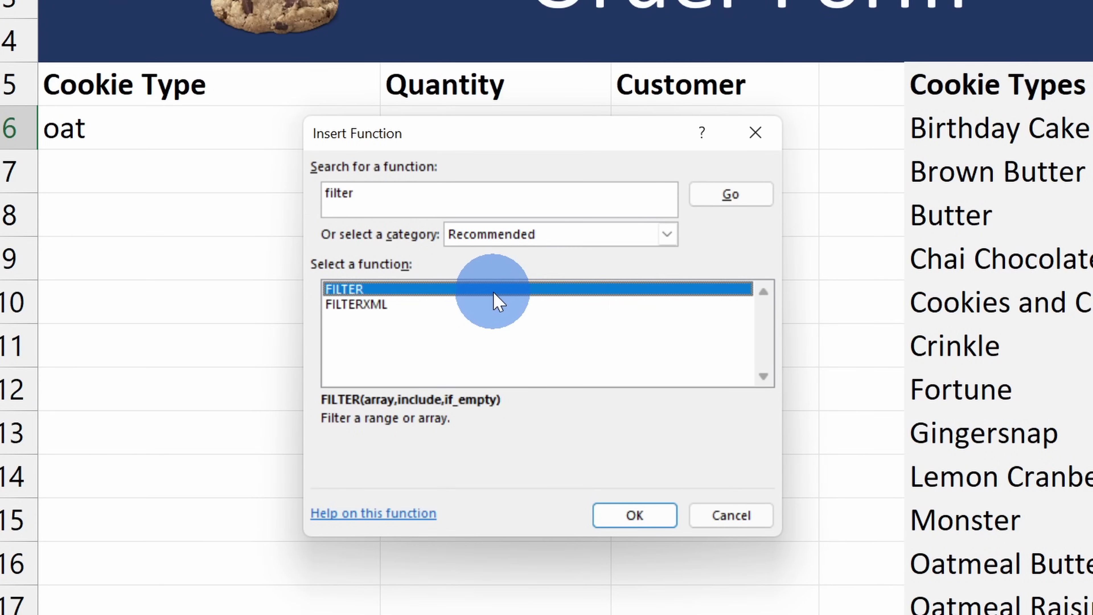
double_click(498, 302)
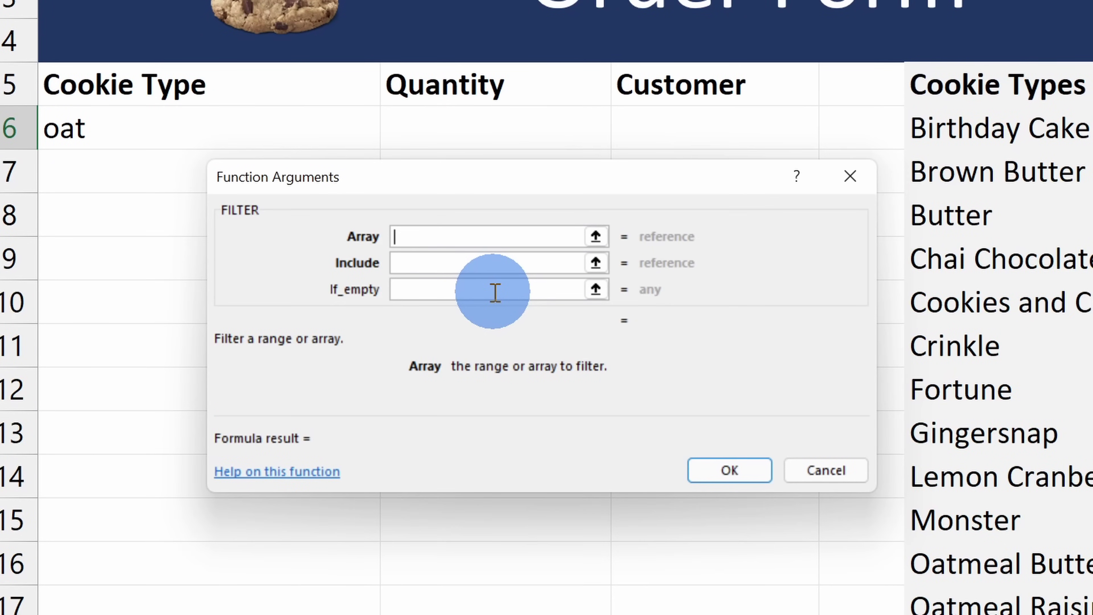
Step: Set the FILTER arguments in H6 to array E6:E25, include G6:G25 and if-empty text "No results", and confirm the formula
scroll(999, 258, "down", 4)
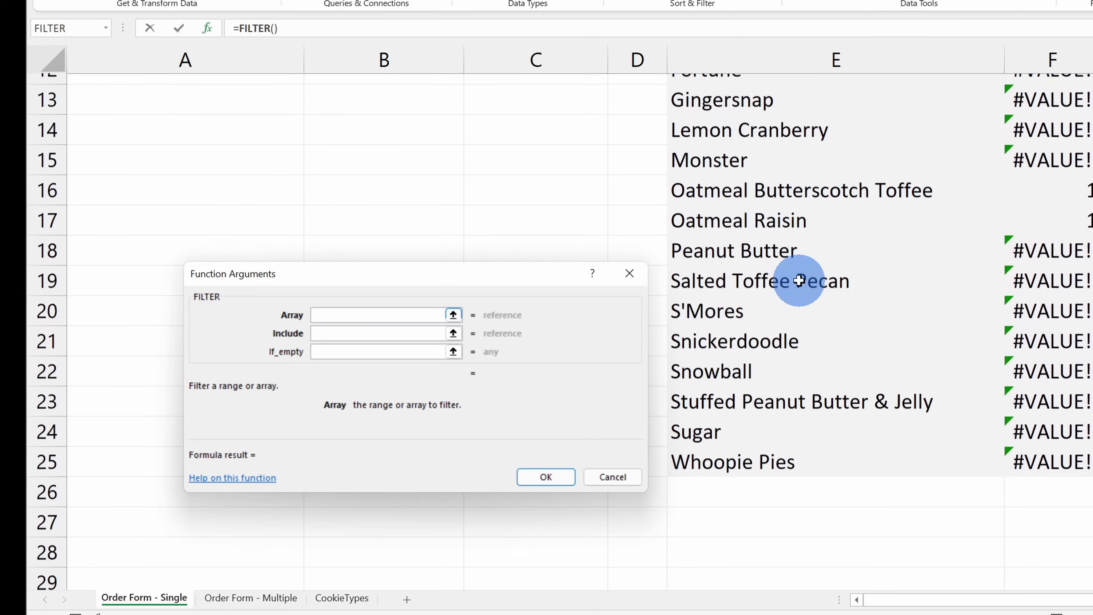
left_click_drag(743, 441, 765, 143)
left_click_drag(771, 191, 778, 188)
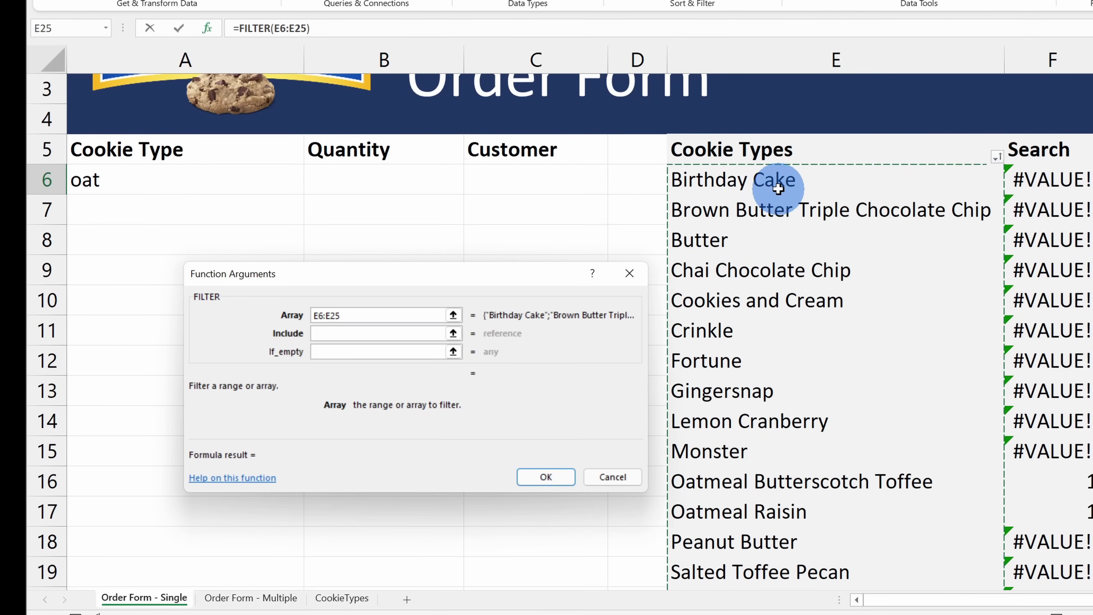
left_click(378, 335)
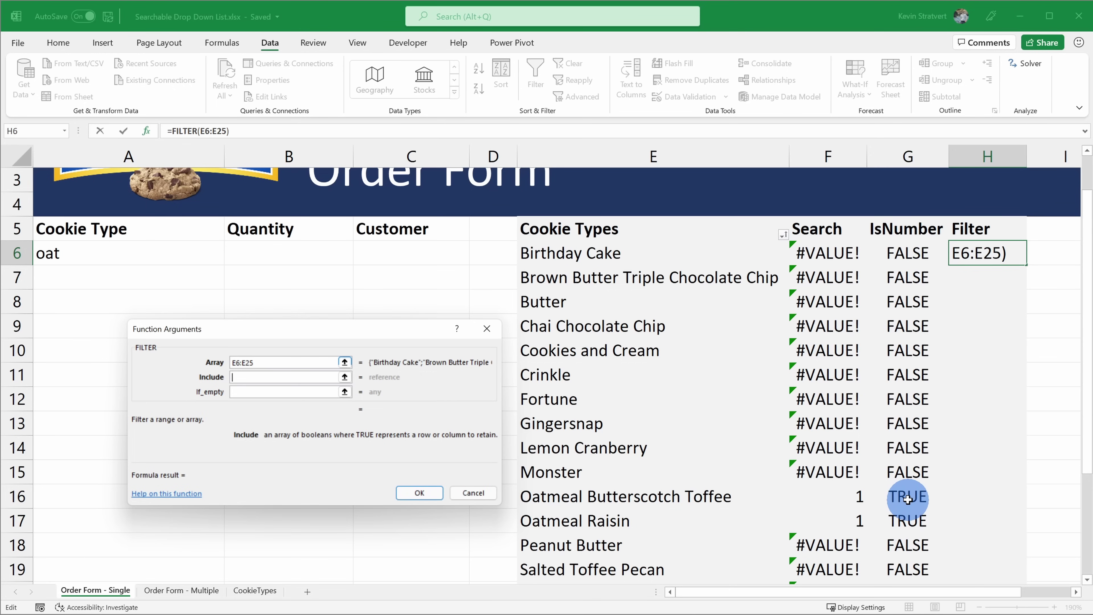
left_click_drag(908, 251, 909, 543)
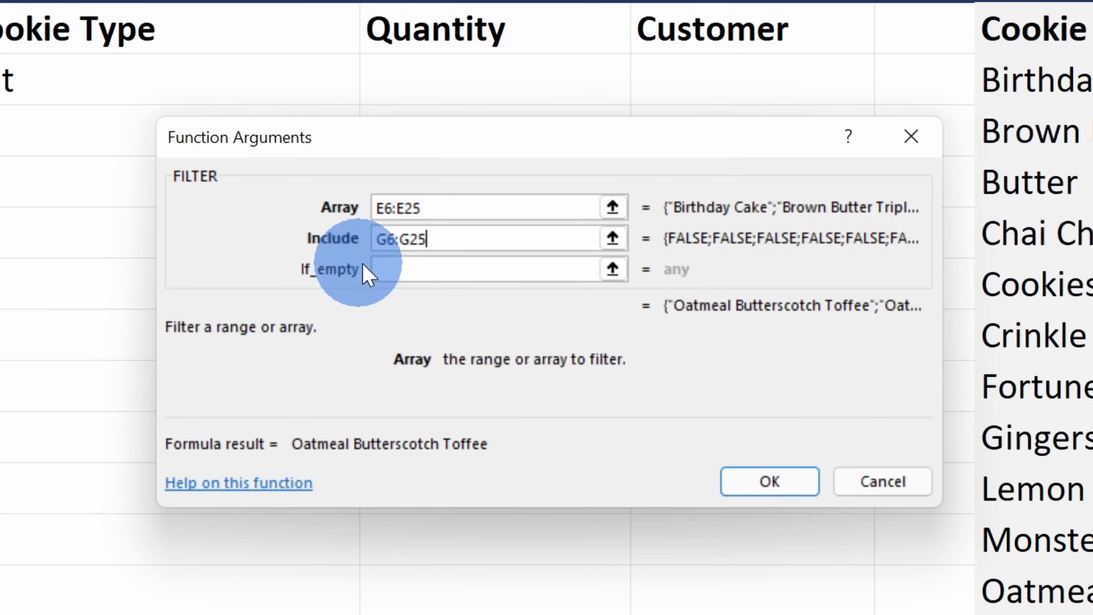
left_click(246, 392)
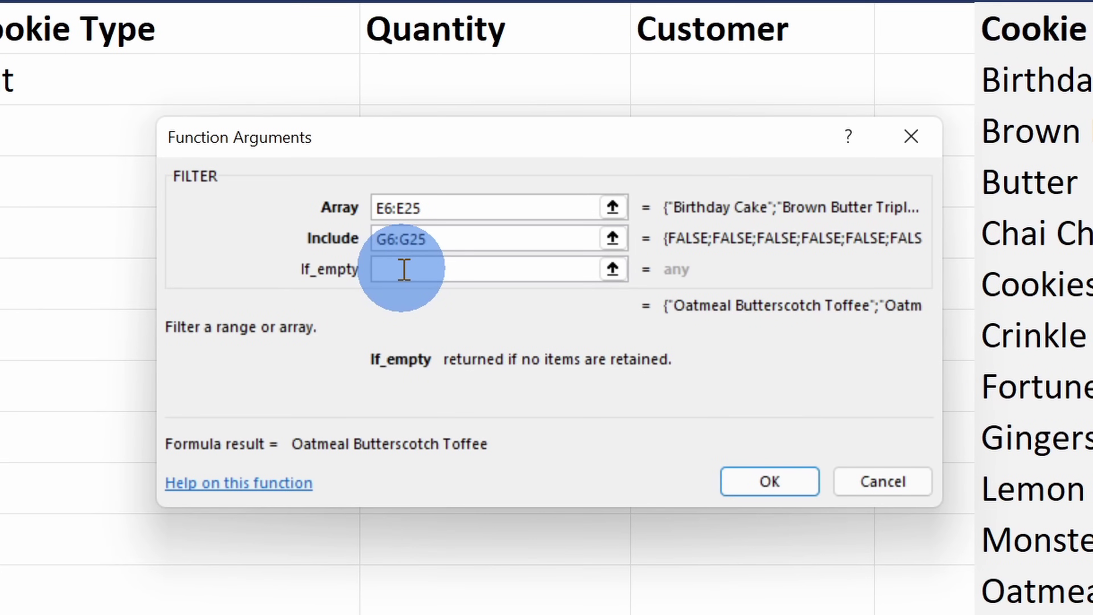
type("\"")
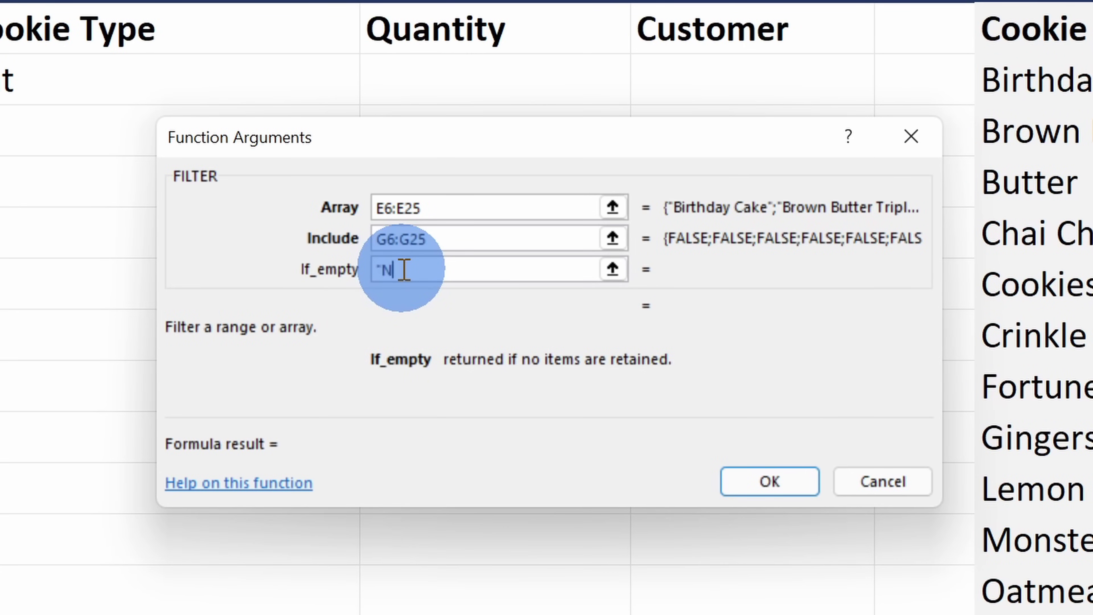
type("No results\"")
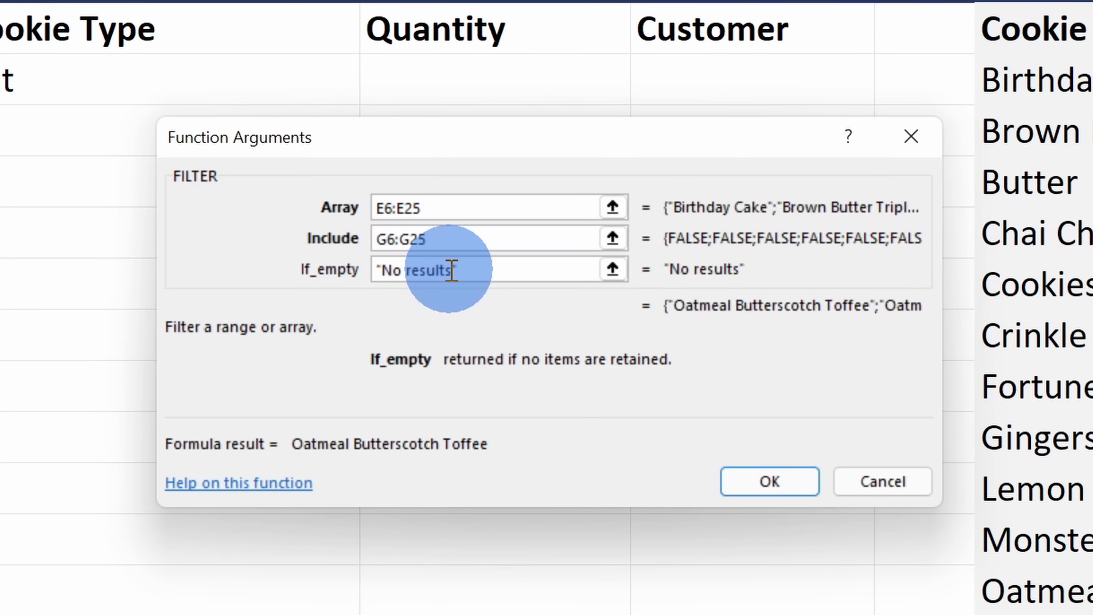
left_click(773, 481)
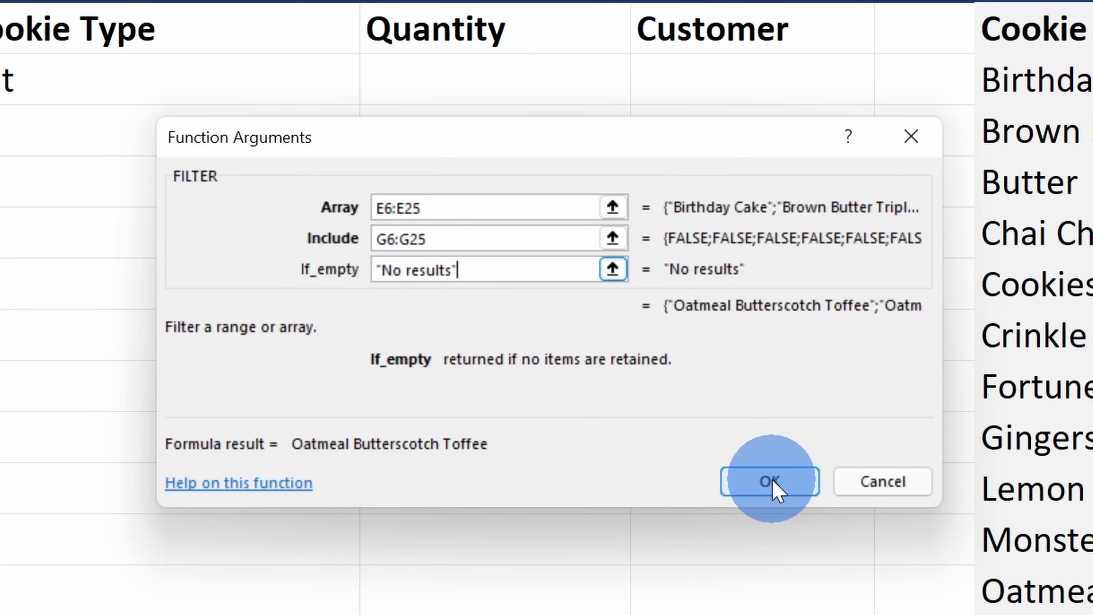
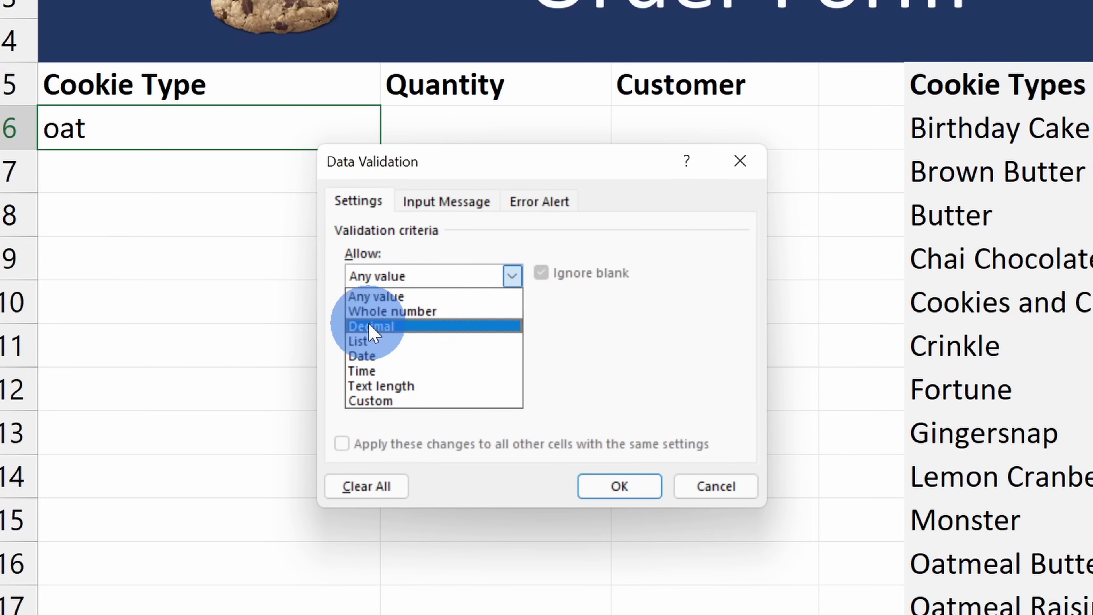
Step: Set the data validation of cell A6 to allow a list with the spill range source =$H$6#
left_click(391, 342)
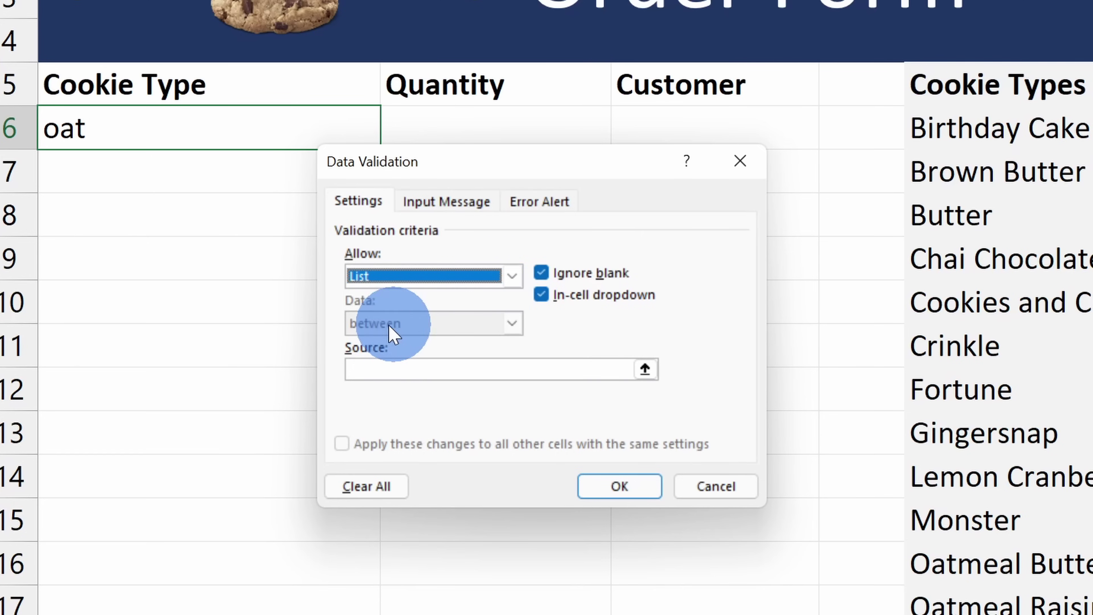
left_click(403, 369)
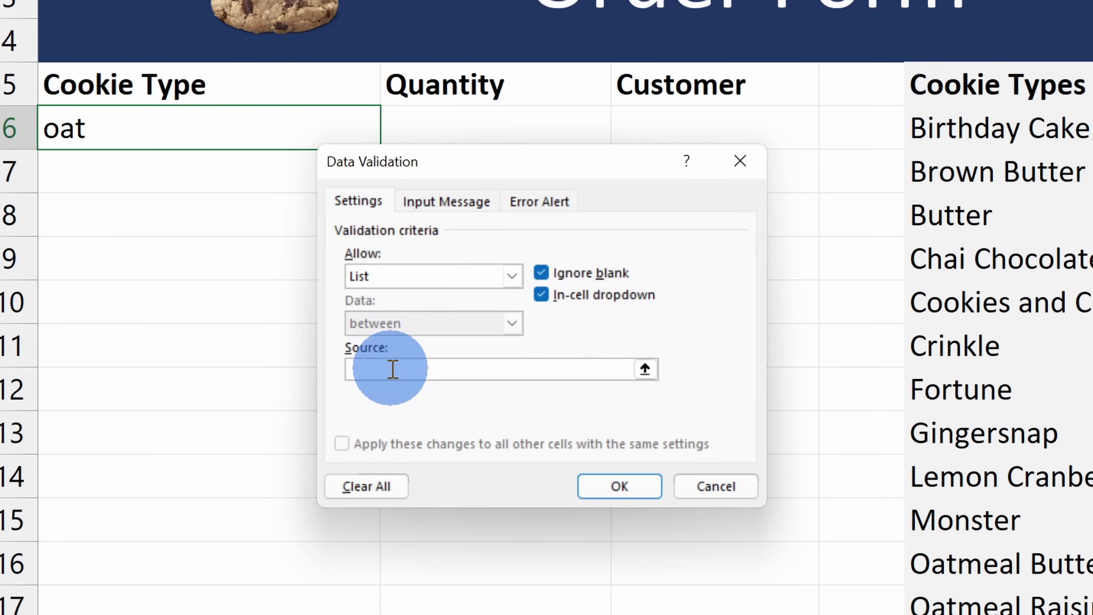
left_click(164, 117)
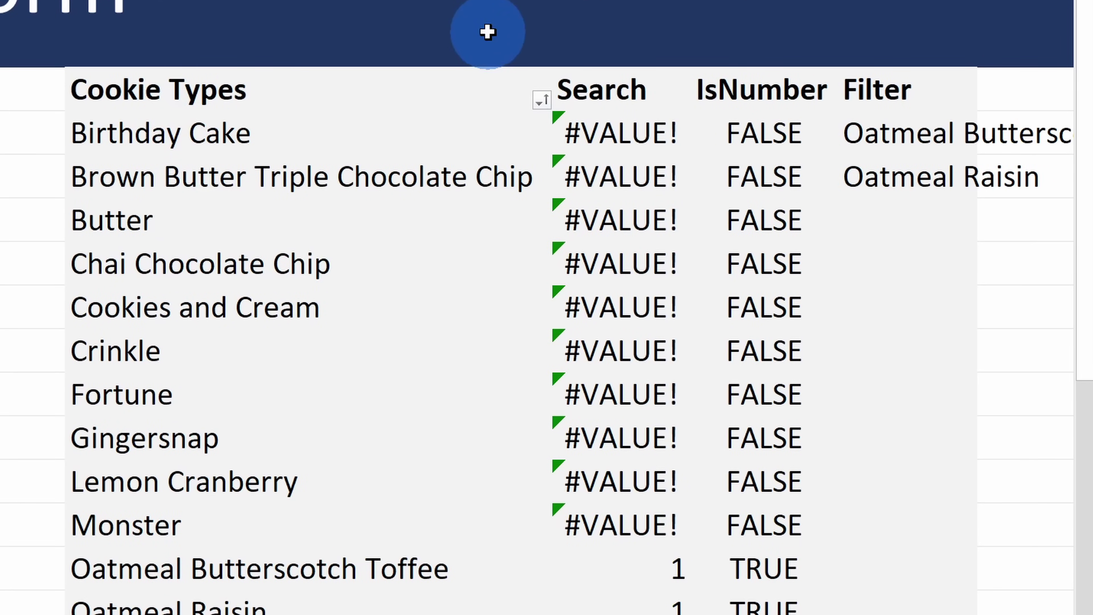
key("ctrl+c")
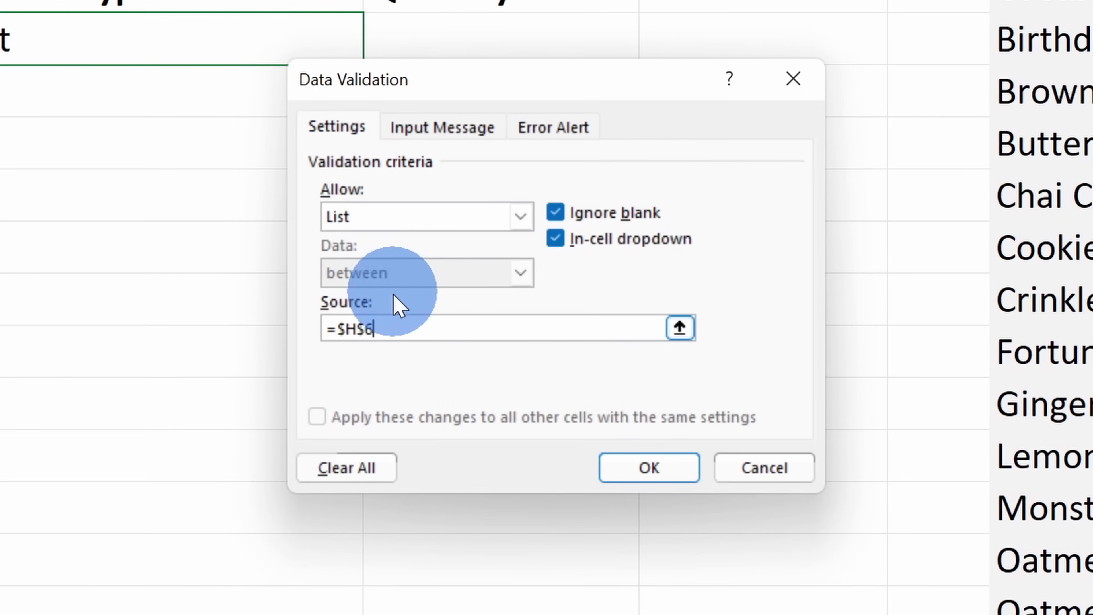
left_click(413, 326)
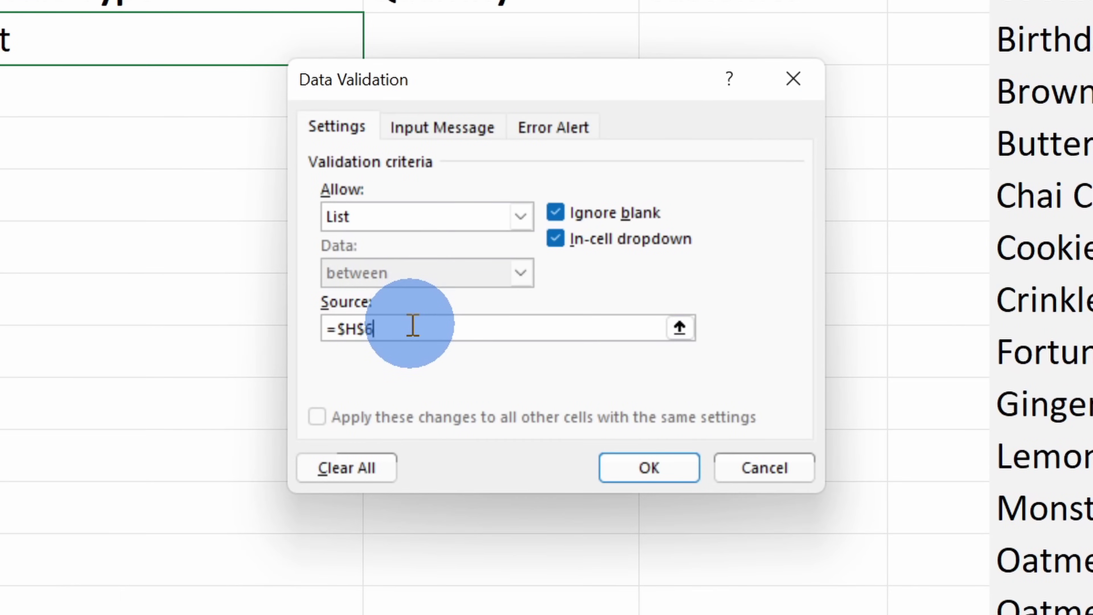
type("#")
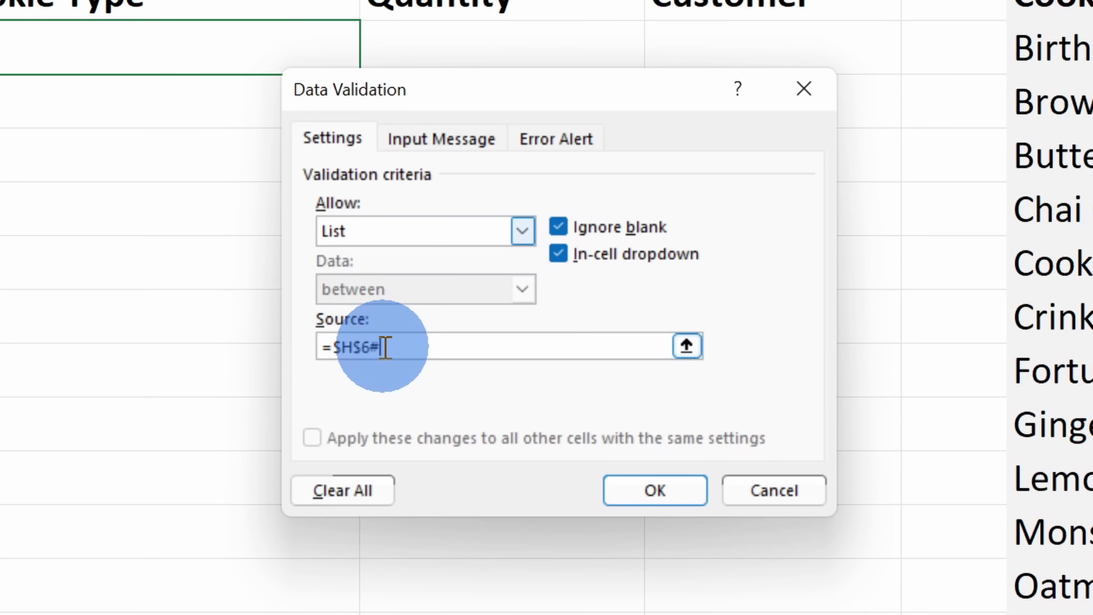
Step: Turn off the error alert for invalid data in A6's validation rule, and apply the rule
left_click(543, 143)
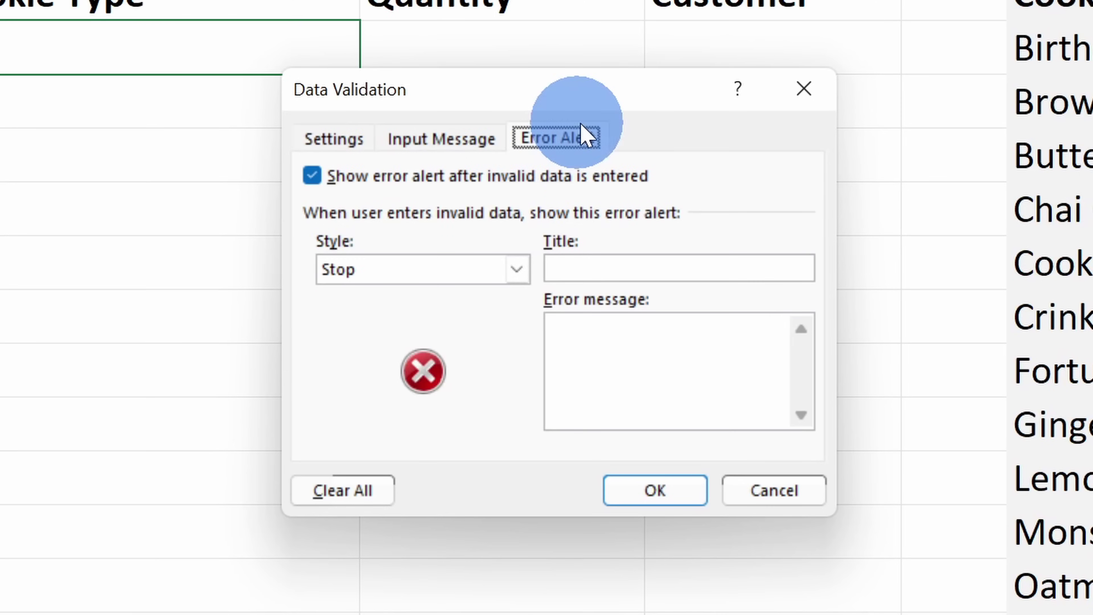
left_click(313, 176)
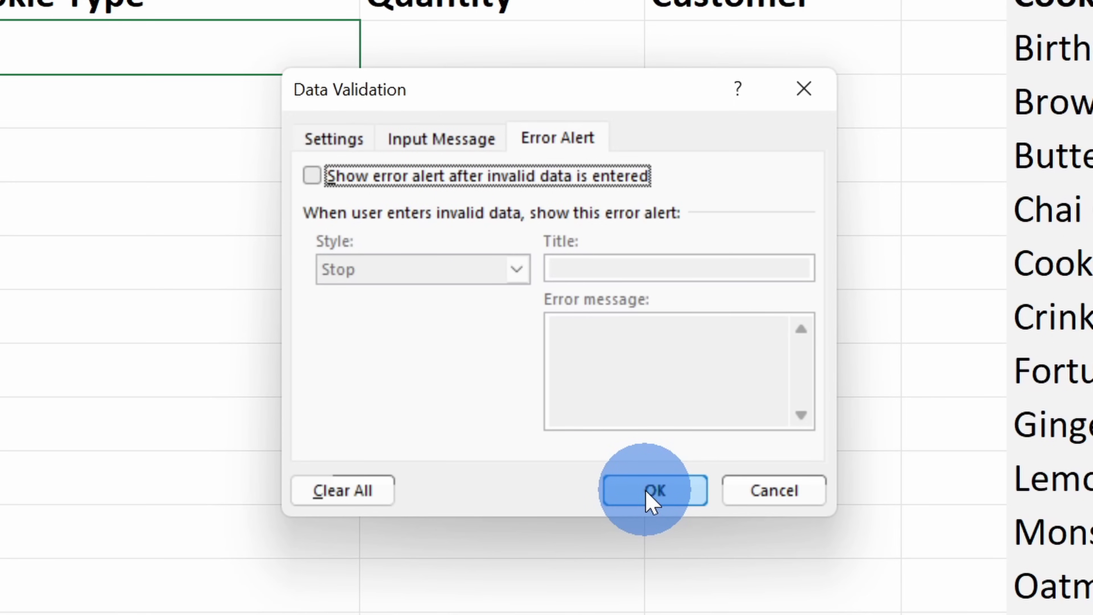
left_click(650, 494)
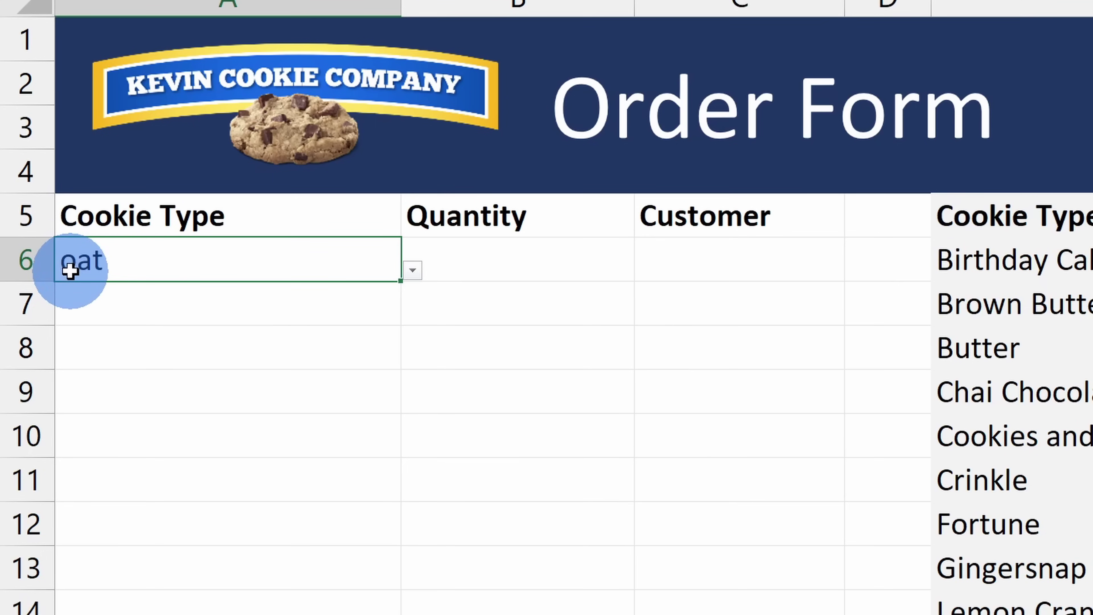
Step: Test the searchable drop-down in A6 by listing the matches for "oat" and for the search term "birth"
left_click(413, 271)
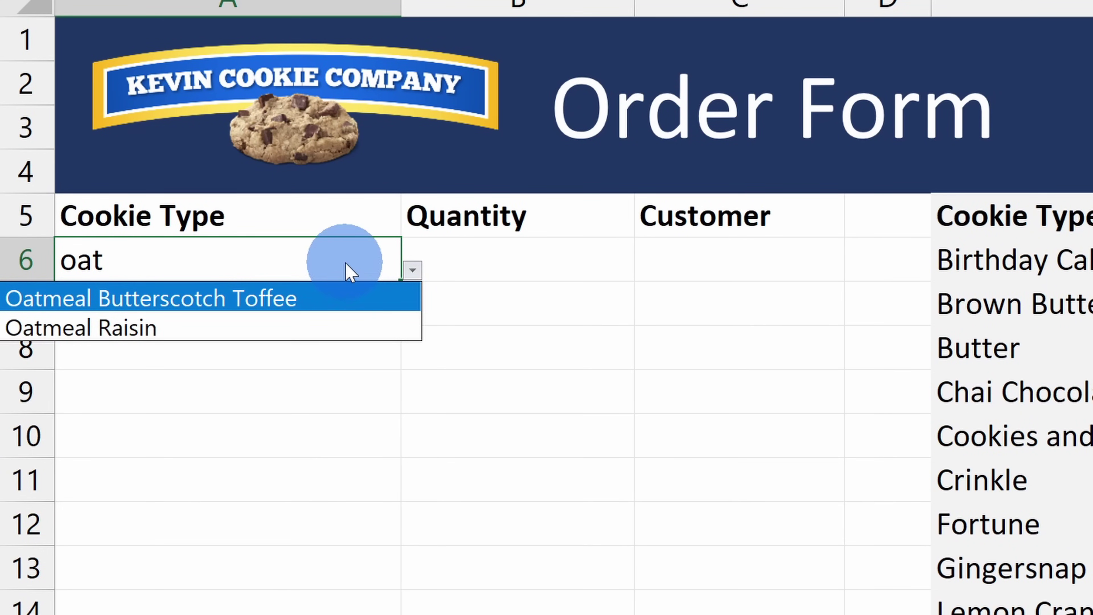
left_click(332, 259)
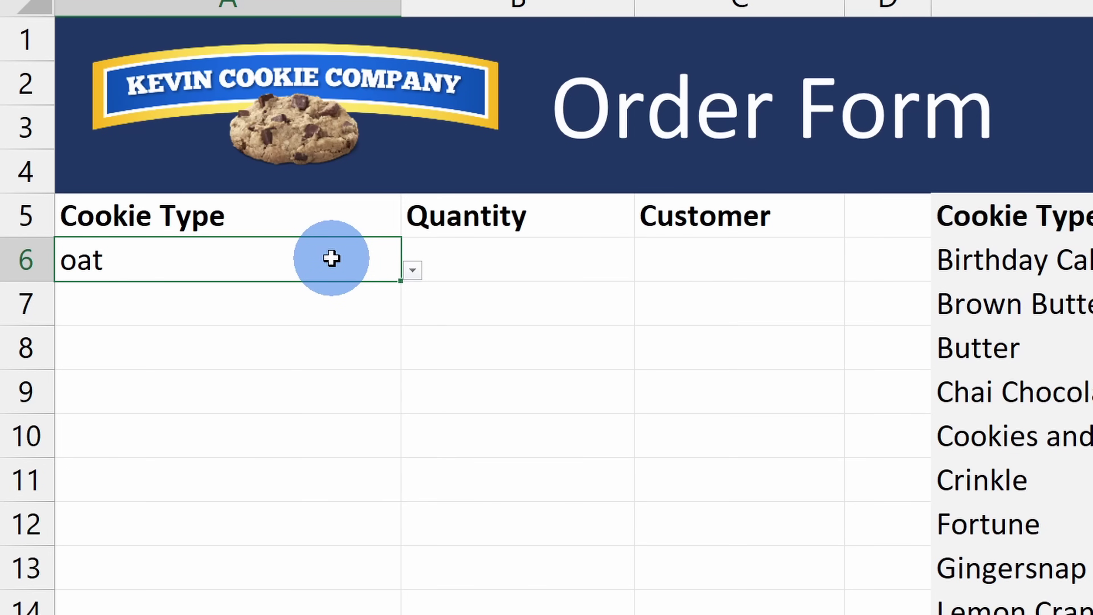
type("birth")
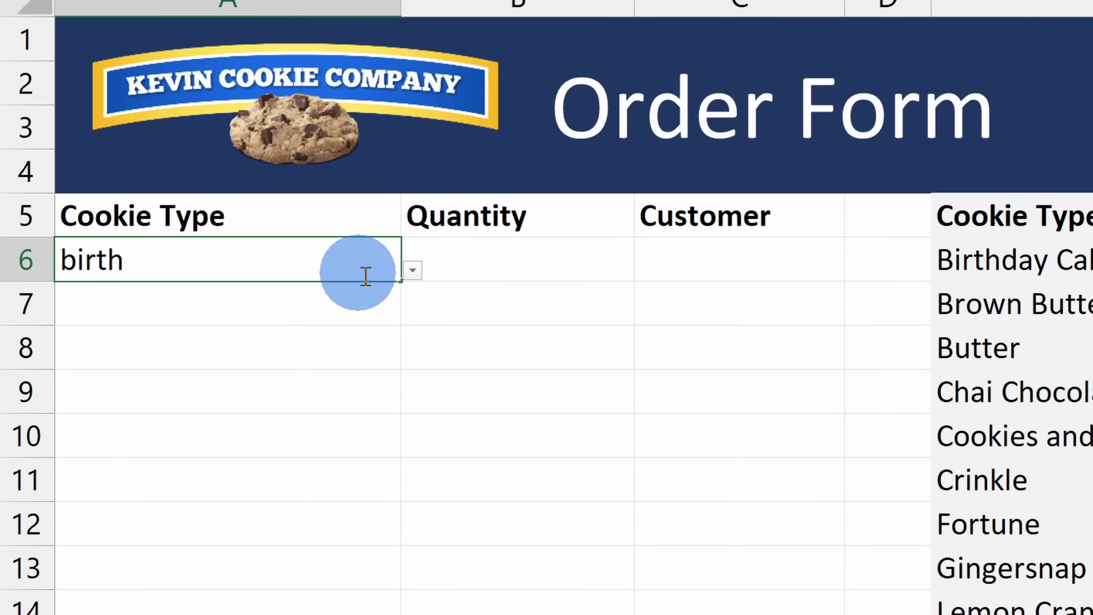
left_click(414, 277)
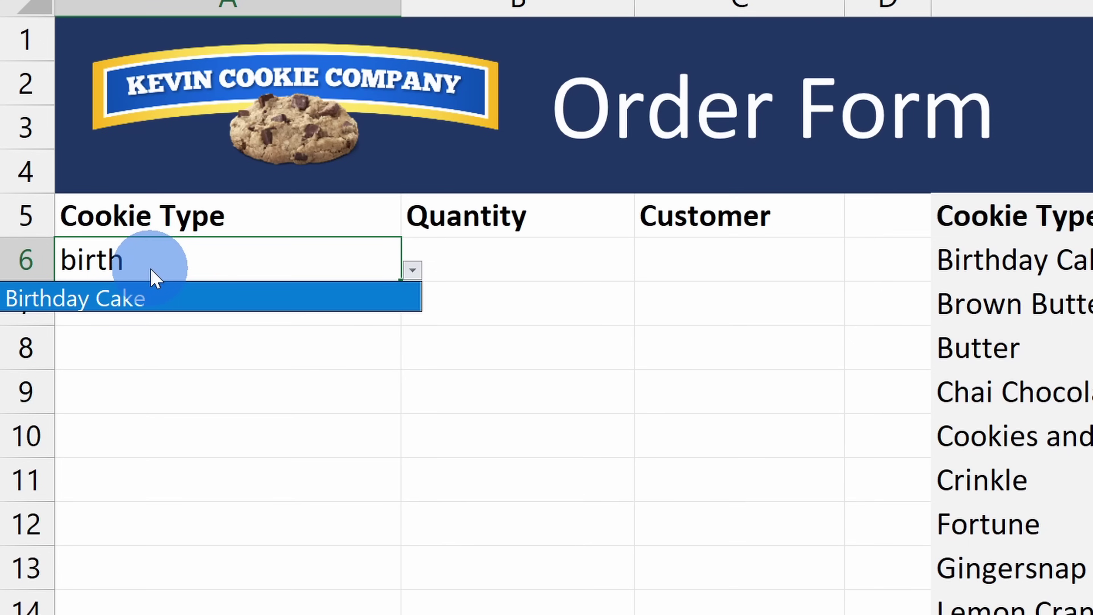
Step: Enter "butter" in A6 and check the matching cookie types in its drop-down list
left_click(185, 248)
type("butter")
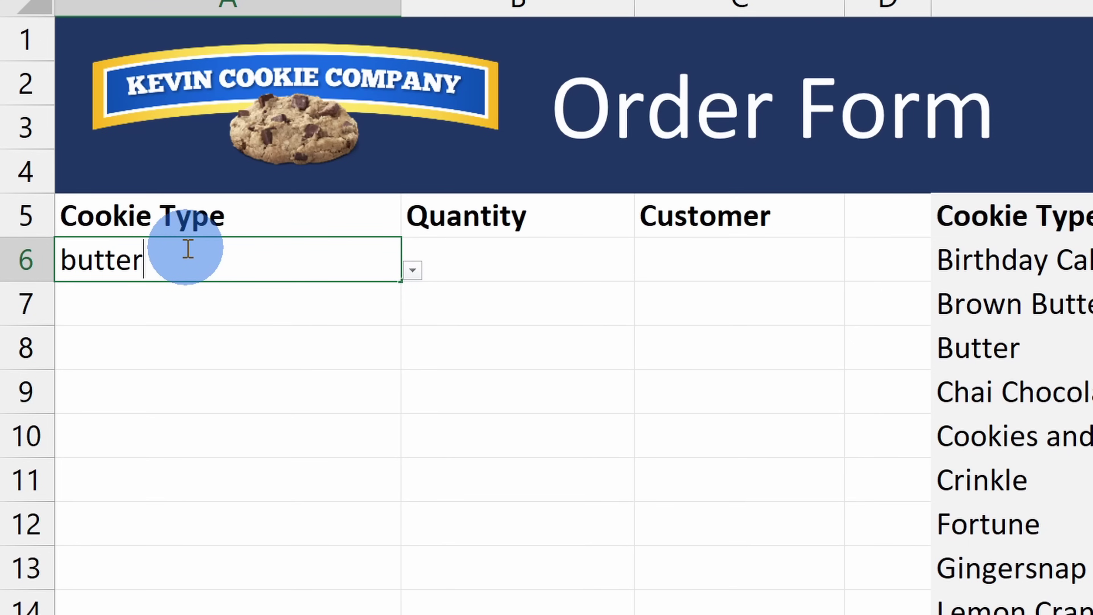
left_click(413, 270)
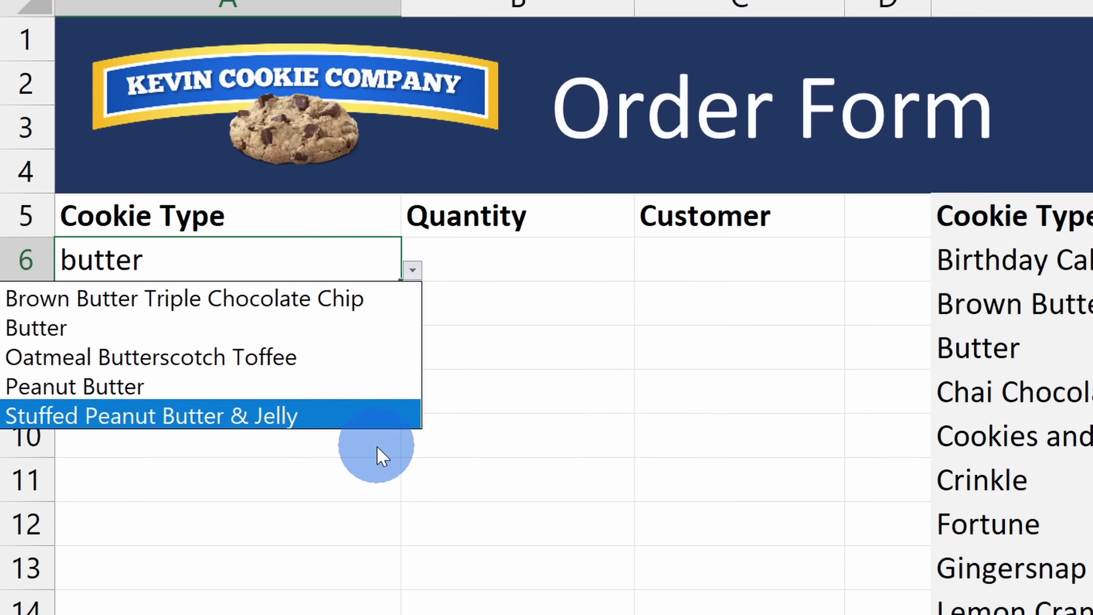
left_click(389, 249)
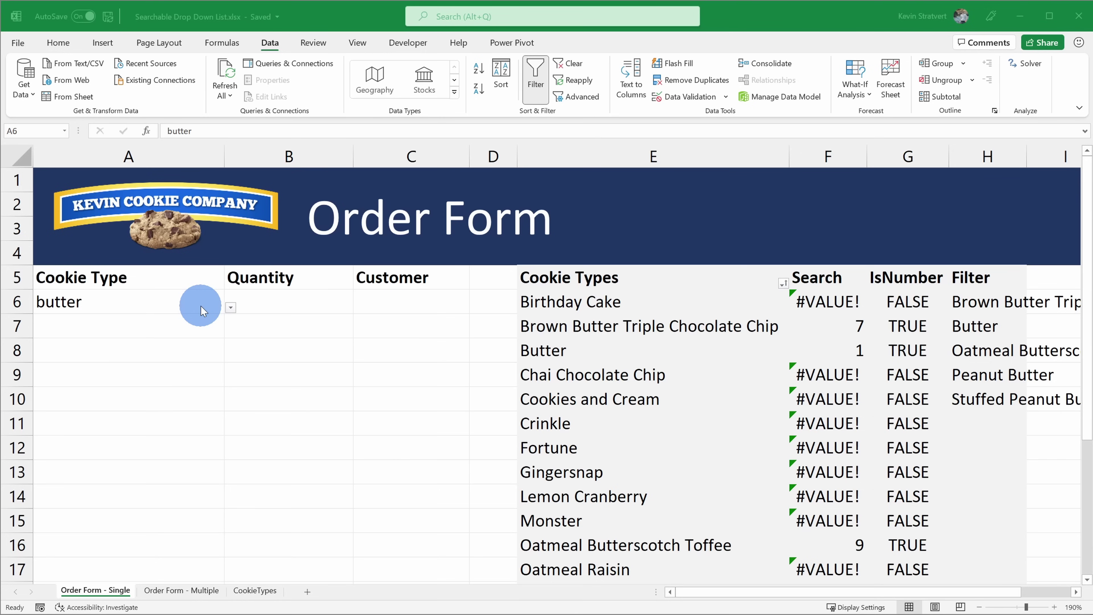
Step: Fill cell A6 with its drop-down down to A7 and check the list offered in A7
left_click(194, 300)
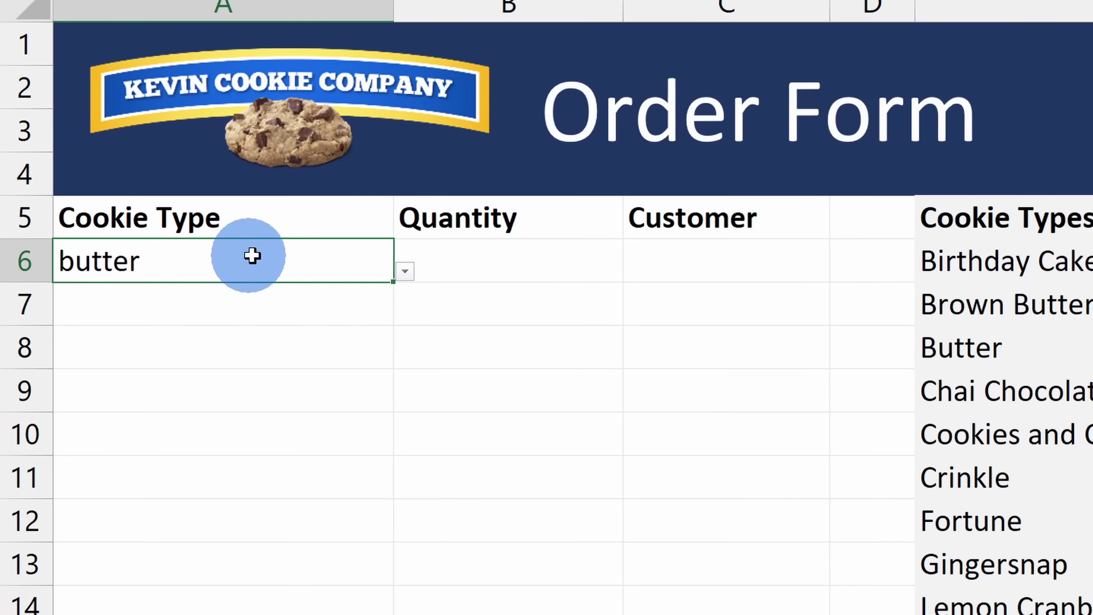
left_click_drag(393, 280, 381, 323)
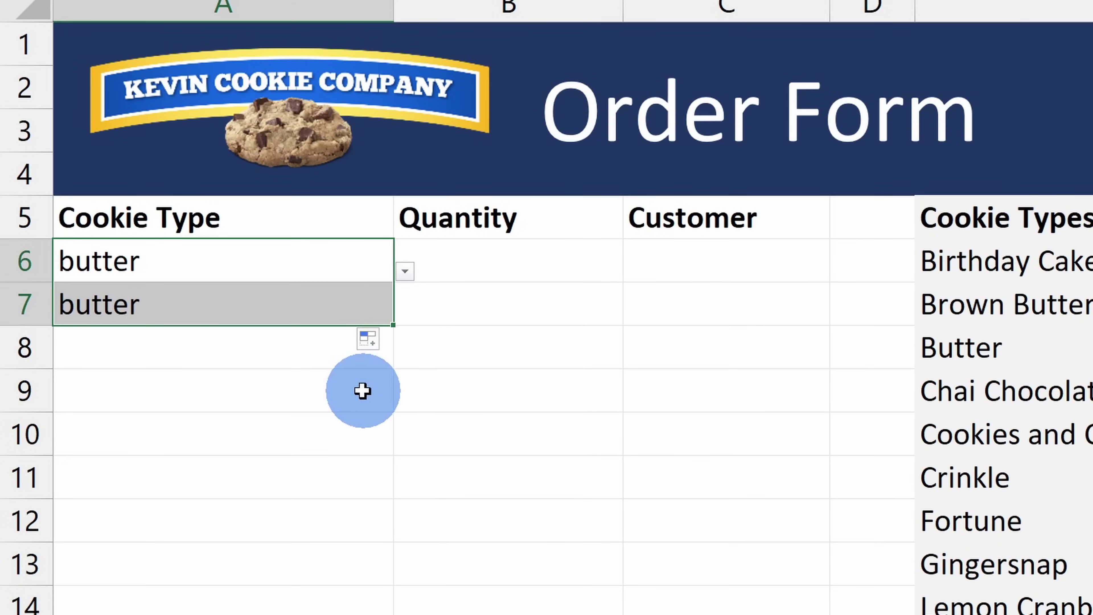
left_click(329, 307)
left_click(405, 317)
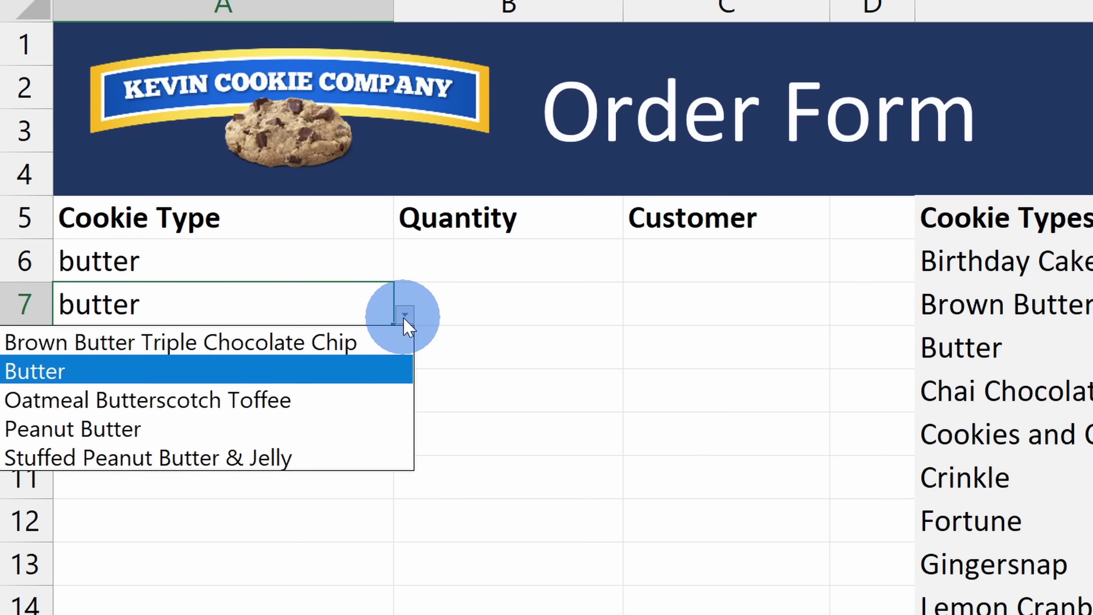
Step: Enter "whoopie" in A7, check which cookie types its drop-down offers, and close the list
left_click(263, 303)
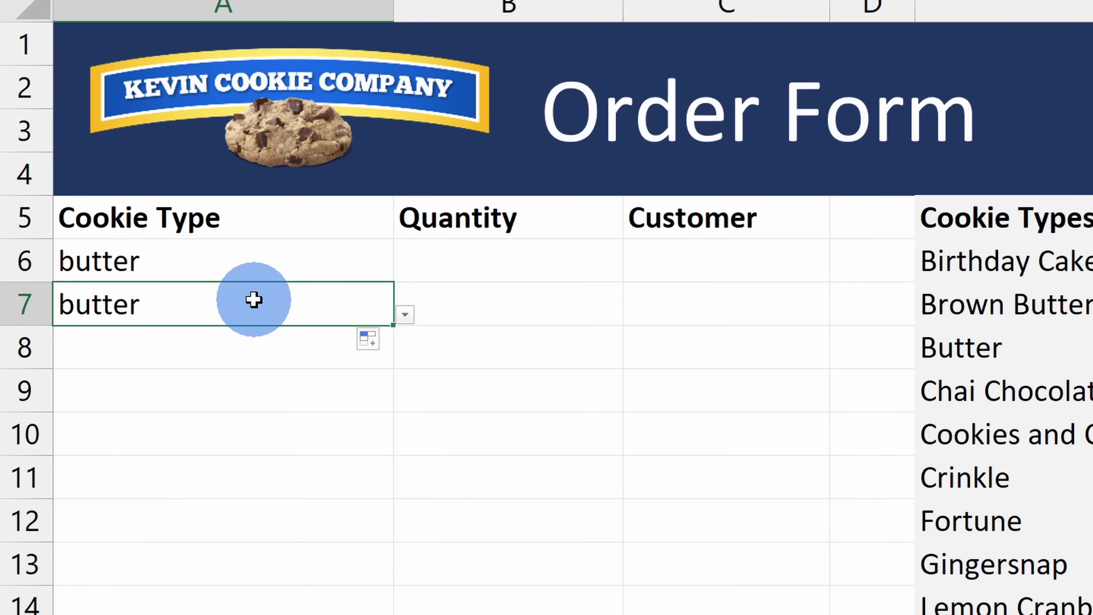
type("whoopie")
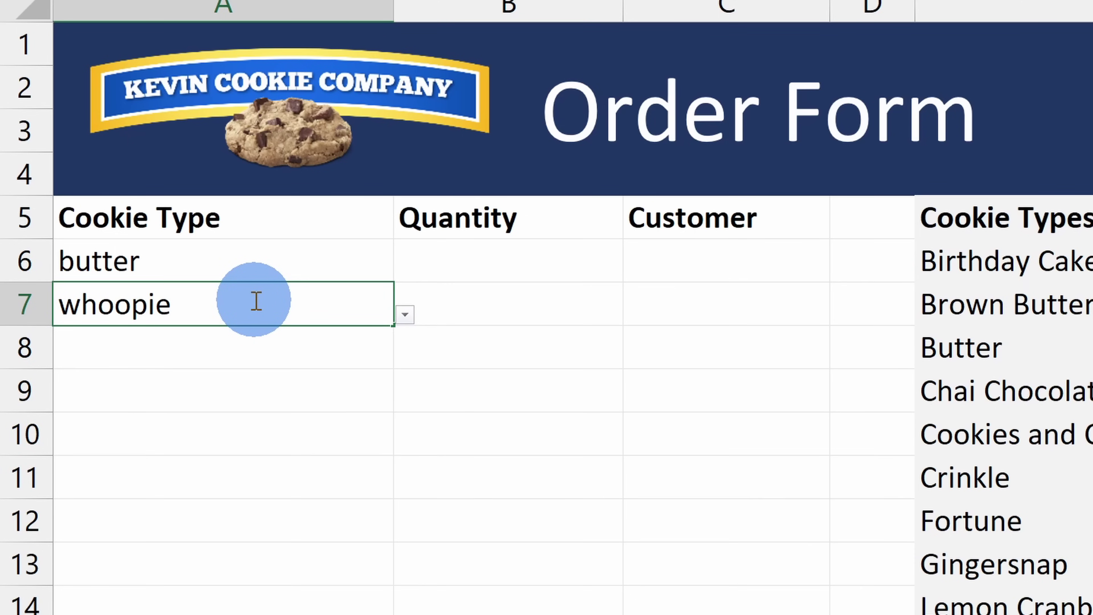
left_click(404, 317)
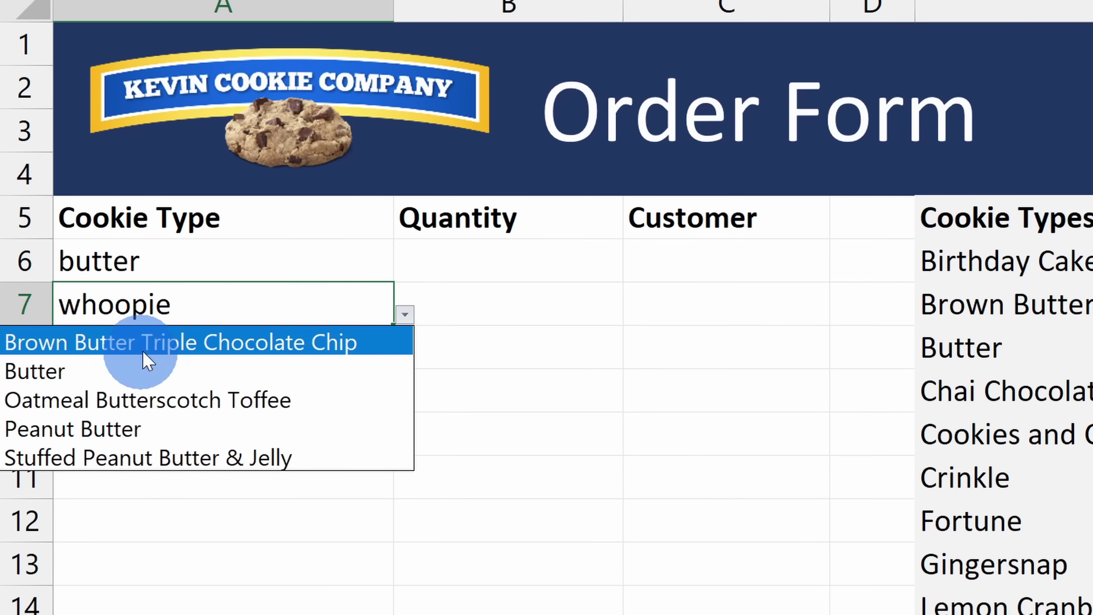
key("Escape")
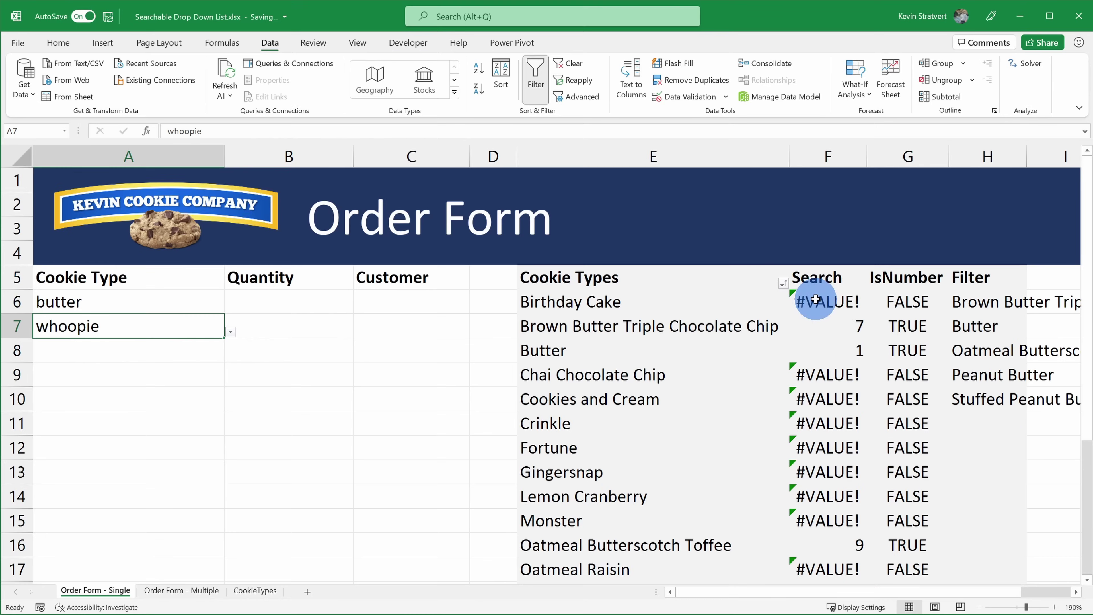
Step: Examine which cells the SEARCH formula in F6 refers to
left_click(824, 301)
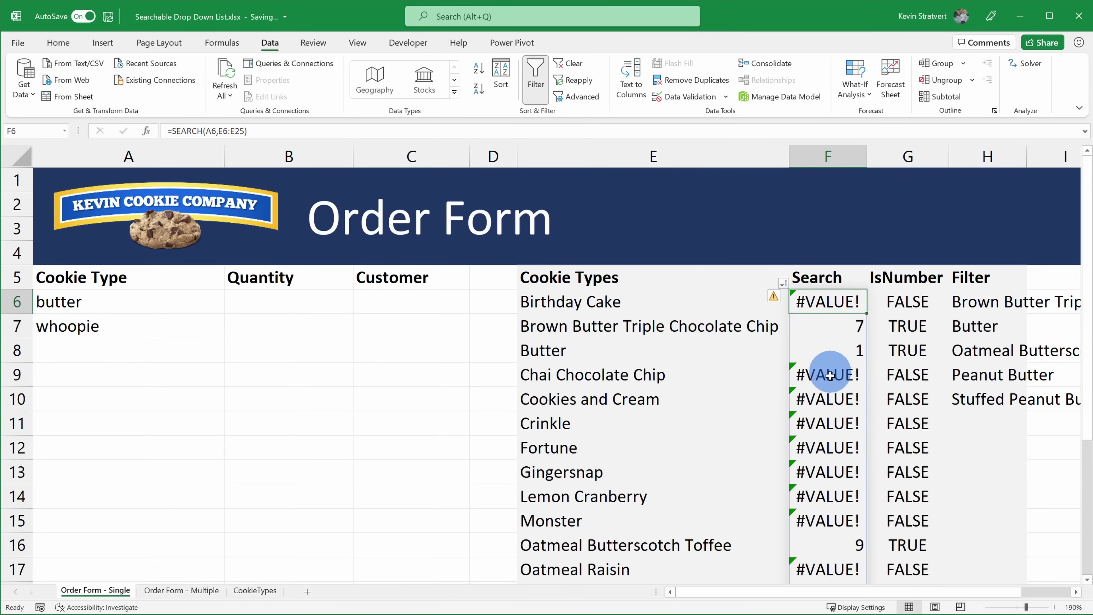
left_click(257, 132)
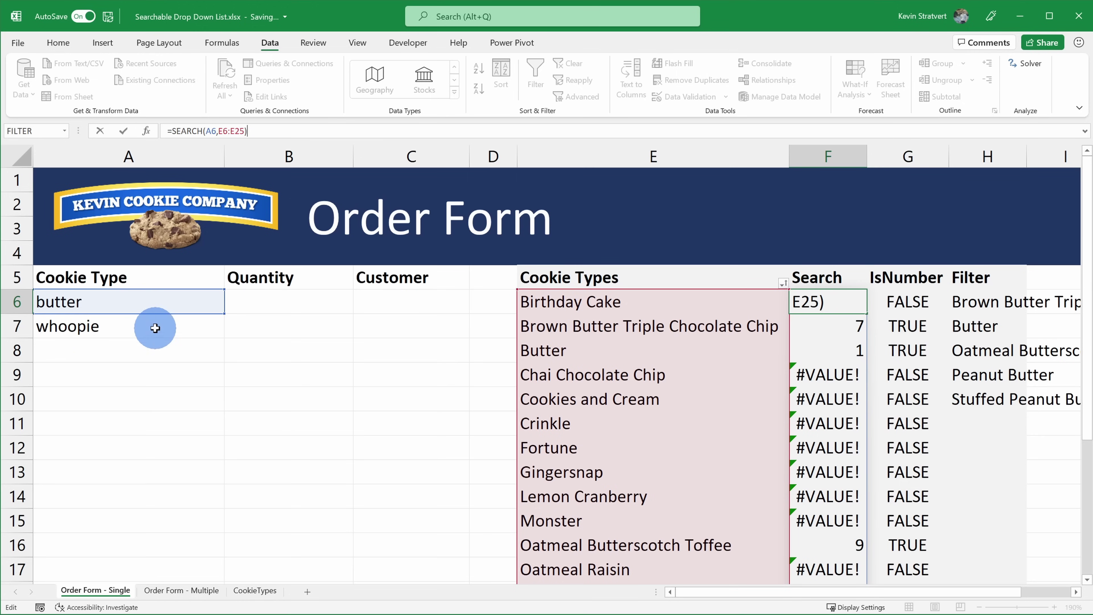
left_click(260, 315)
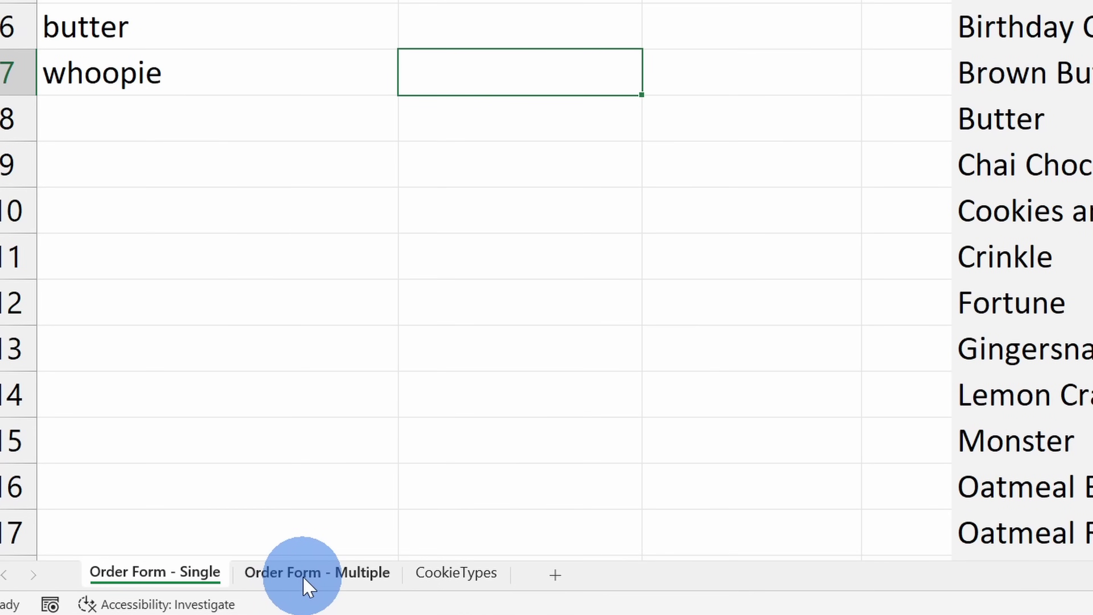
Step: On the Order Form - Multiple sheet, start a SEARCH formula in E6 under Drop Down List Options with A6 as the find text
left_click(316, 573)
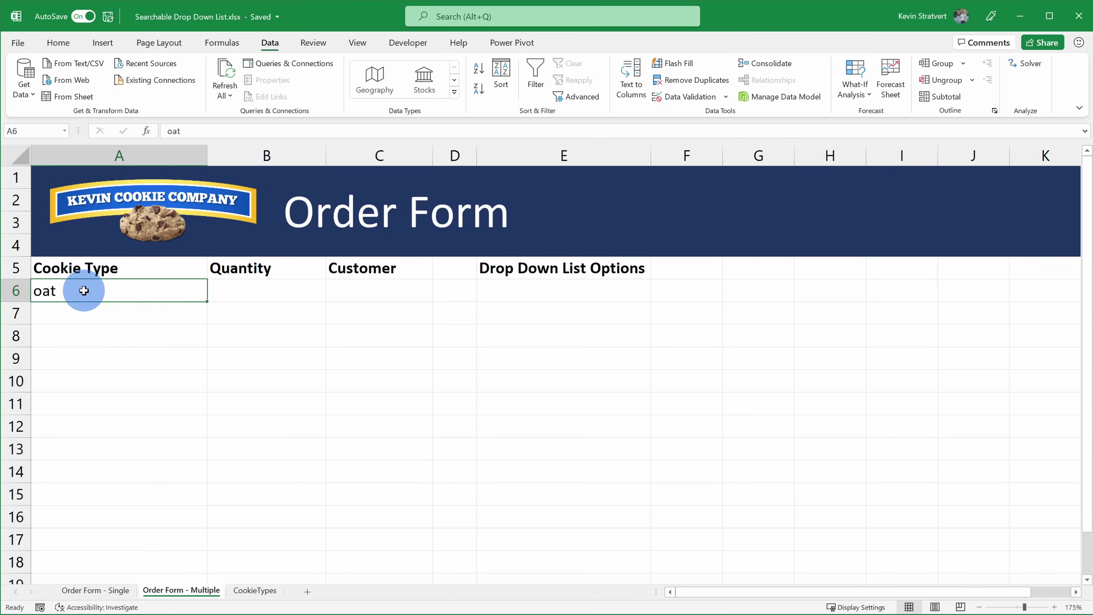
left_click(531, 296)
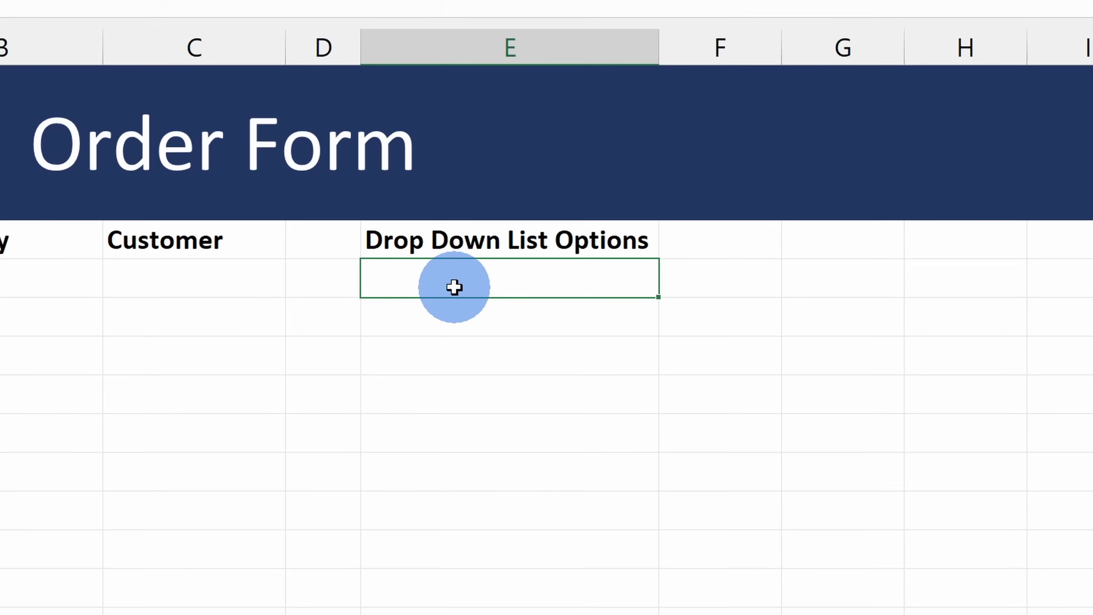
type("=search")
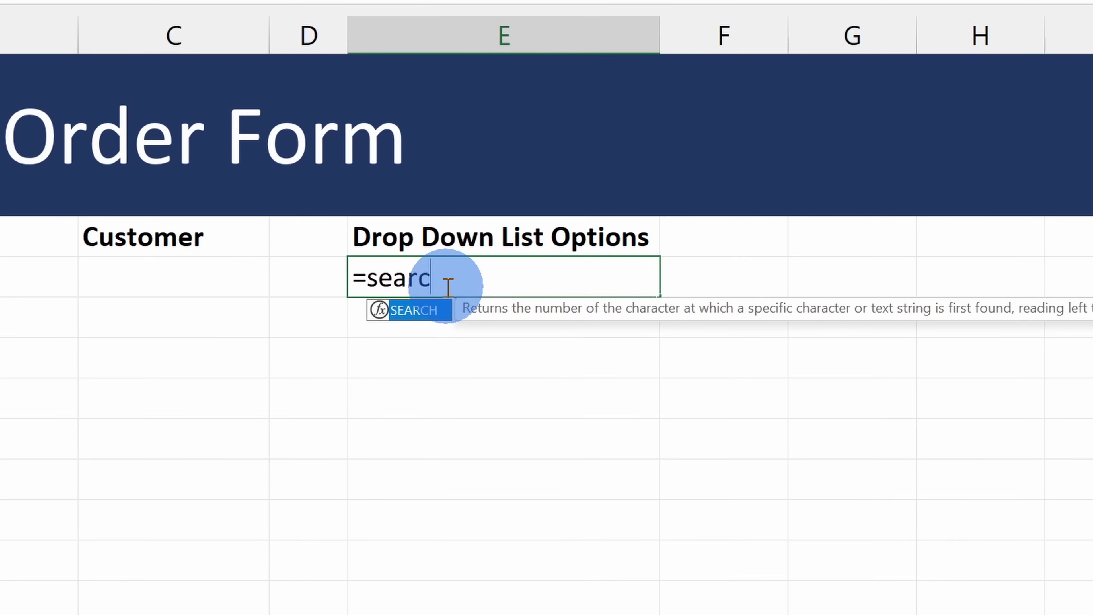
type("(")
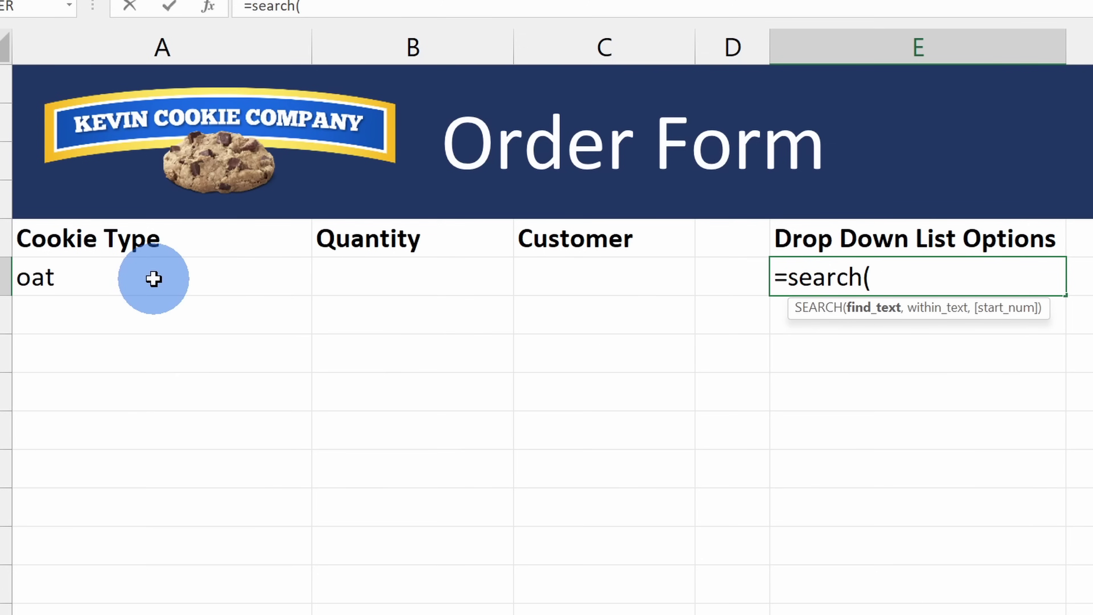
left_click(154, 279)
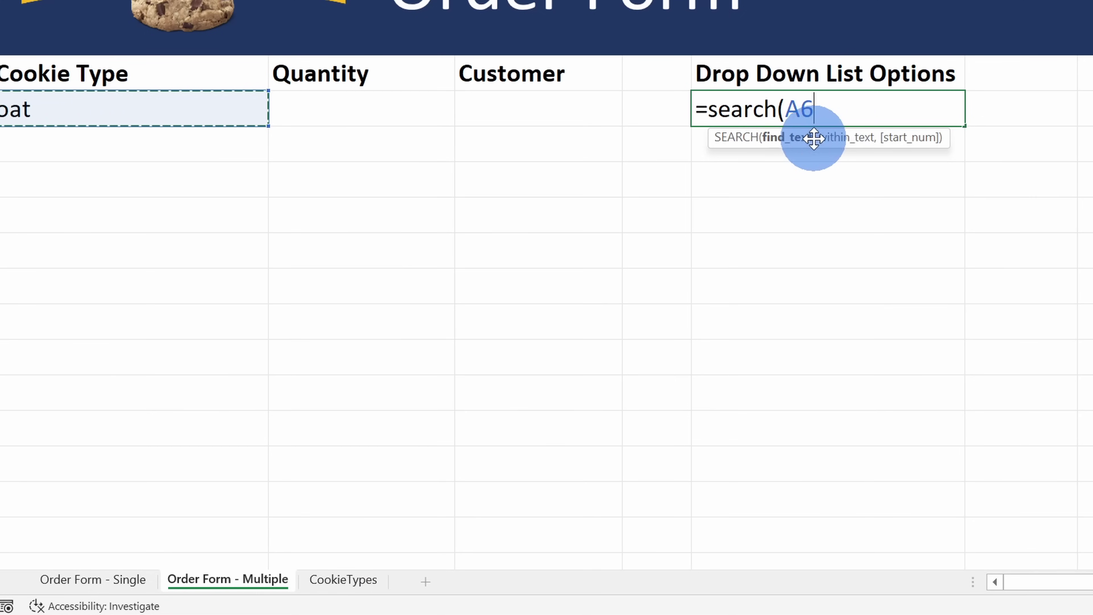
type(",")
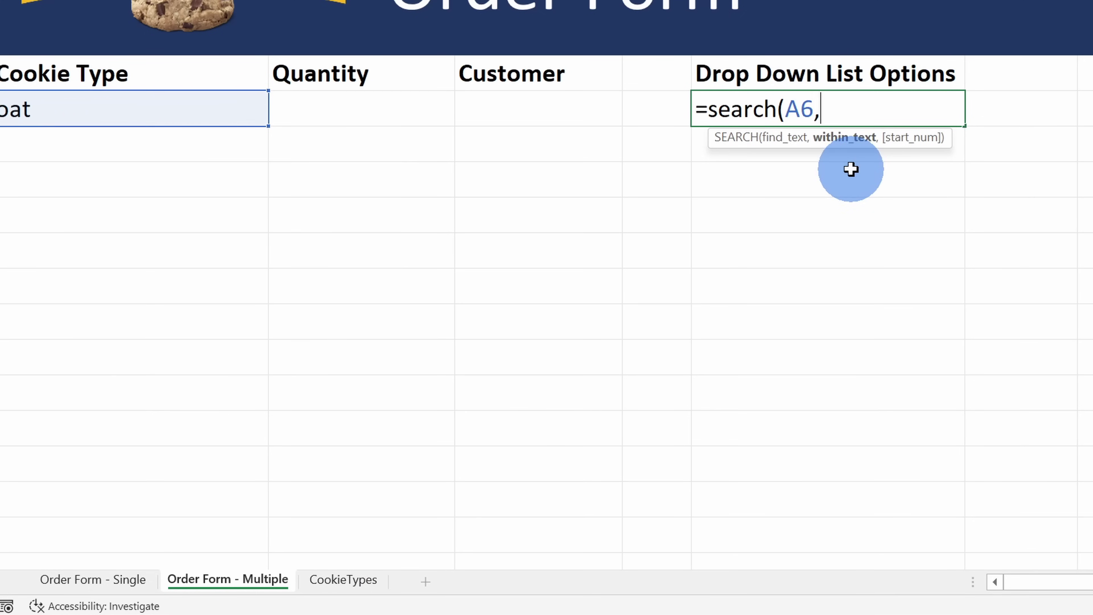
Step: Set the SEARCH within-text argument to the Cookie Types table column, cells A2:A21 on the CookieTypes sheet, and confirm the formula
left_click(343, 580)
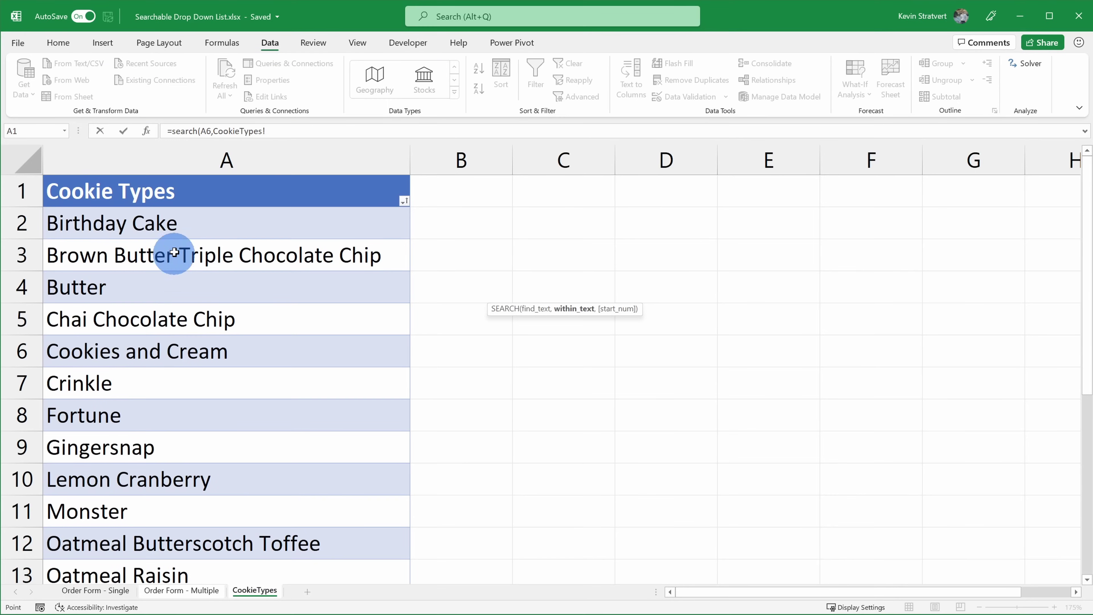
left_click_drag(251, 219, 183, 481)
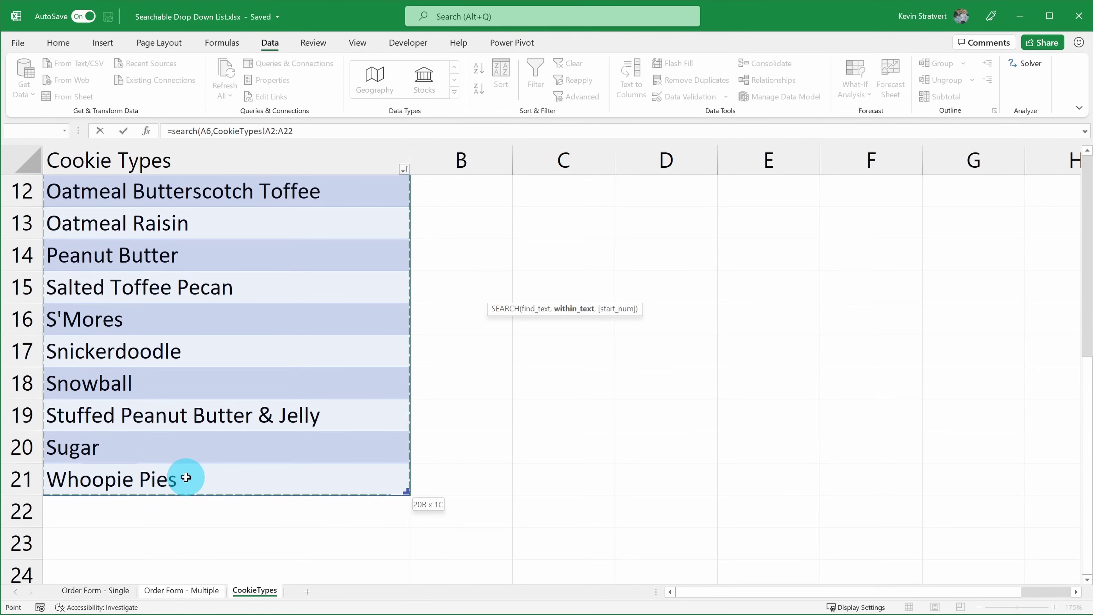
scroll(186, 477, "up", 4)
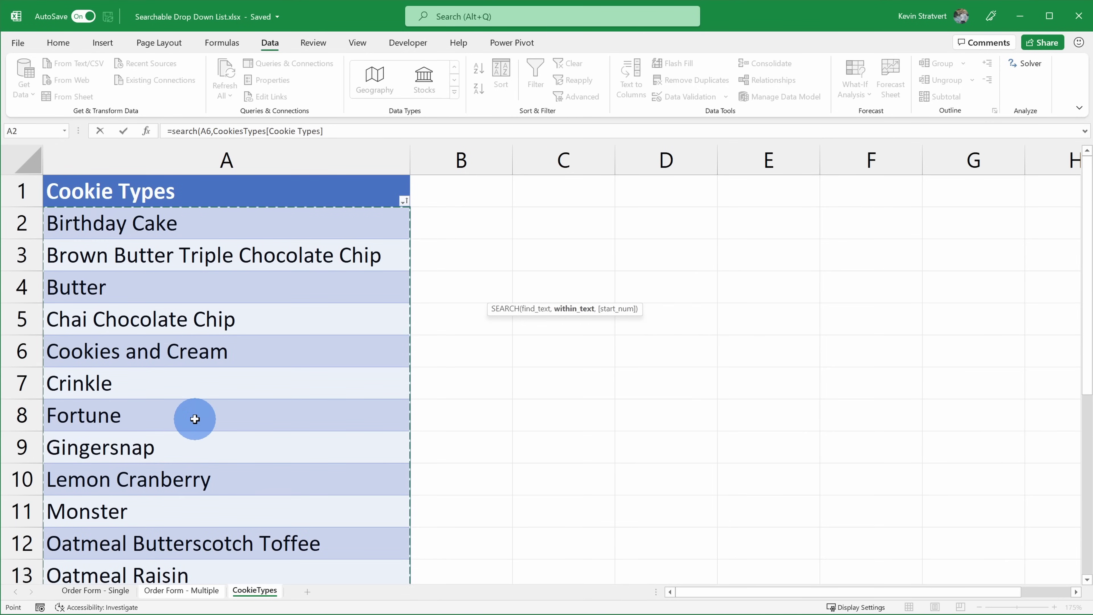
type(")")
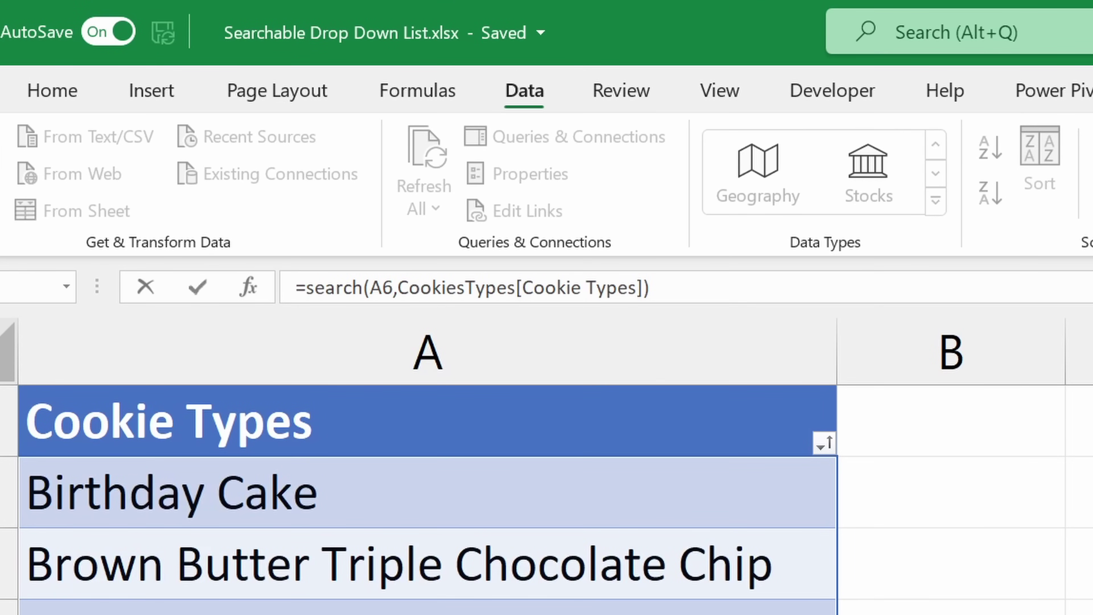
key("Return")
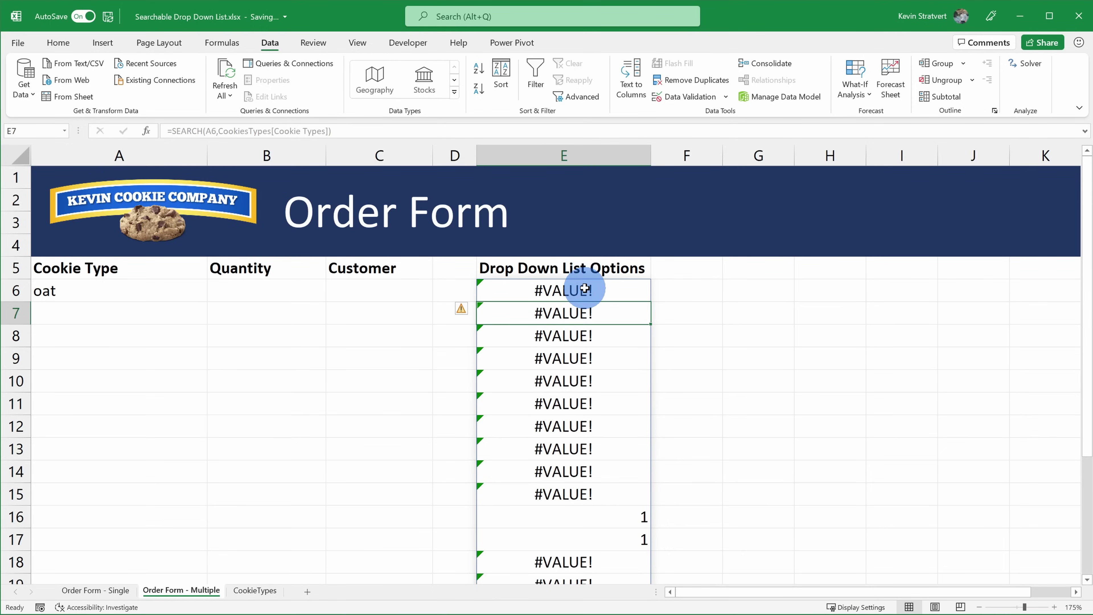
Step: Wrap the SEARCH formula in E6 in an ISNUMBER function and confirm it
scroll(584, 288, "down", 2)
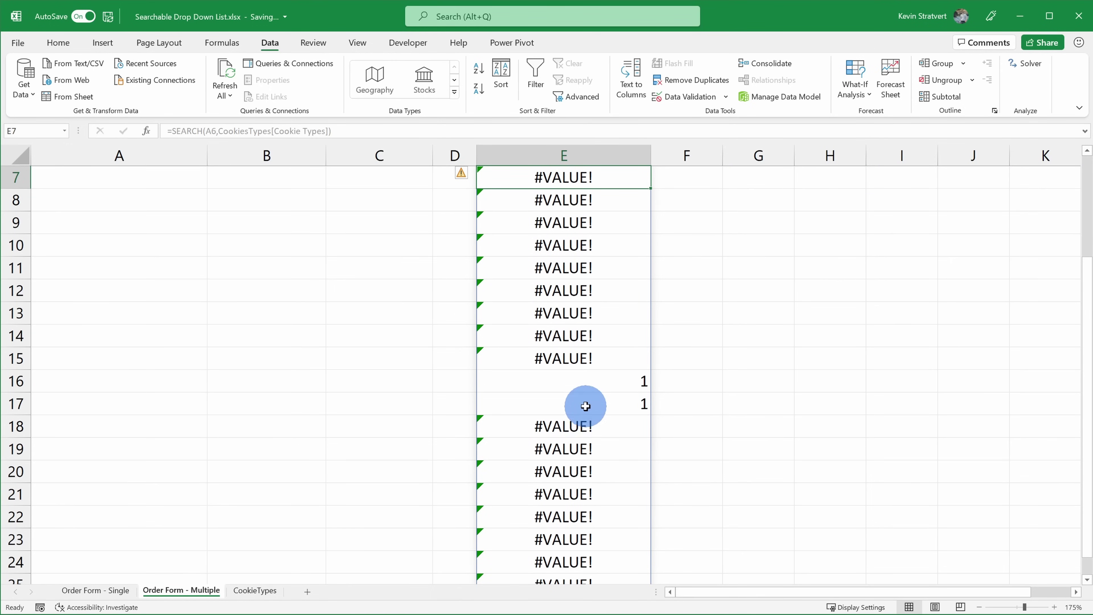
scroll(615, 468, "down", 1)
scroll(622, 471, "up", 1)
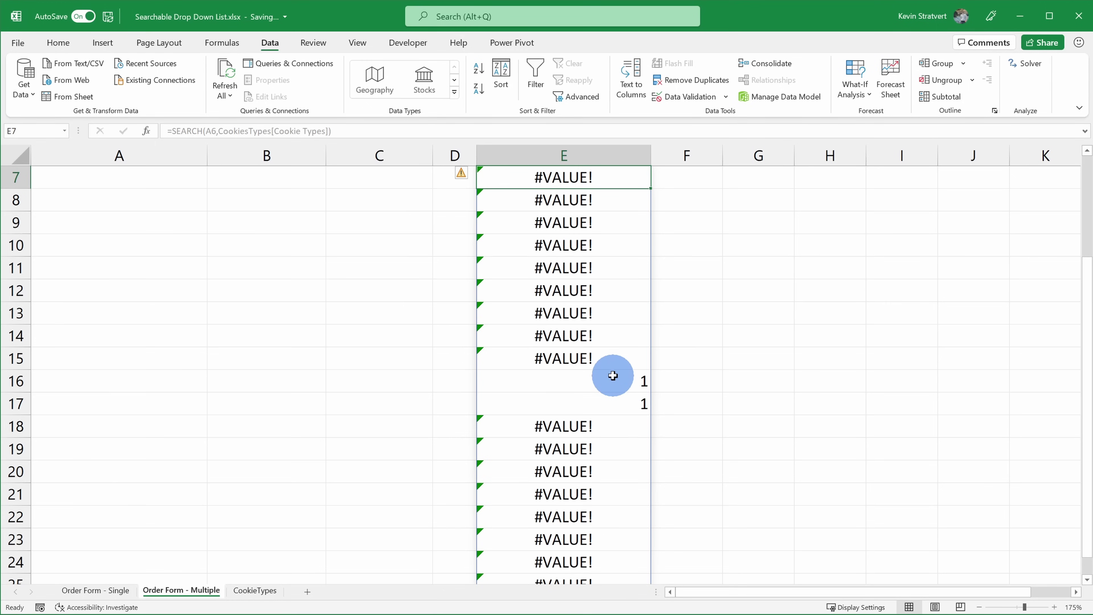
scroll(613, 375, "up", 2)
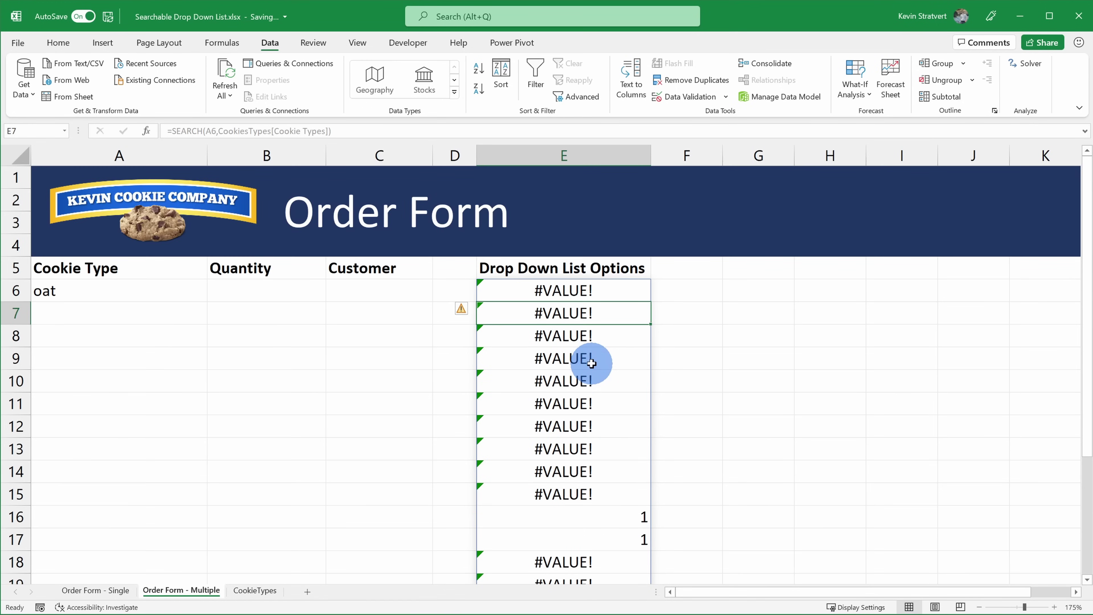
left_click(560, 289)
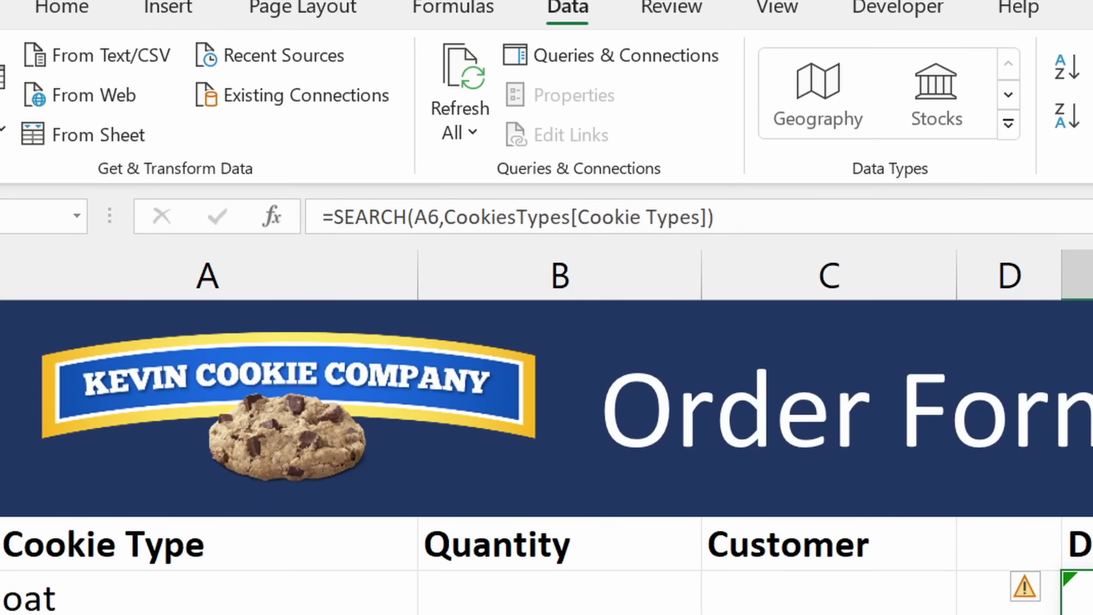
left_click(334, 216)
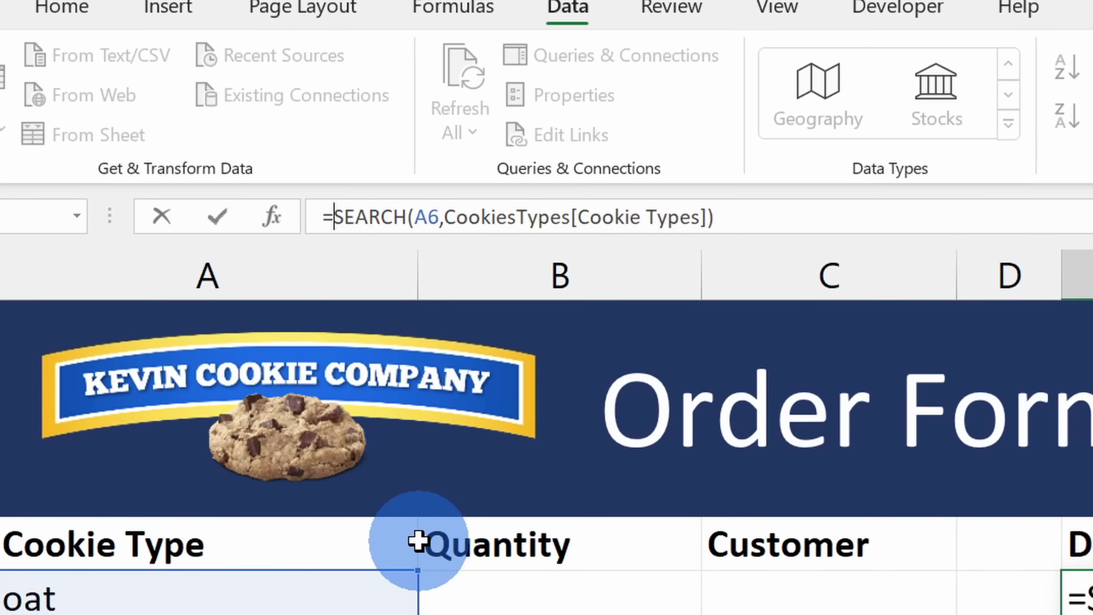
type("isnumber")
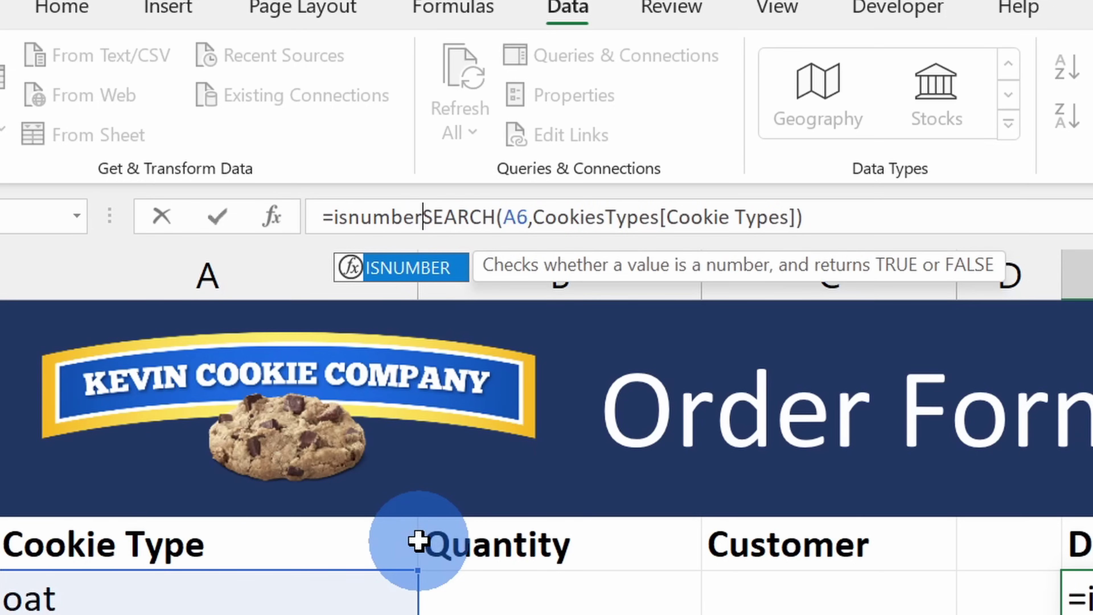
type("(")
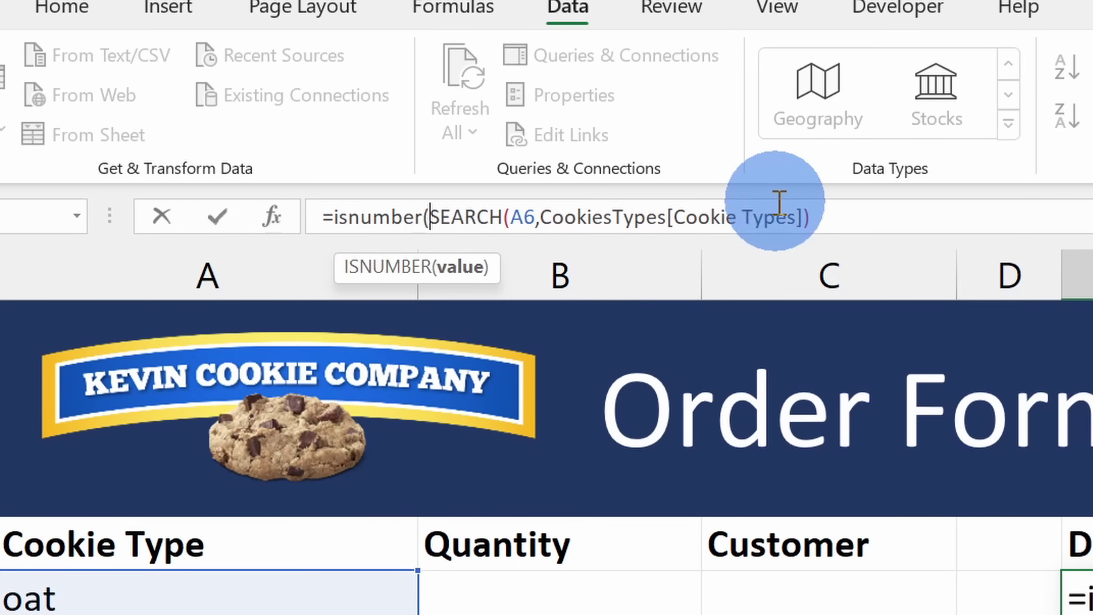
left_click(833, 224)
type(")")
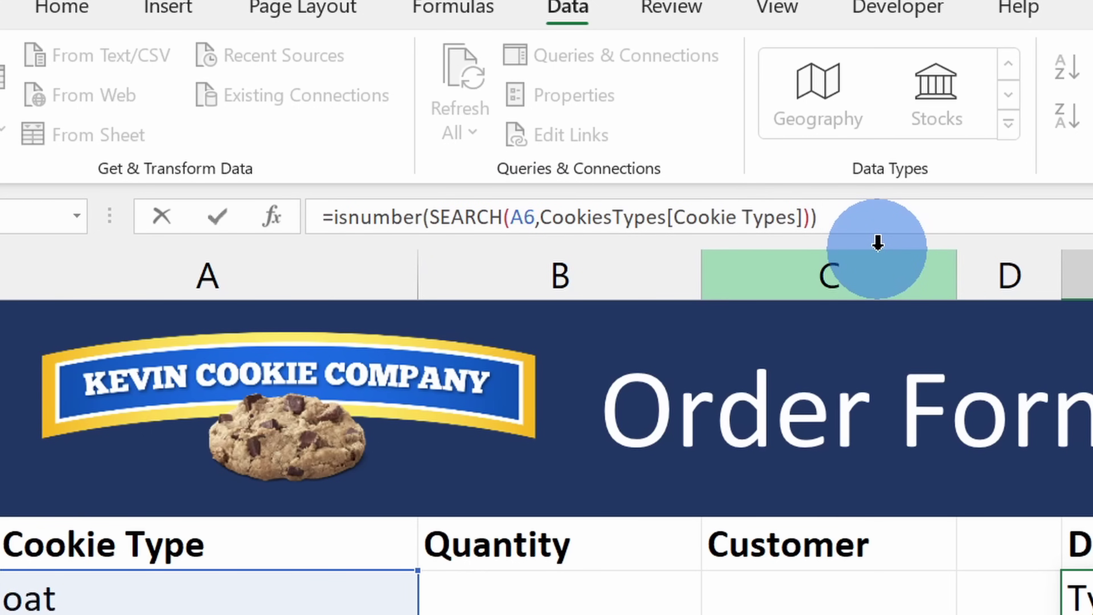
key("Return")
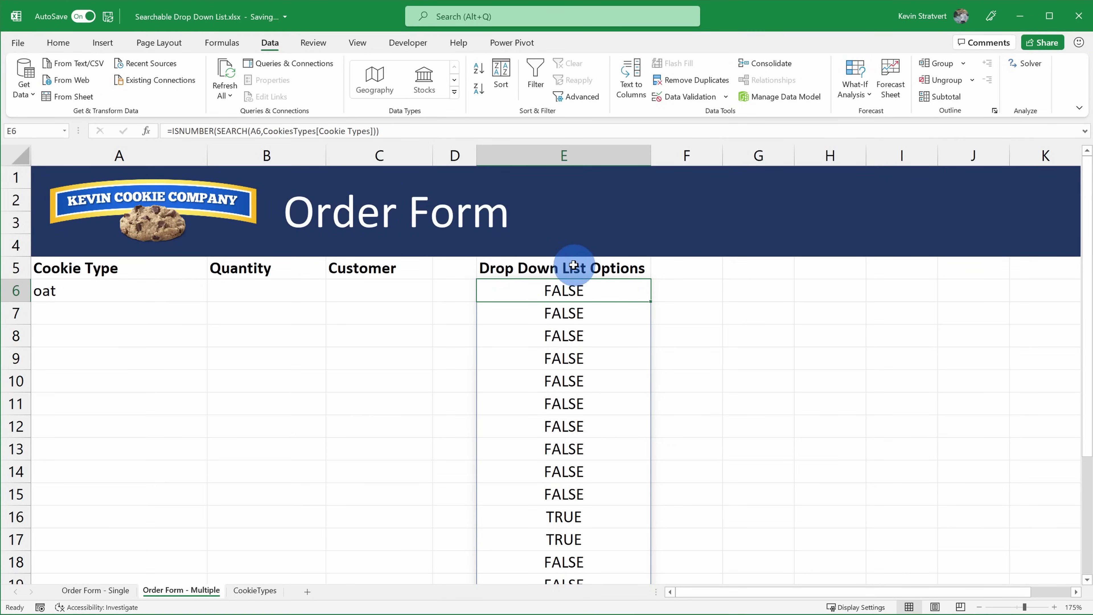
Step: Begin a FILTER function around the E6 formula, with the Cookie Types table column on the CookieTypes sheet as its array
scroll(576, 284, "down", 1)
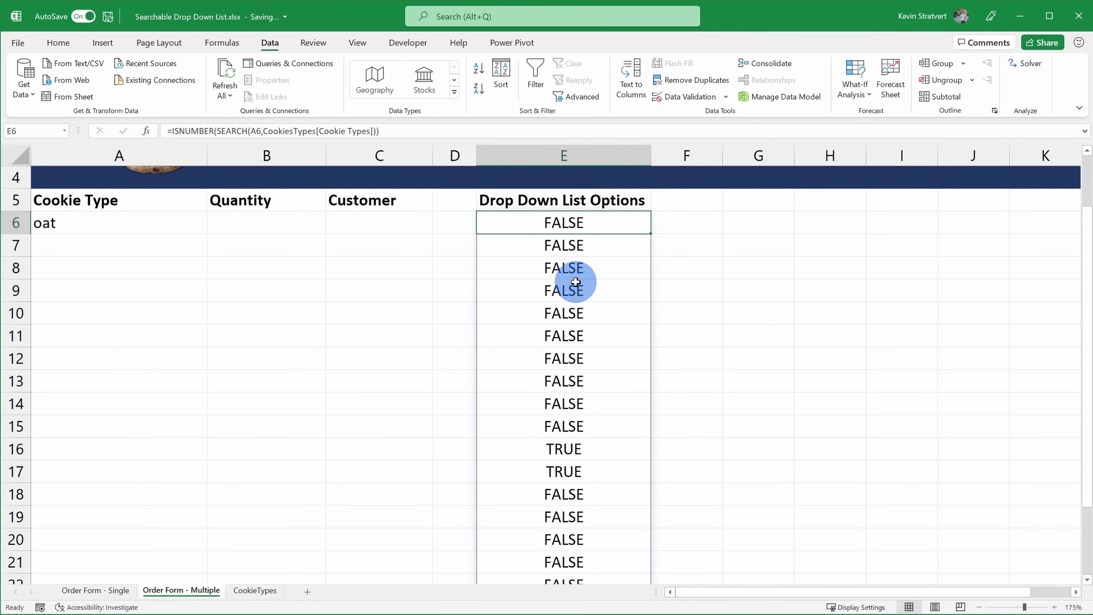
scroll(576, 282, "down", 2)
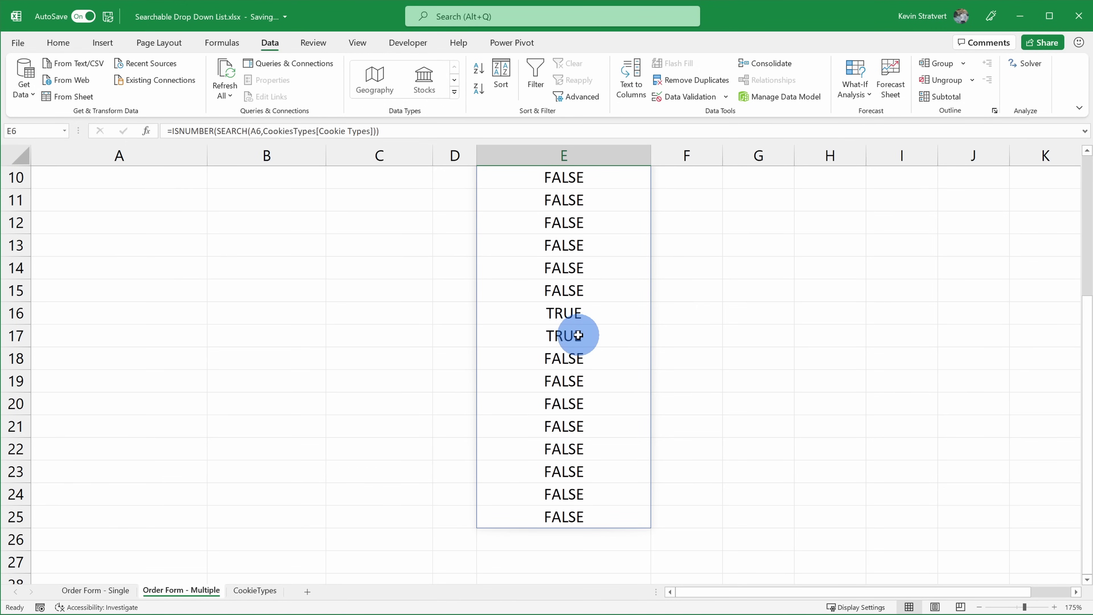
scroll(580, 337, "up", 3)
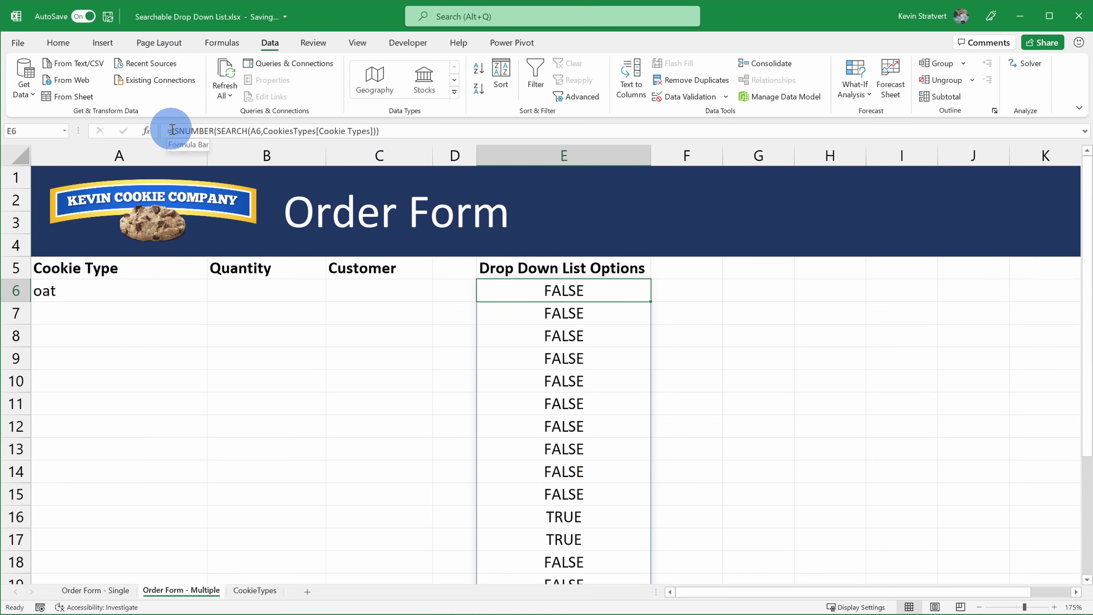
left_click(172, 130)
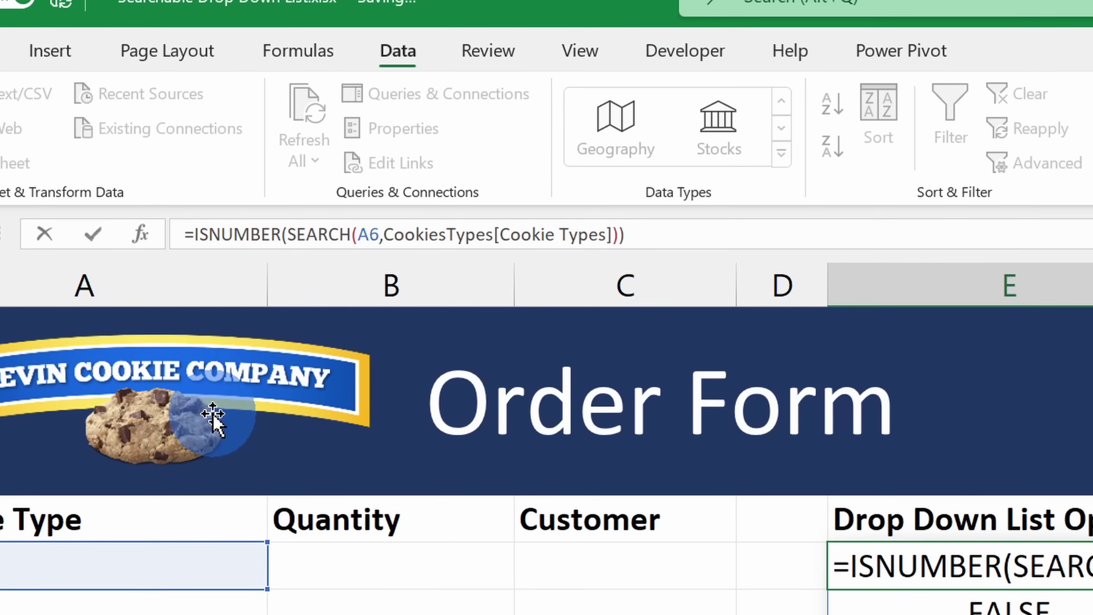
type("filter")
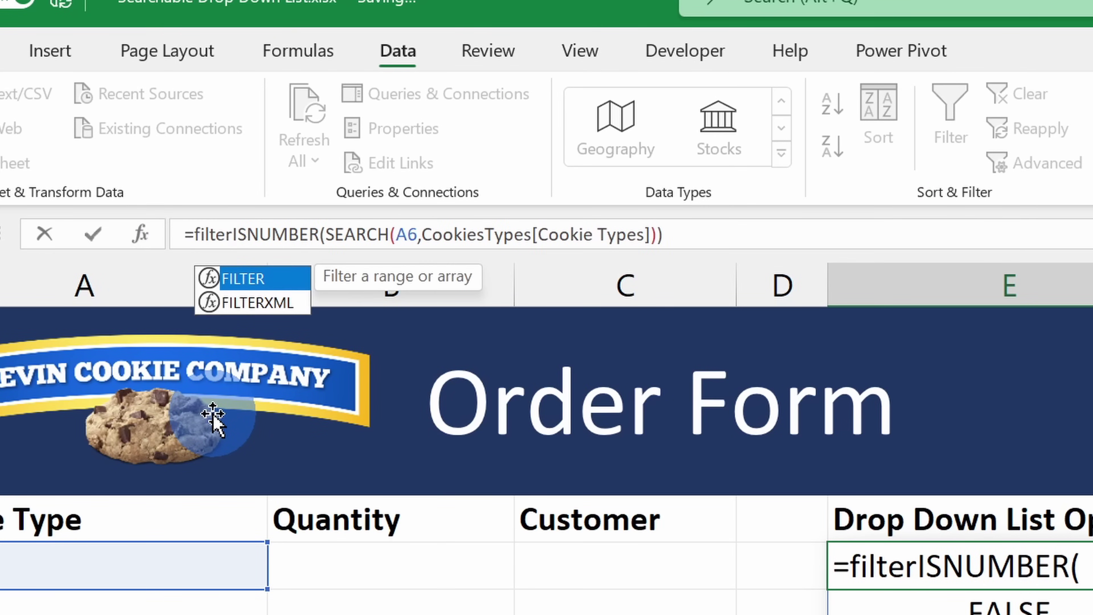
type("(")
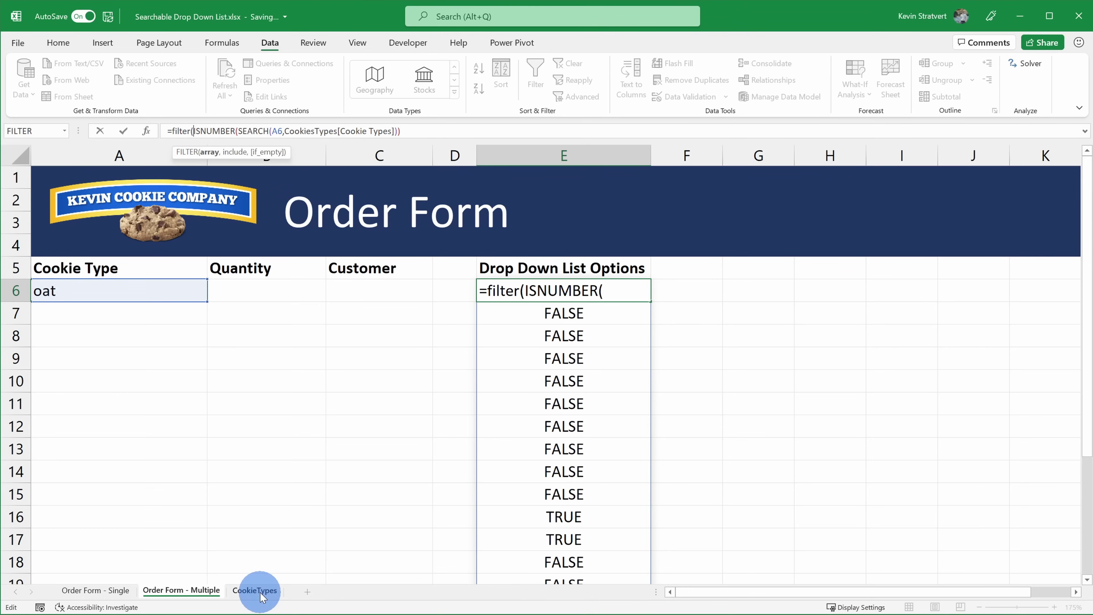
left_click(257, 591)
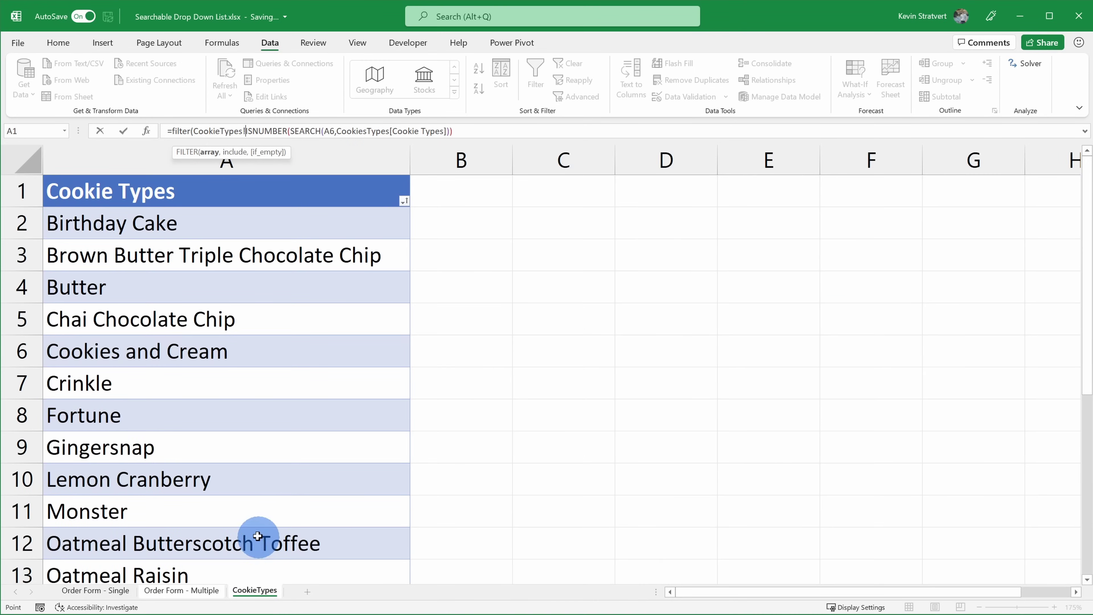
left_click_drag(183, 226, 185, 508)
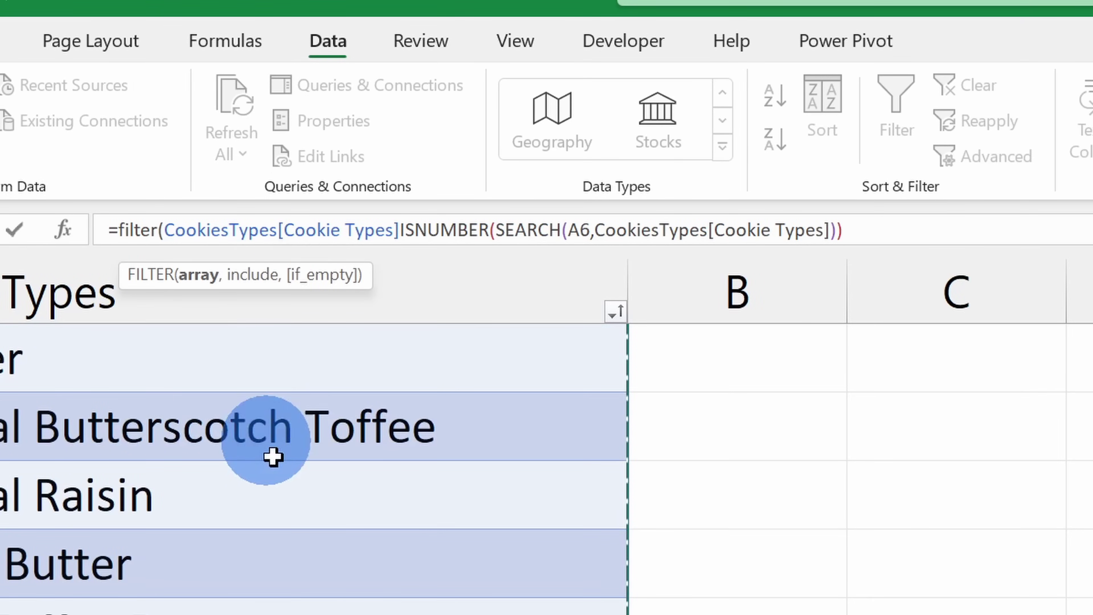
scroll(357, 481, "up", 6)
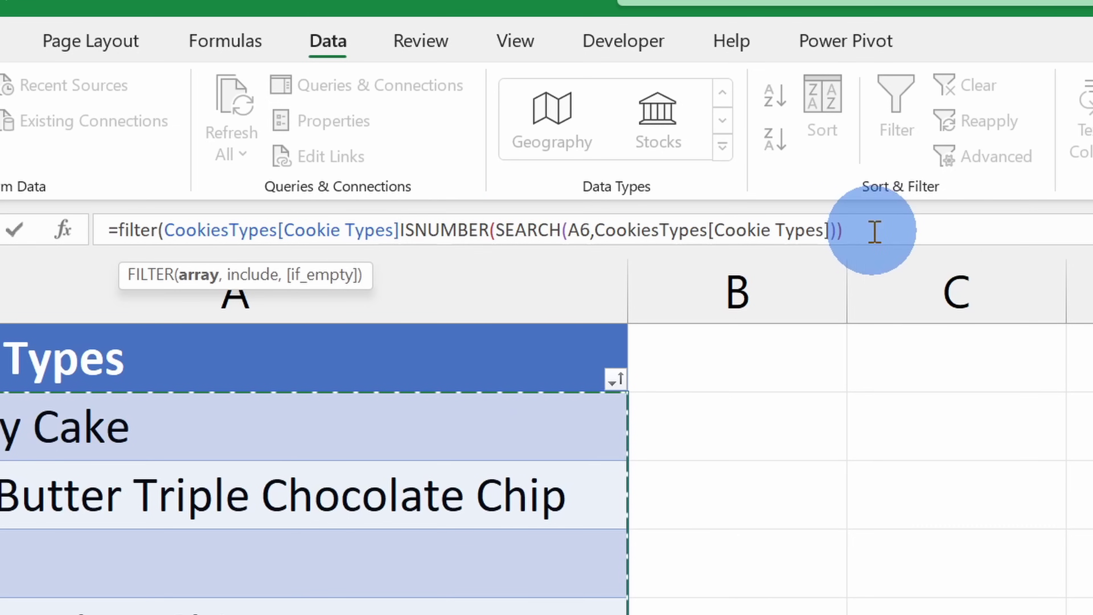
Step: Make the ISNUMBER expression the FILTER include argument and complete the formula with "No results" as the if-empty value
left_click(400, 231)
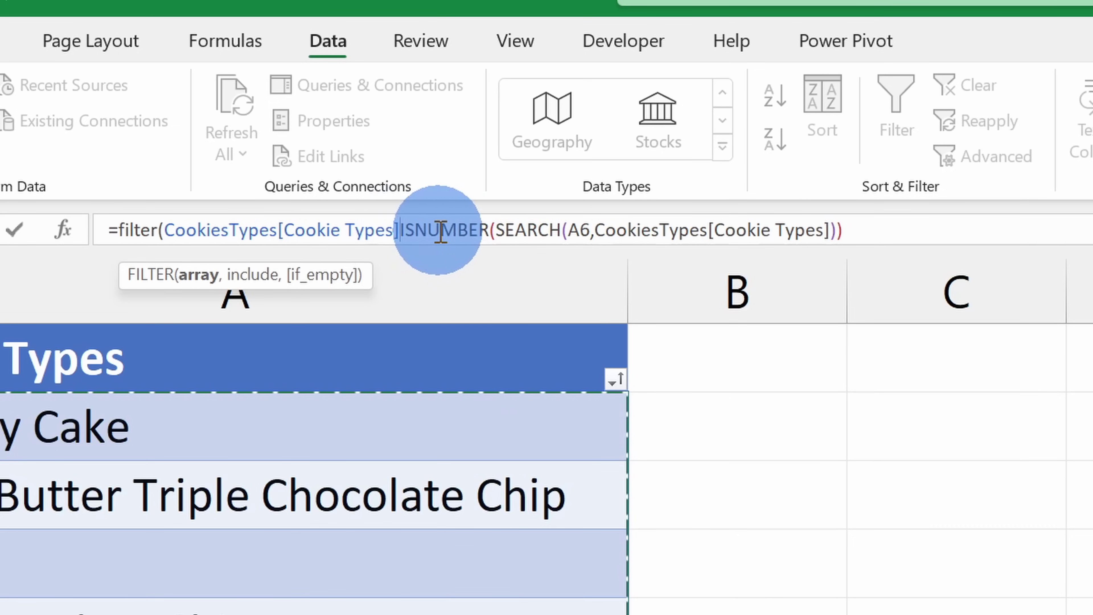
type(",")
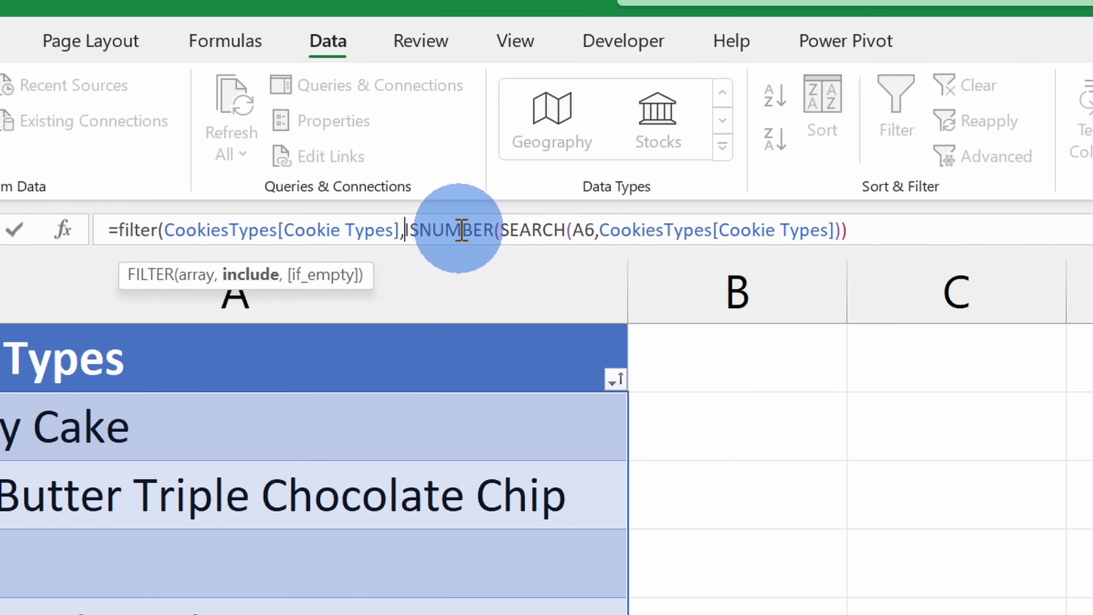
left_click(878, 230)
type(",\"No results")
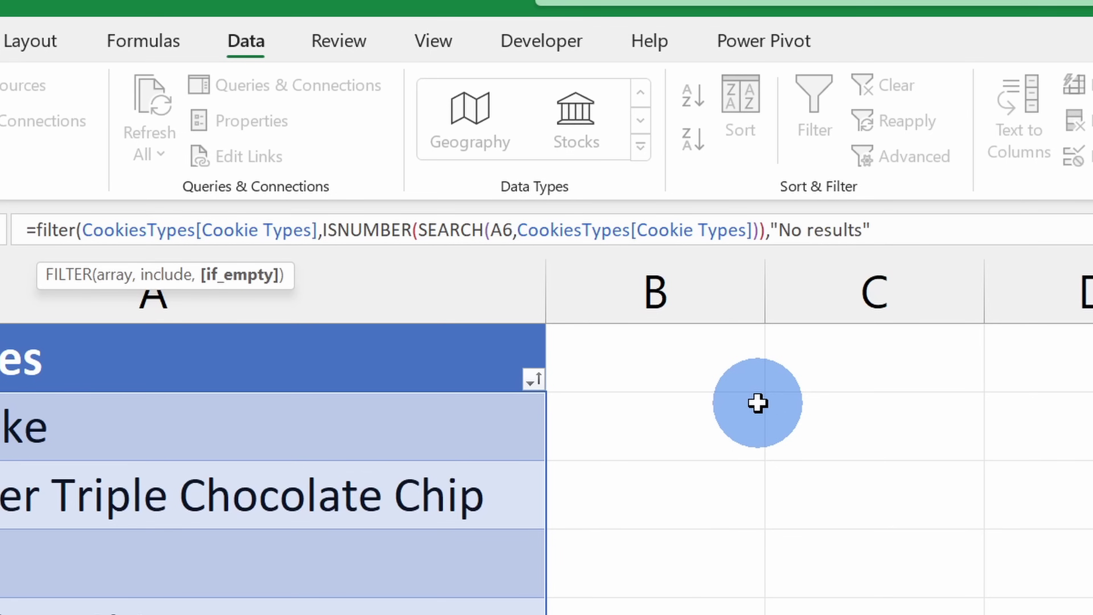
type(")")
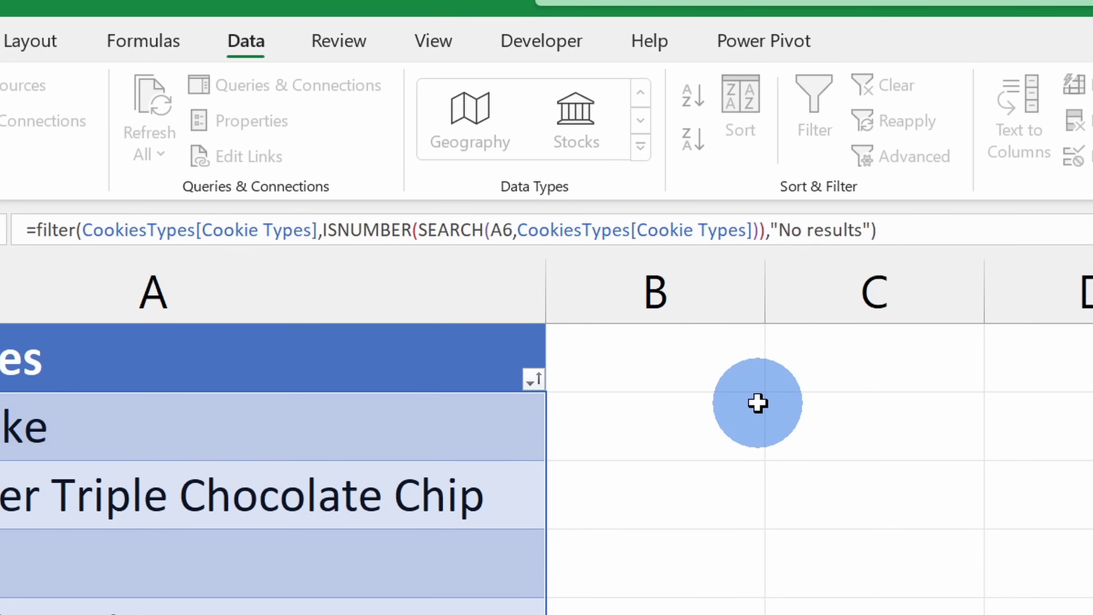
key("Return")
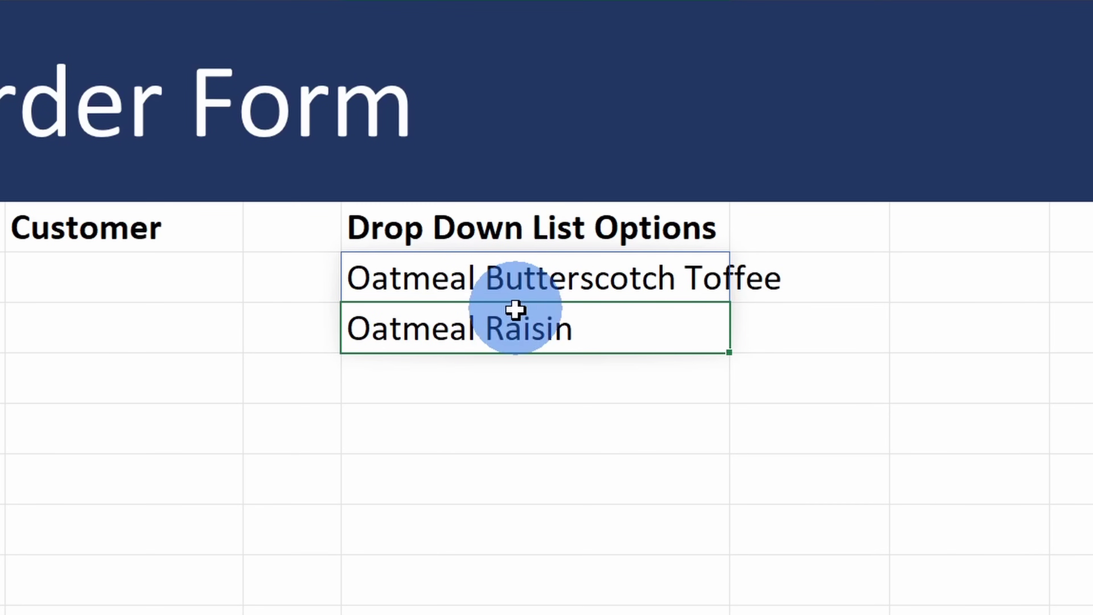
Step: Wrap the FILTER formula in E6 in a TRANSPOSE function so the matching cookie types spread across the row
left_click(533, 288)
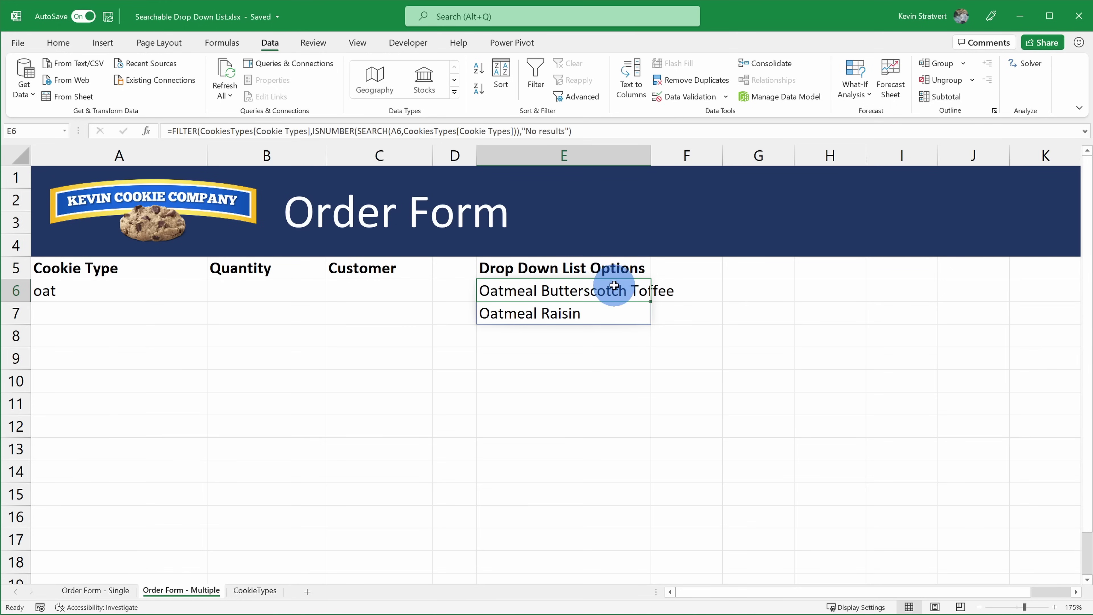
left_click(168, 131)
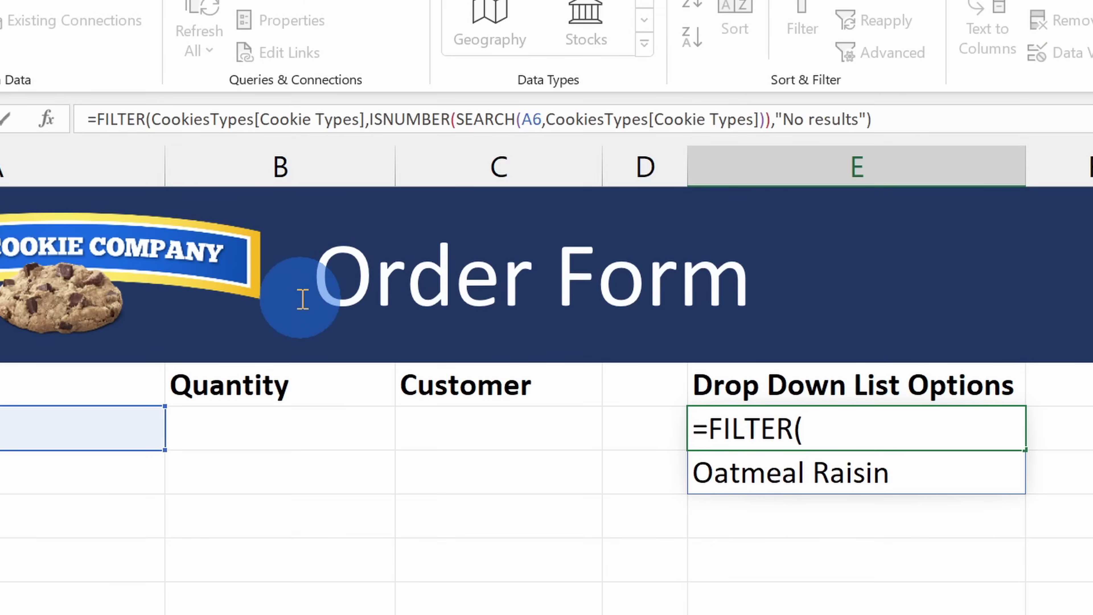
type("transpose")
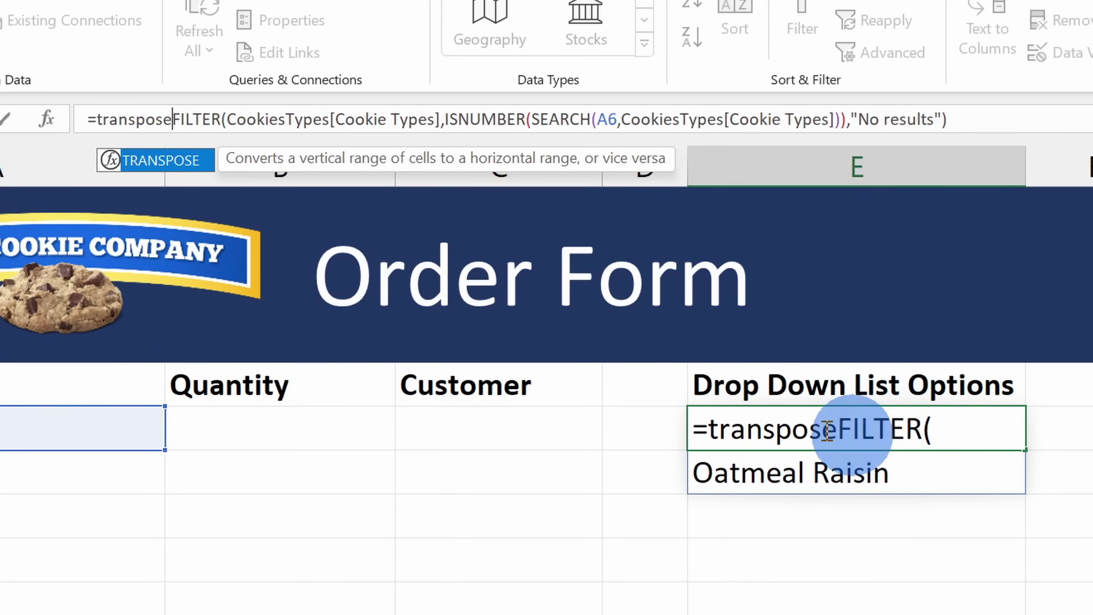
type("(")
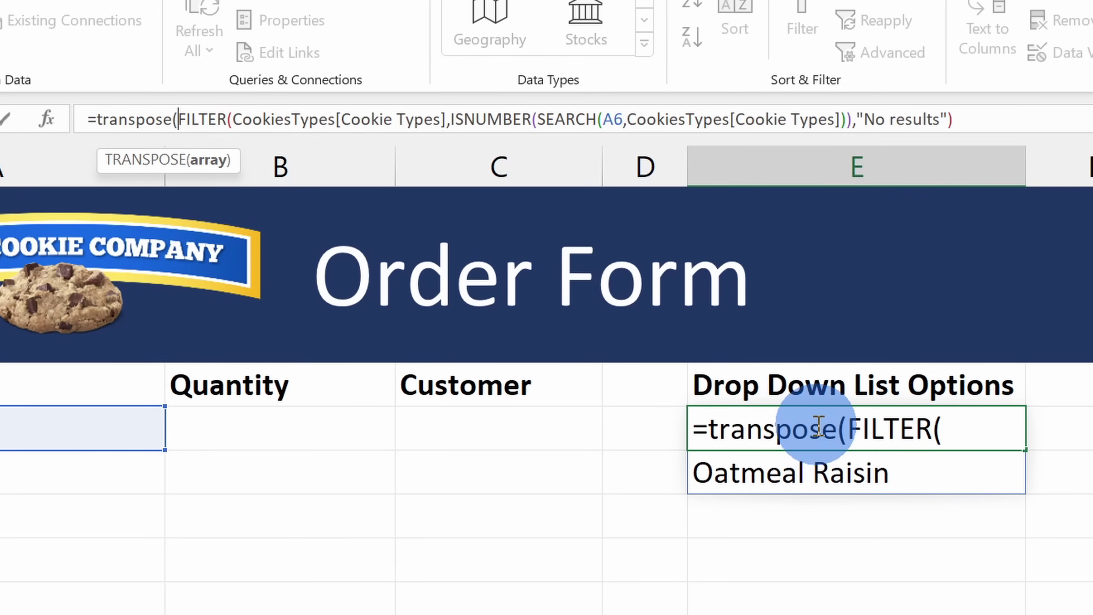
left_click(988, 111)
type(")")
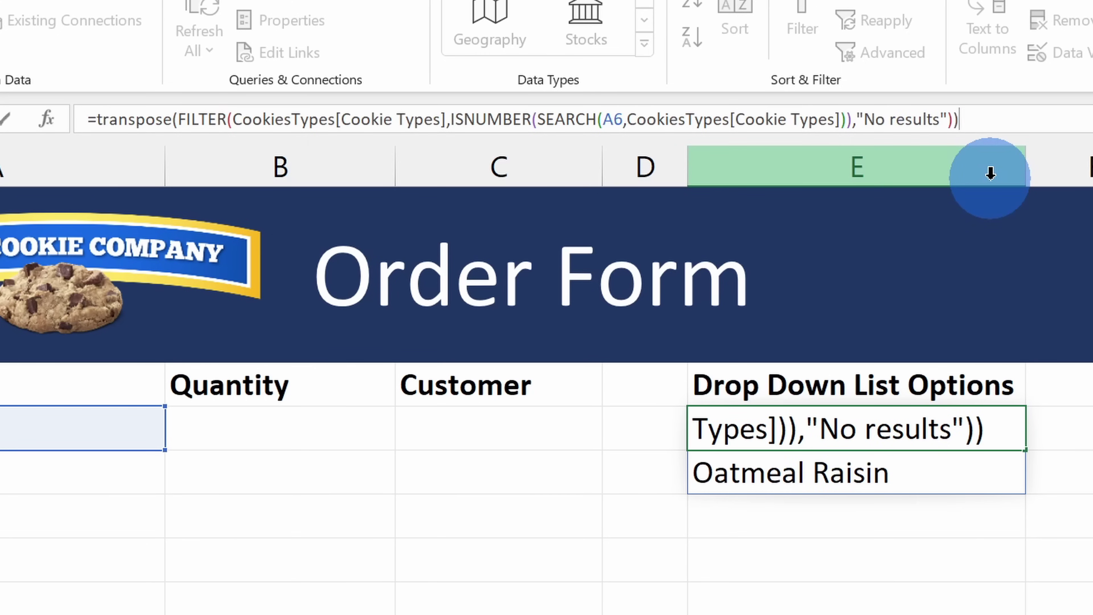
key("Return")
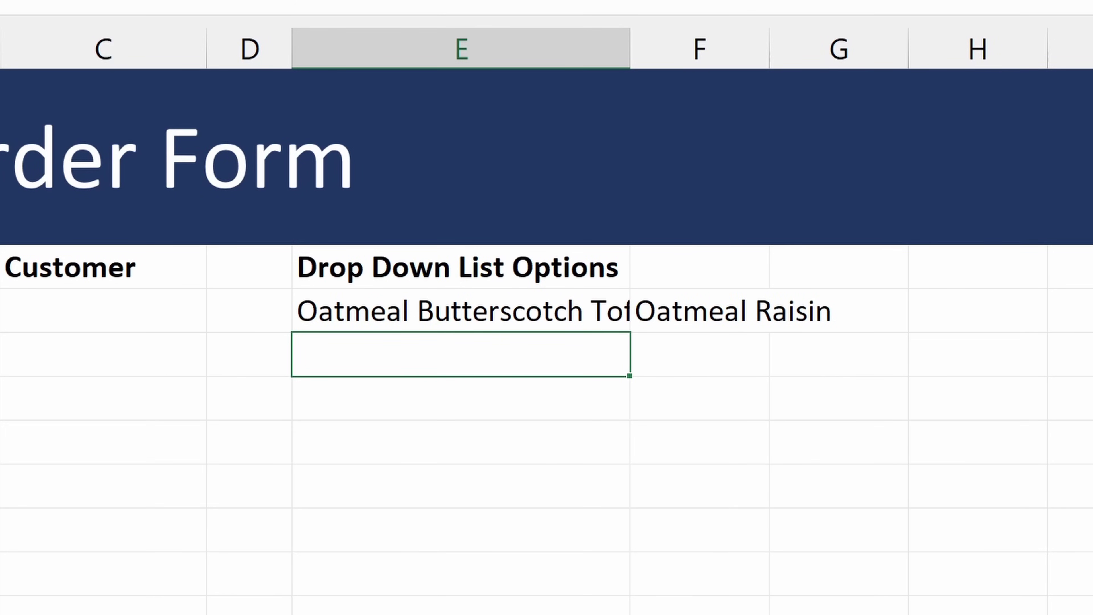
left_click(382, 307)
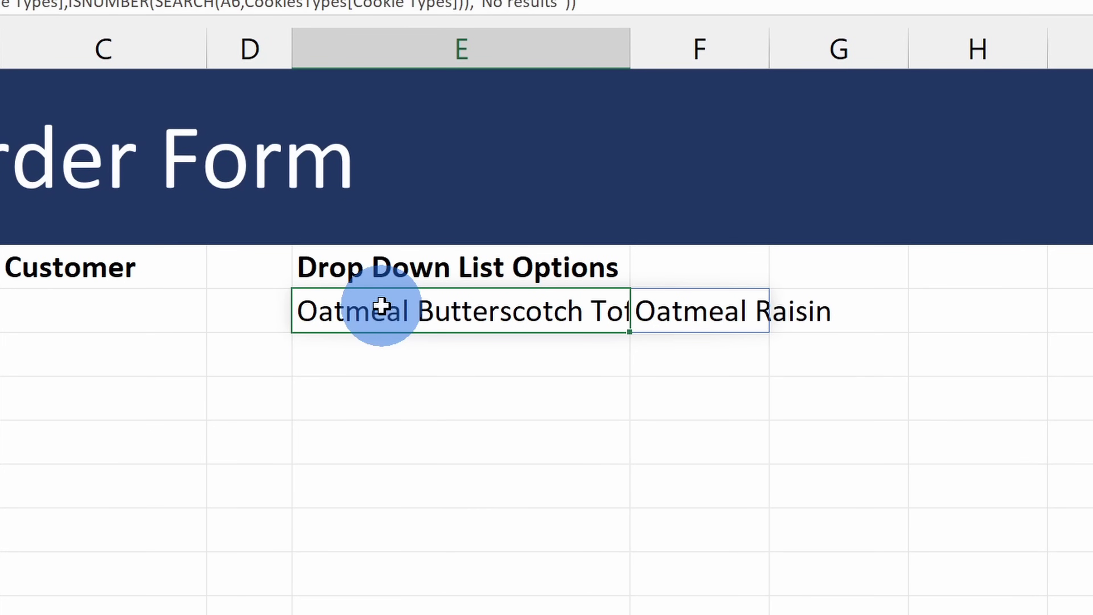
Step: Set up List data validation for A6 on the Order Form - Multiple sheet, with =$E6# as the source
left_click(118, 288)
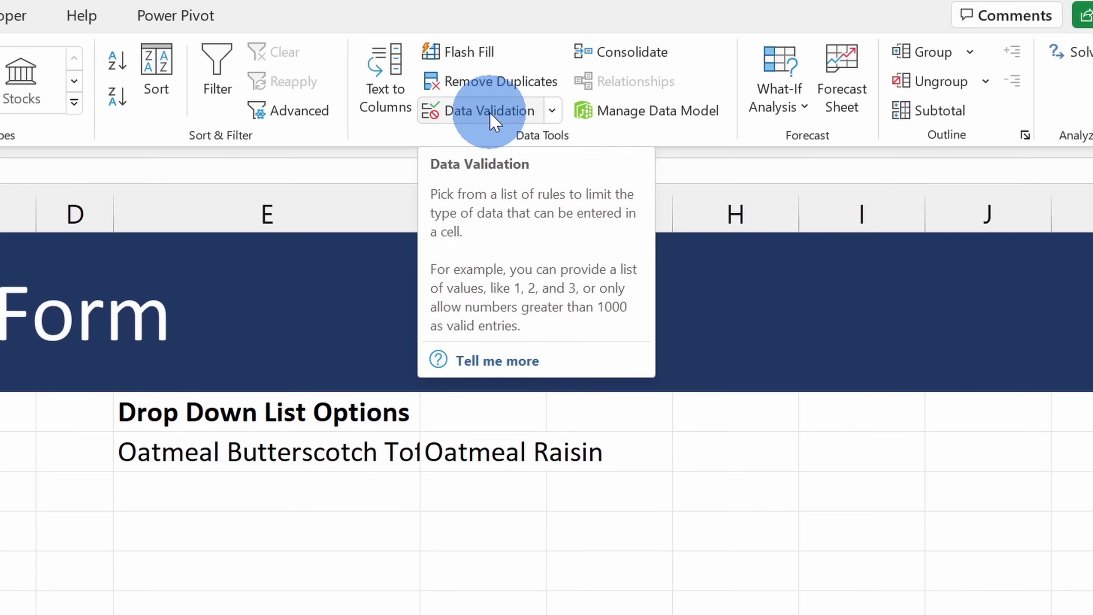
left_click(489, 112)
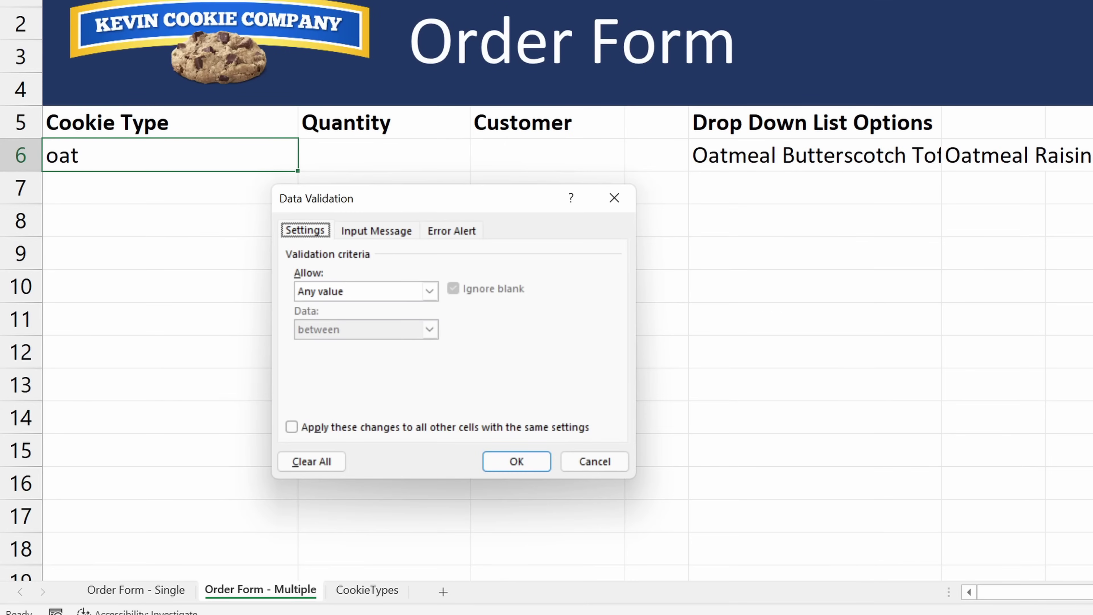
left_click(378, 292)
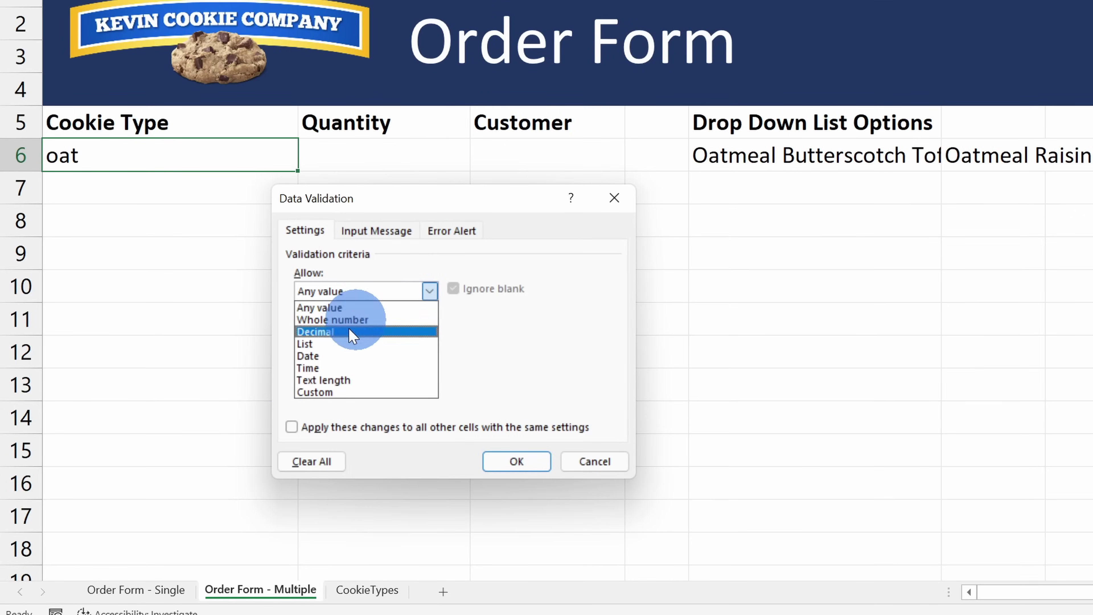
left_click(345, 344)
left_click(344, 366)
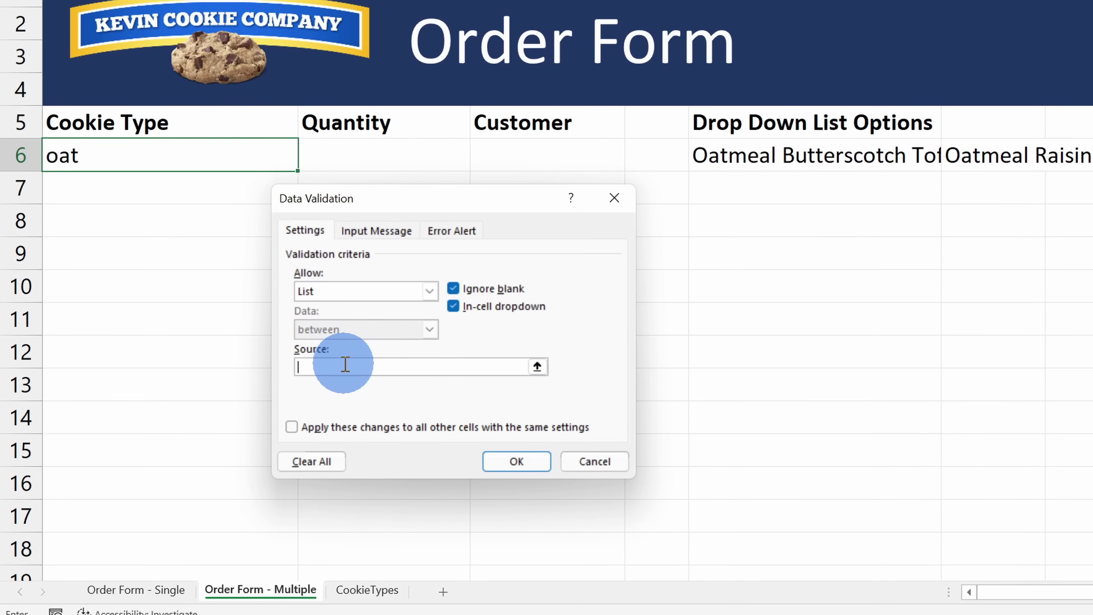
left_click(749, 157)
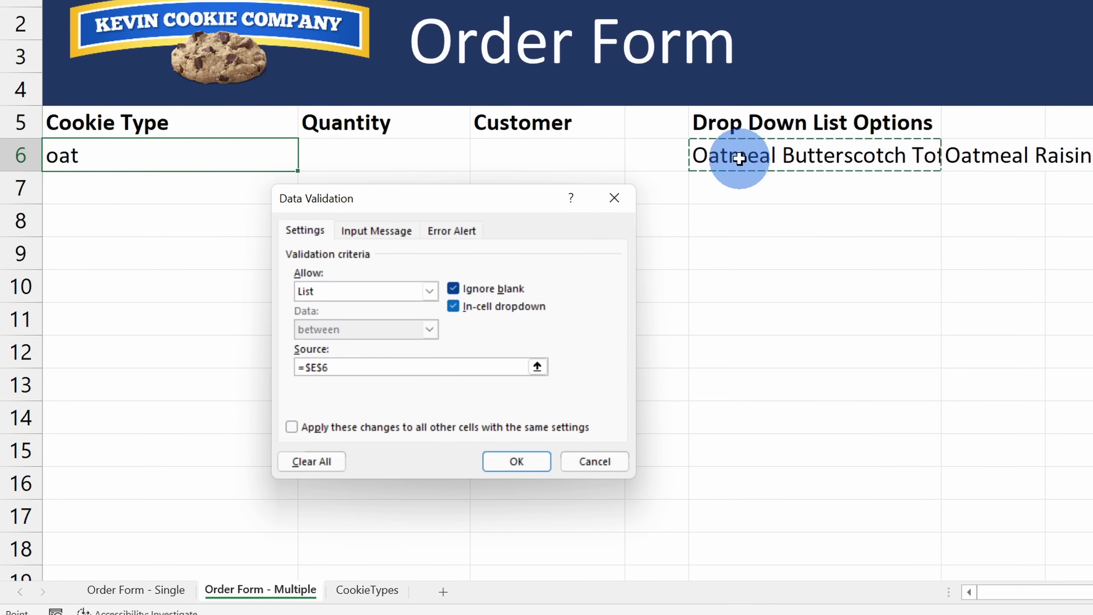
type("#")
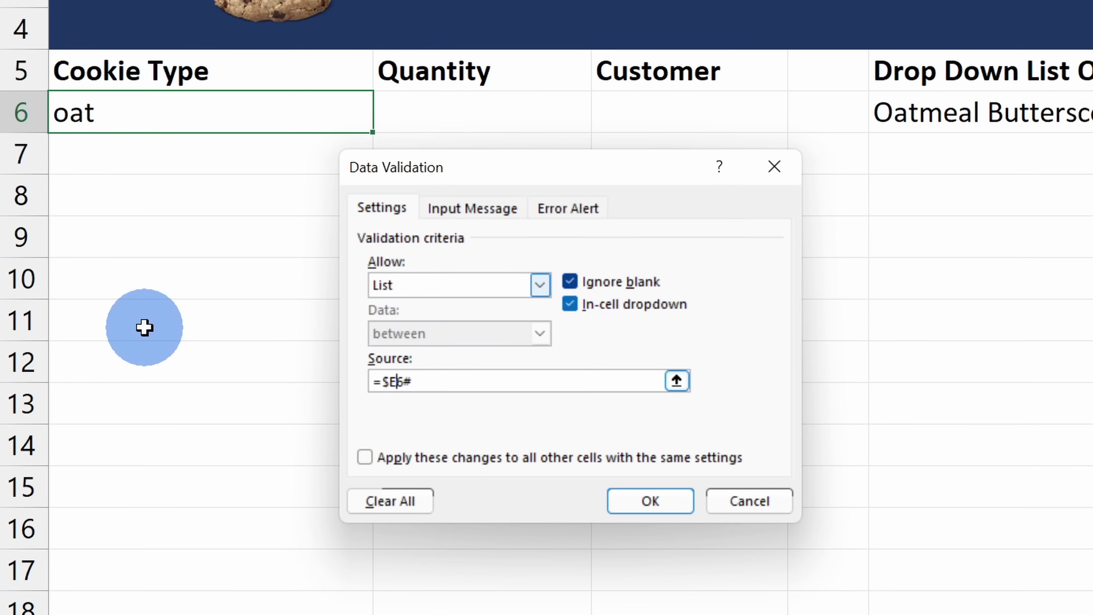
Step: Turn off the invalid-data error alert, apply the validation to A6 and check its drop-down options
left_click(569, 208)
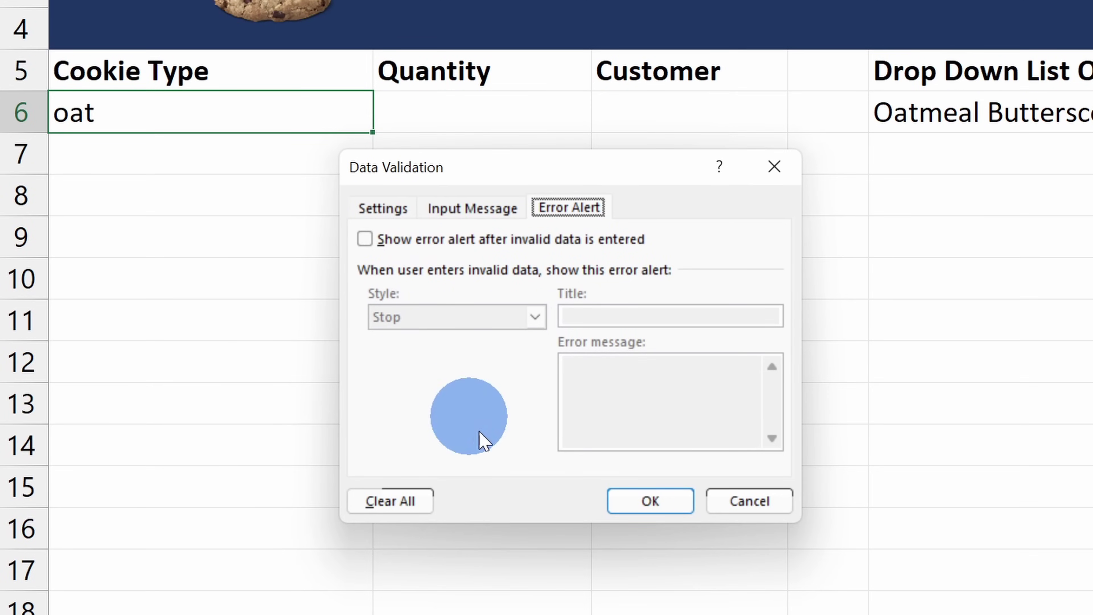
left_click(654, 502)
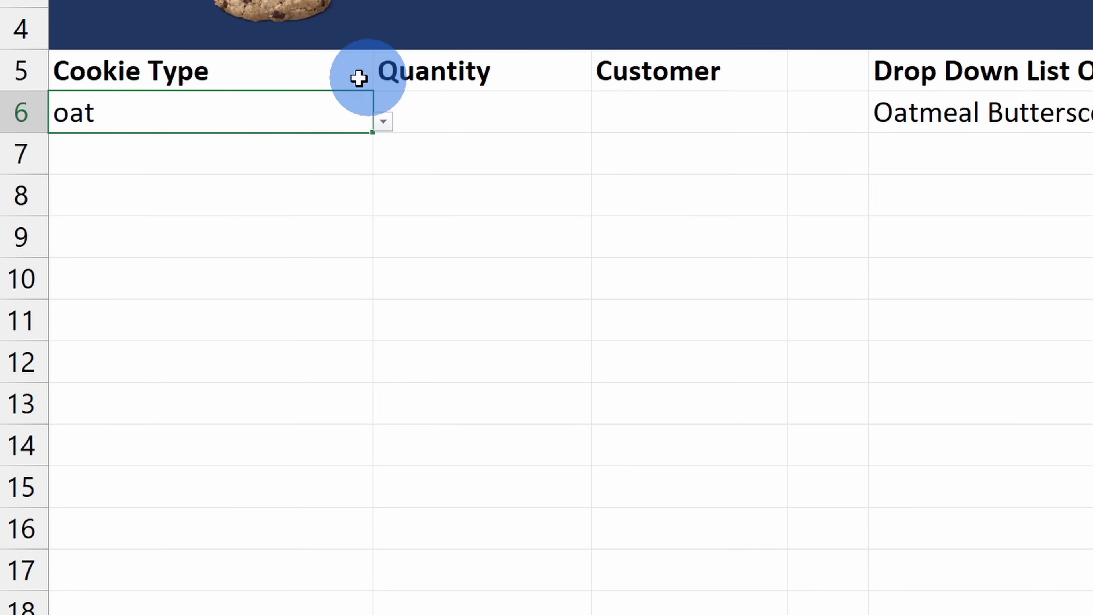
left_click(384, 123)
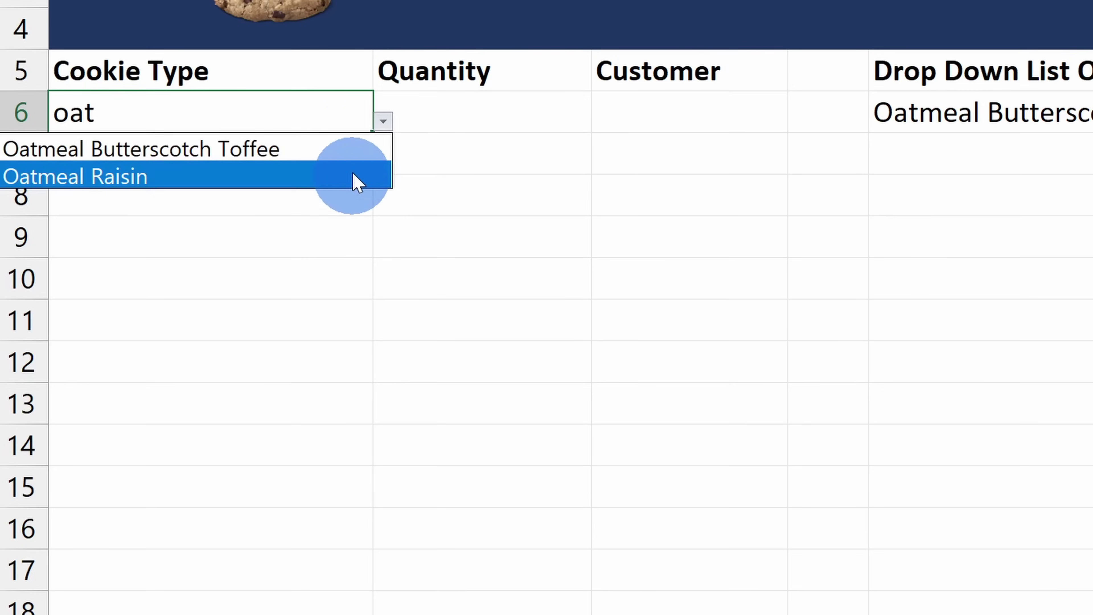
key("Escape")
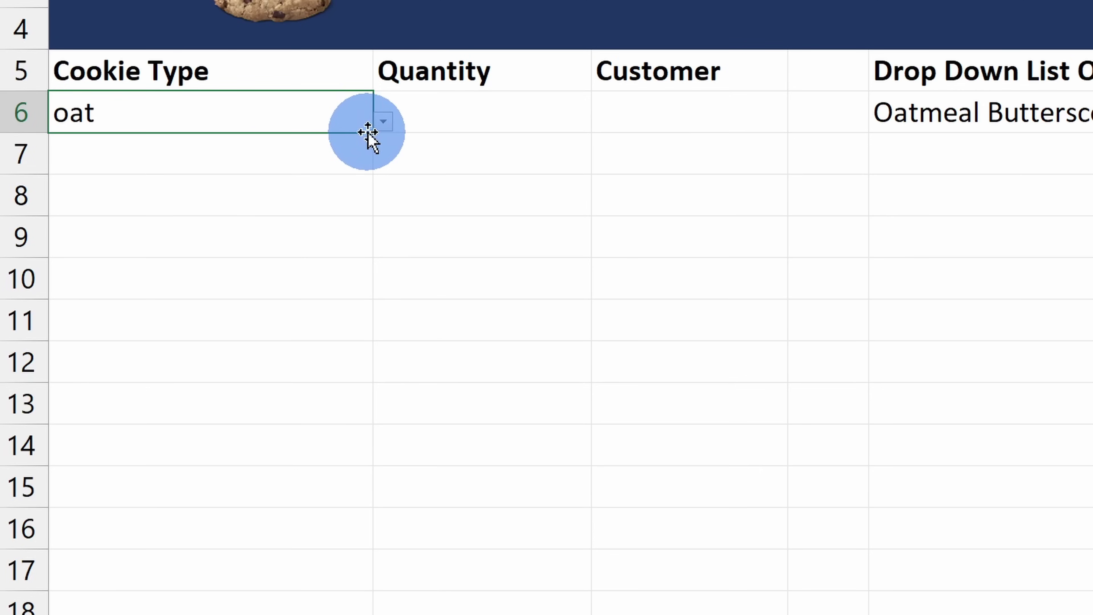
Step: Fill cell A6 with its drop-down down to A12, and the E6 formula down to E12
left_click_drag(372, 135, 363, 368)
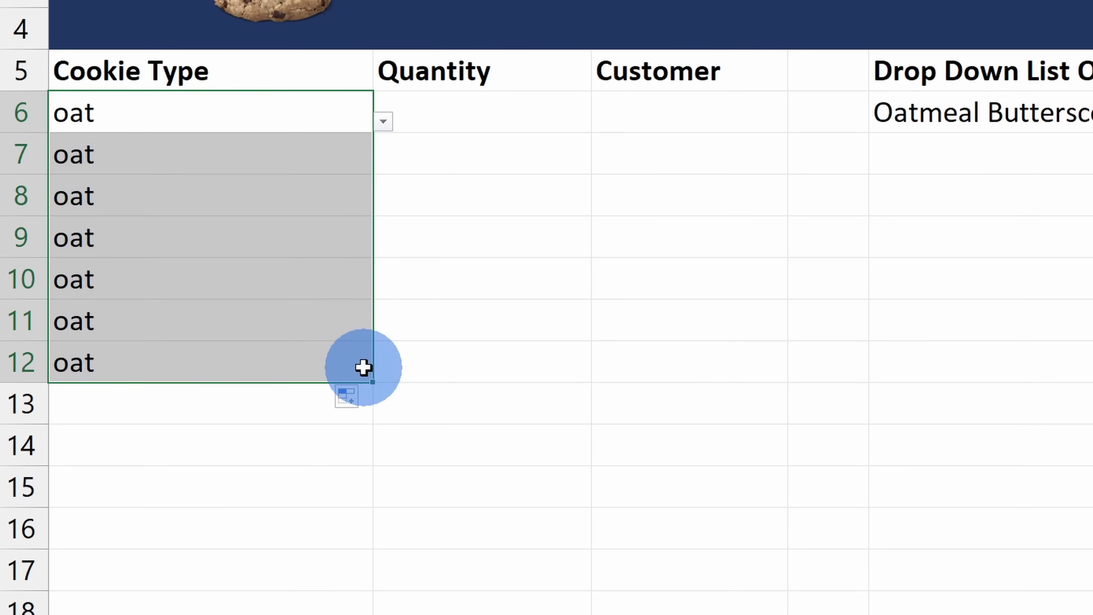
left_click(927, 123)
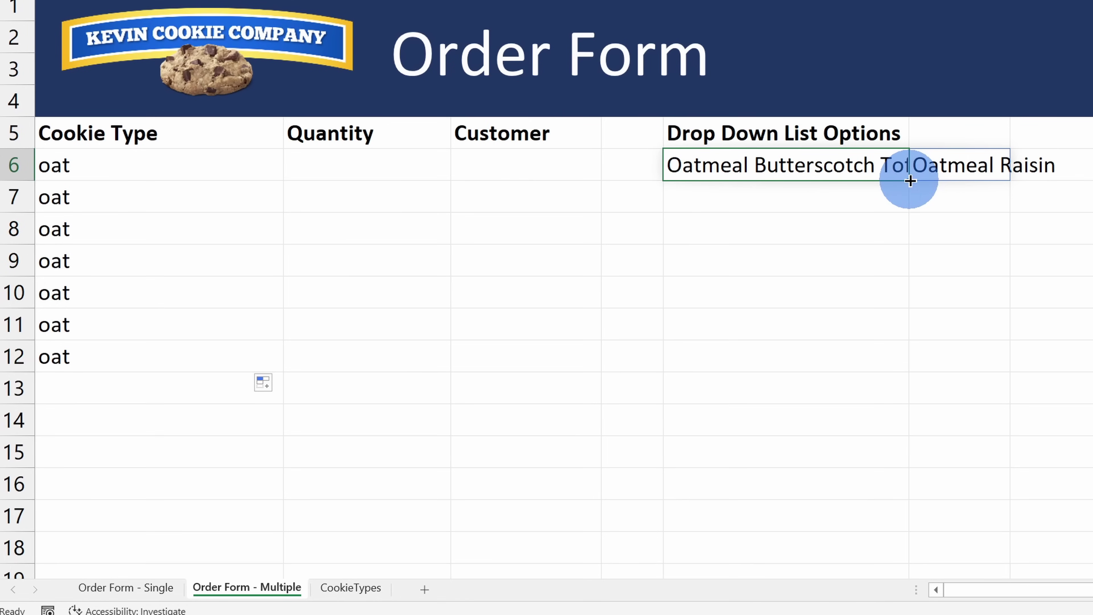
left_click_drag(909, 180, 895, 373)
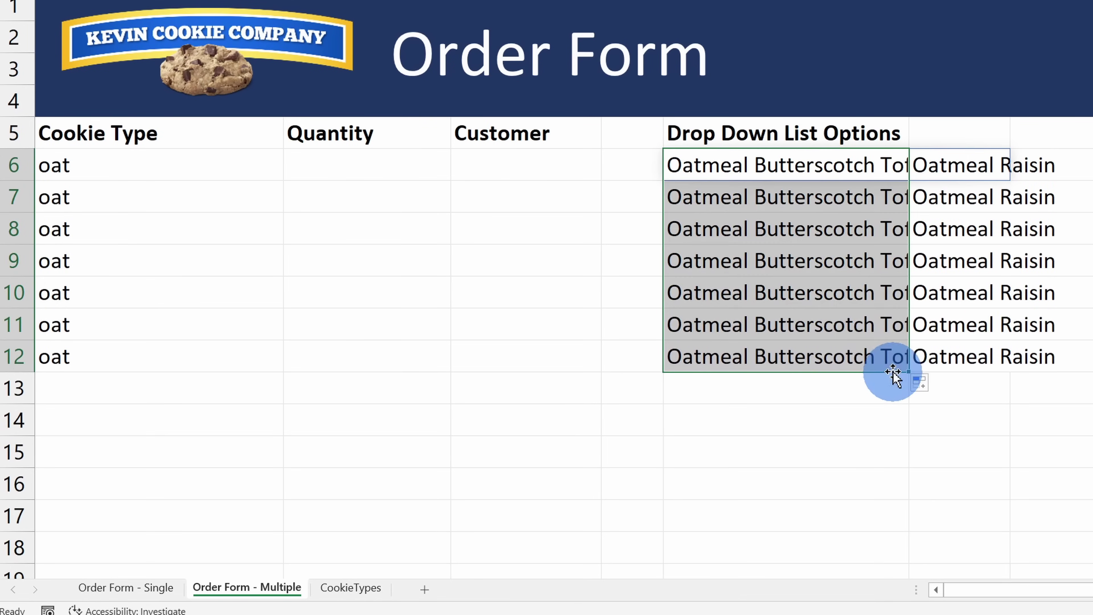
Step: Enter "butter" in A7 and check the matching cookie types in its drop-down
left_click(183, 195)
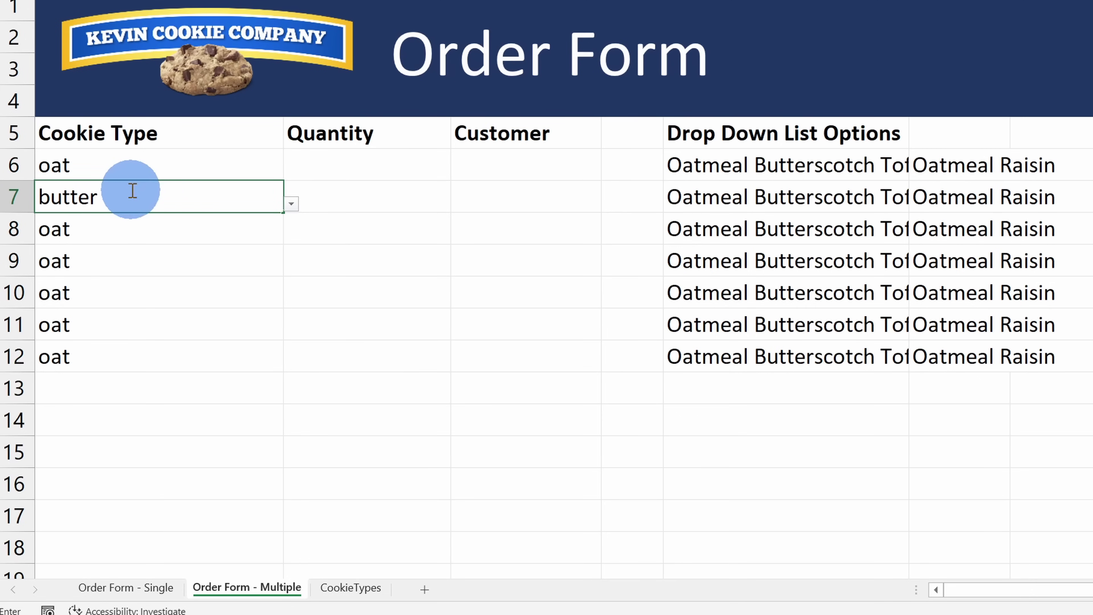
left_click(291, 203)
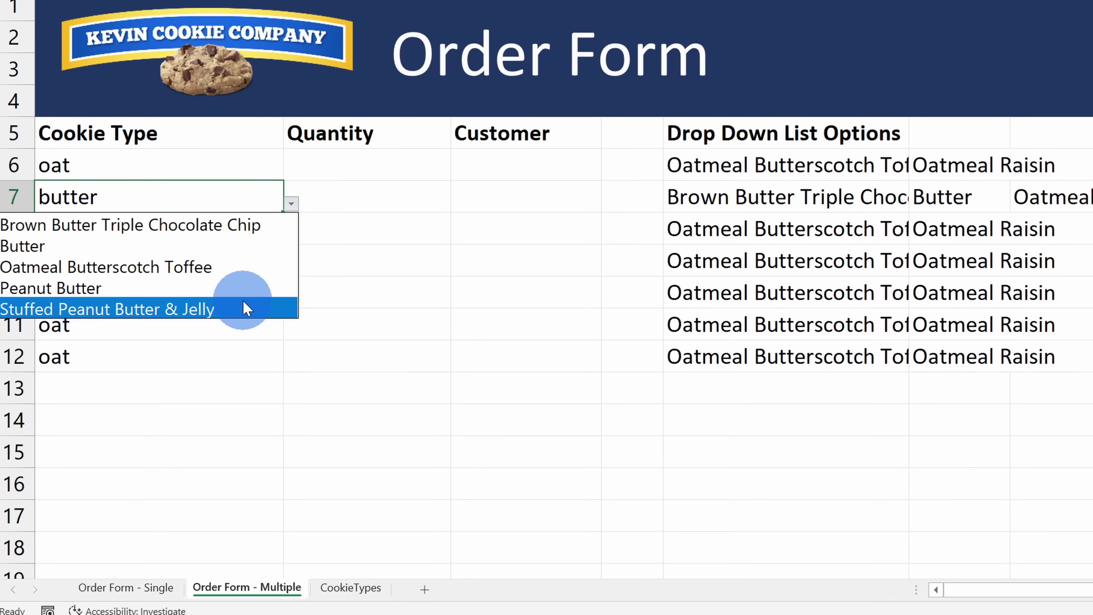
key("Escape")
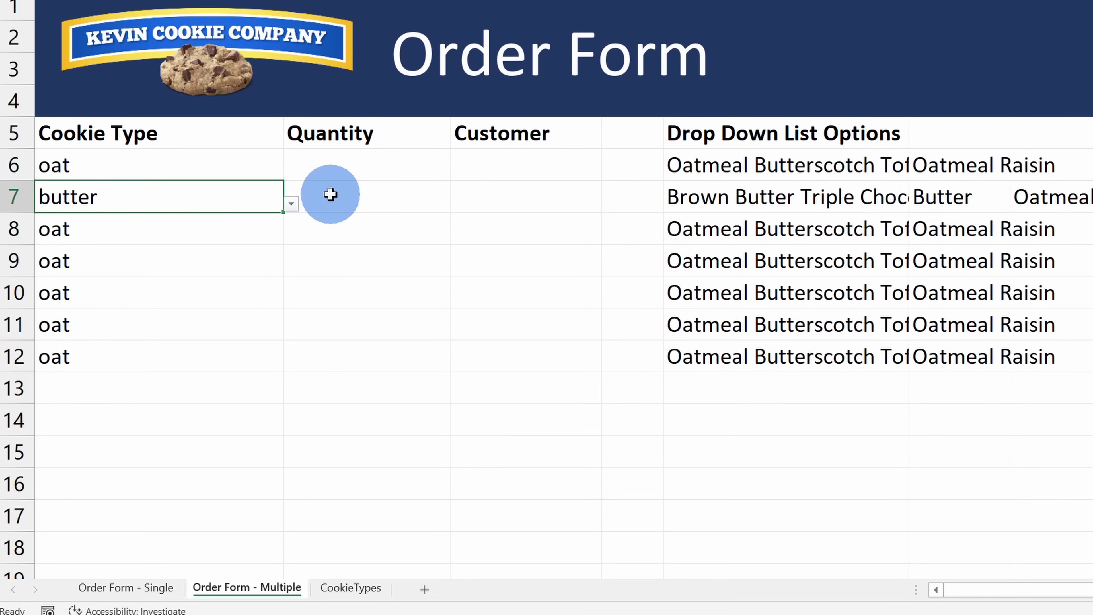
Step: Hide the helper columns E through V that hold the drop-down list options
scroll(330, 194, "down", 3)
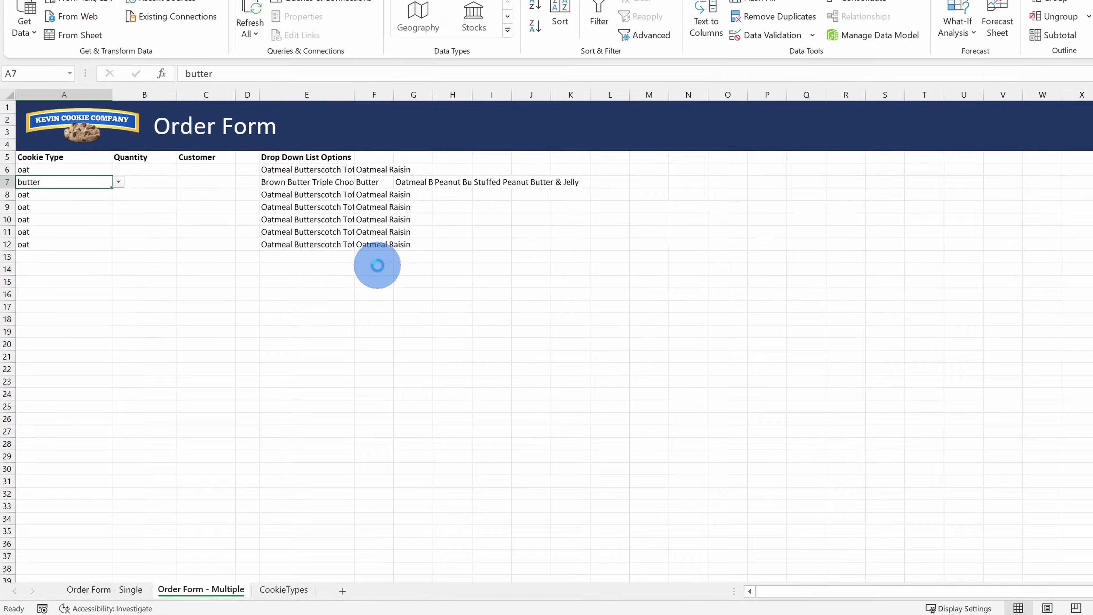
scroll(377, 265, "down", 2)
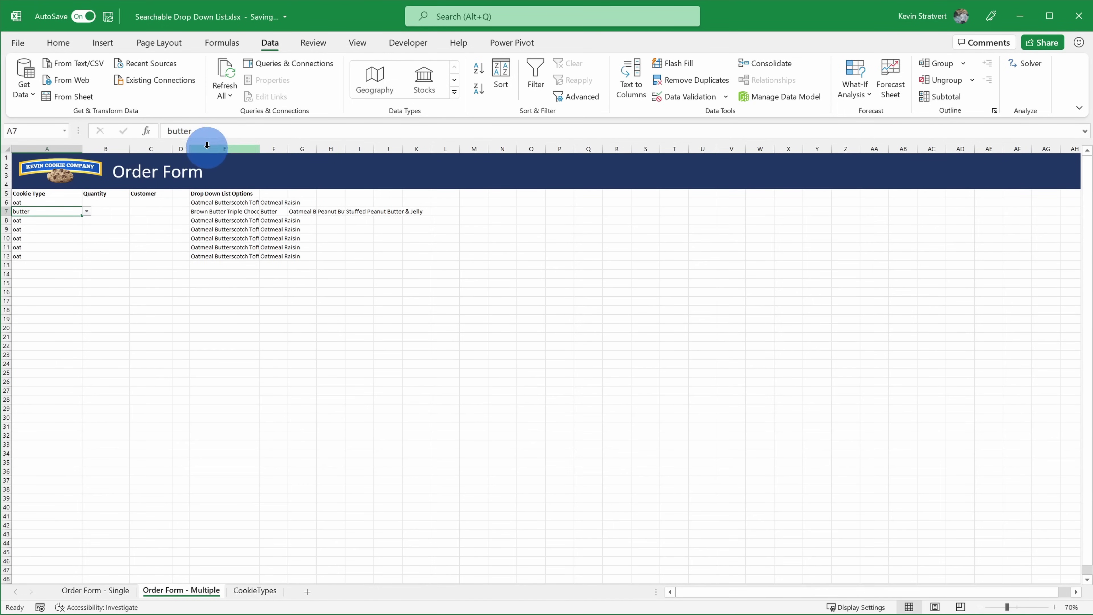
left_click_drag(207, 145, 735, 144)
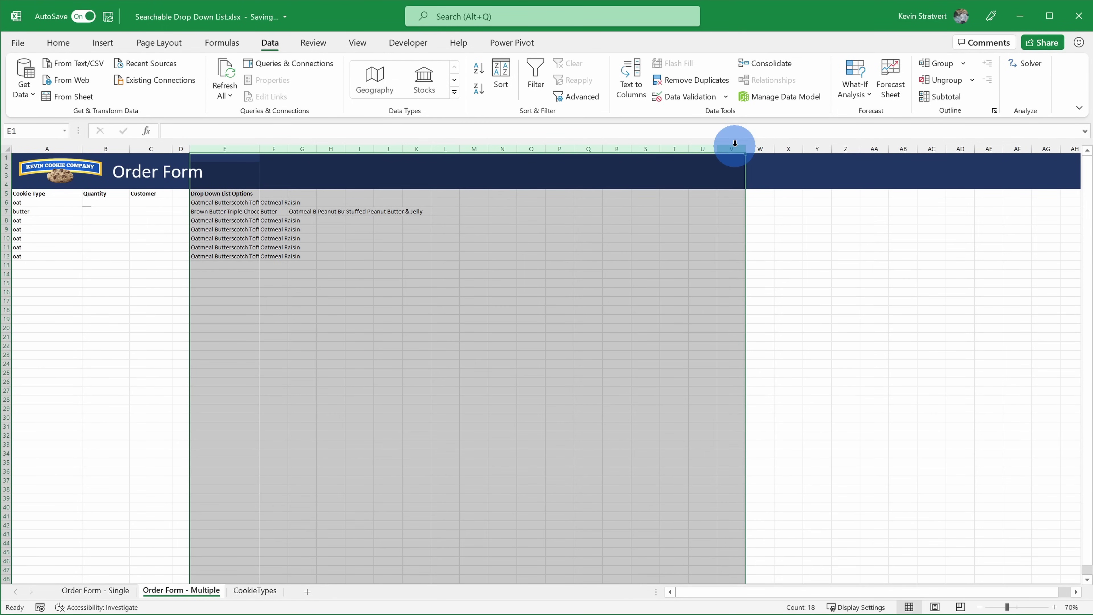
right_click(735, 147)
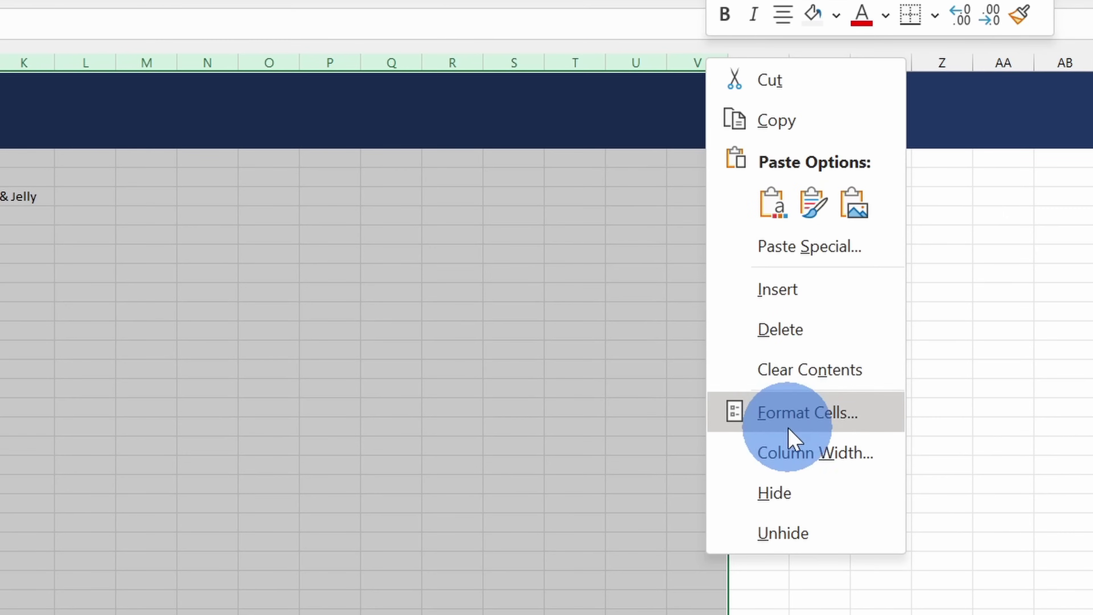
left_click(775, 350)
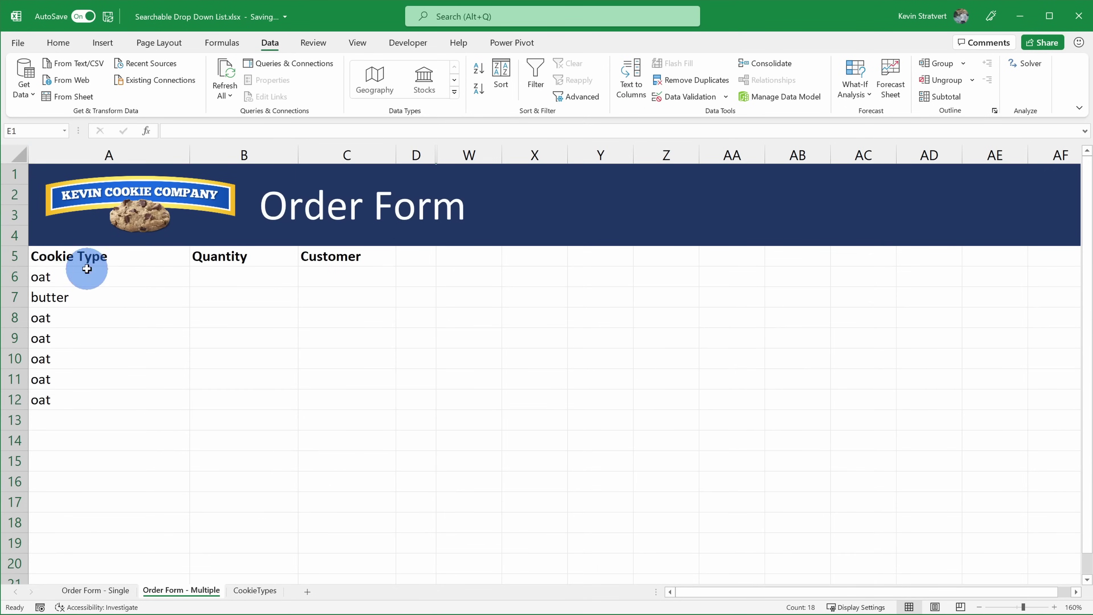
Step: Check that the Cookie Type cells still offer their drop-down, using the one in A9
left_click(103, 278)
left_click(112, 338)
left_click(191, 340)
left_click(175, 338)
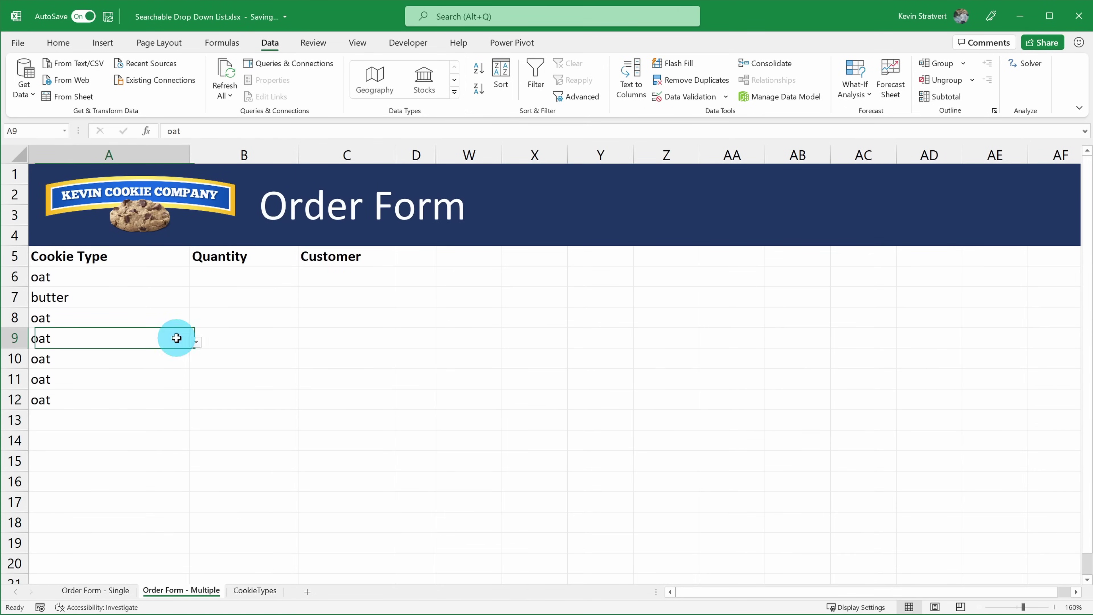
left_click(196, 342)
left_click(149, 313)
left_click(149, 313)
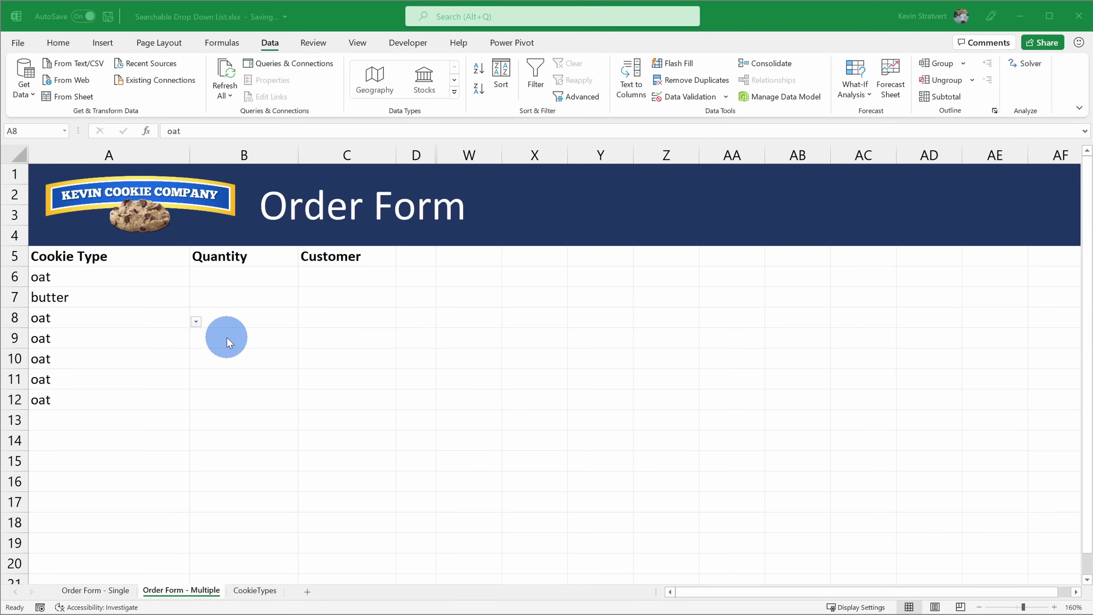
Step: Examine the Cookie Types list on the CookieTypes sheet and the command for inserting a table
left_click(255, 590)
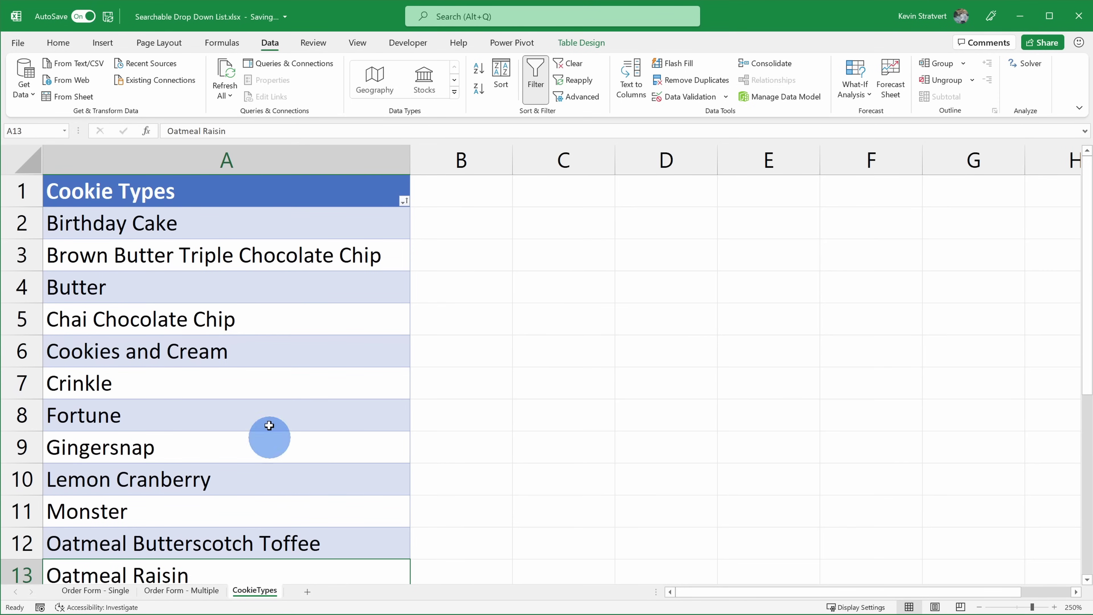
left_click_drag(248, 221, 252, 434)
left_click(256, 375)
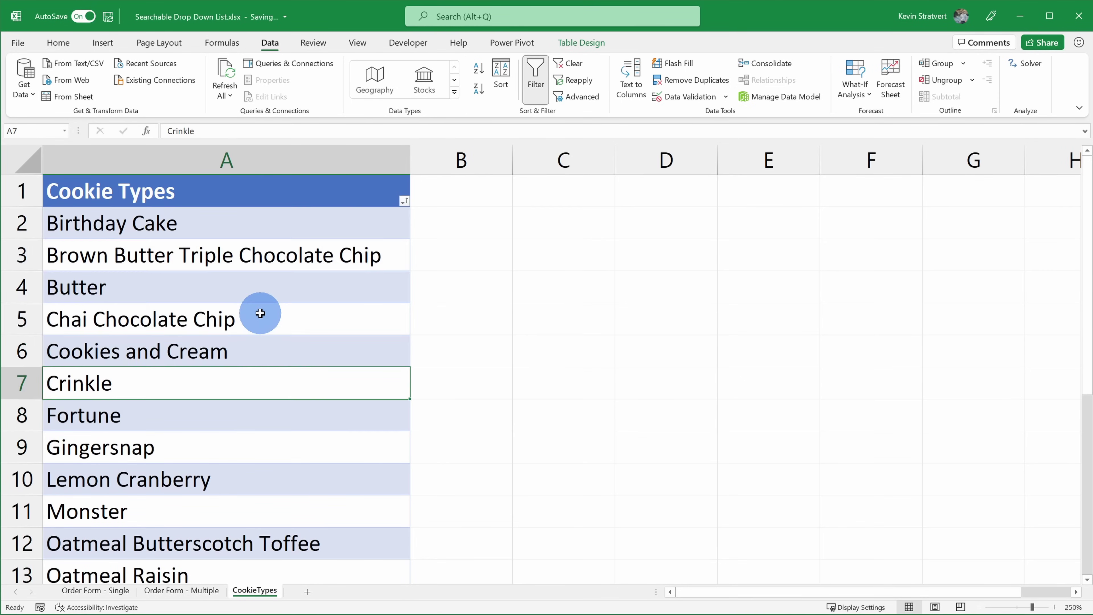
scroll(256, 317, "down", 5)
scroll(266, 460, "up", 5)
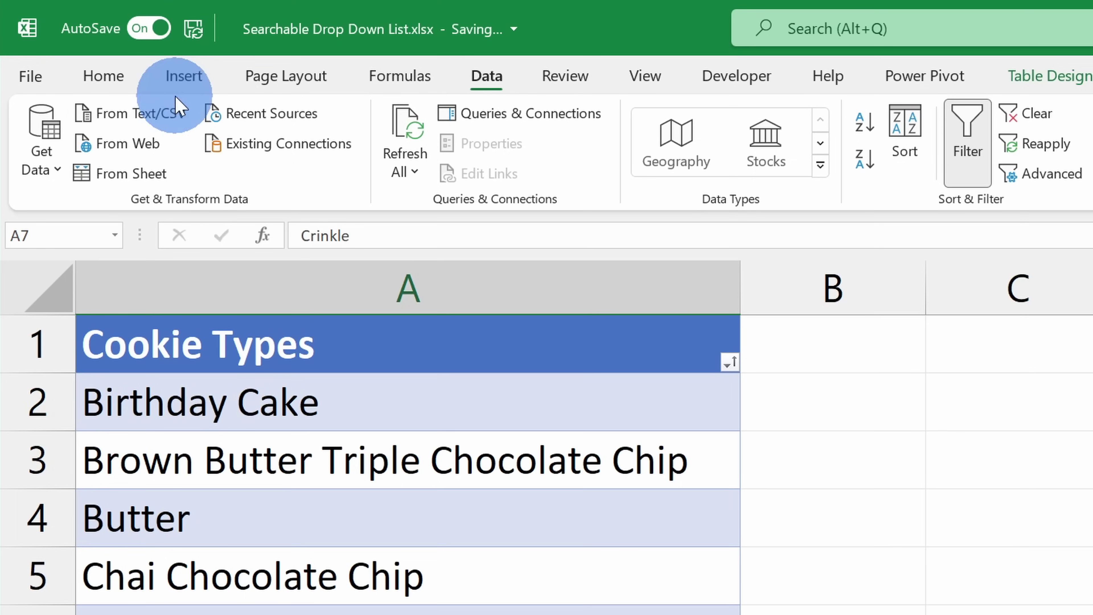
left_click(103, 43)
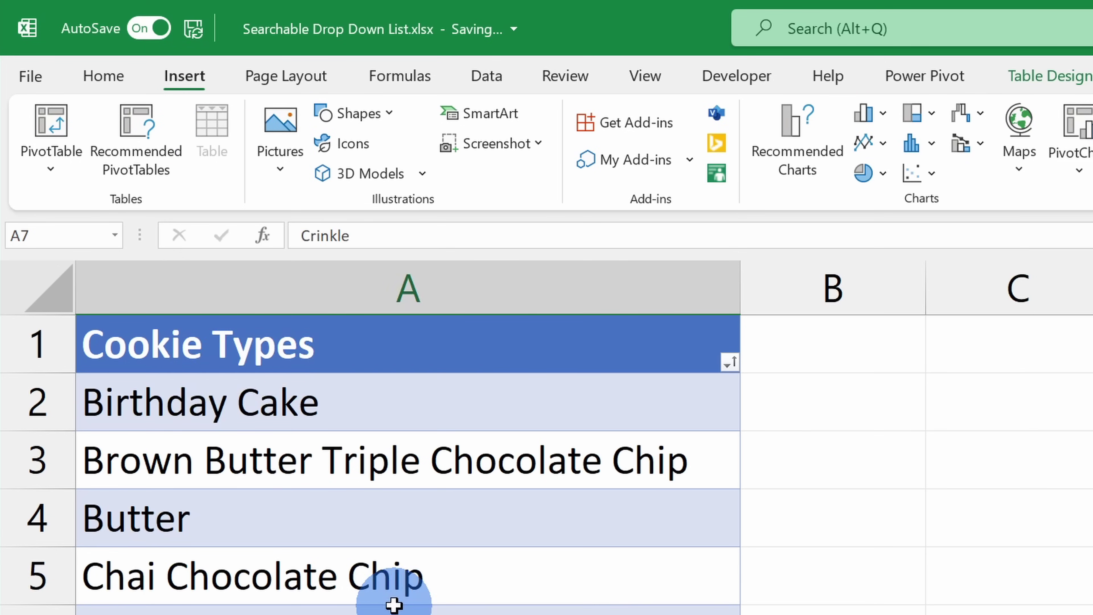
Step: Look at the empty row A22 below the Cookie Types table and at the column's sort and filter options
scroll(387, 590, "down", 3)
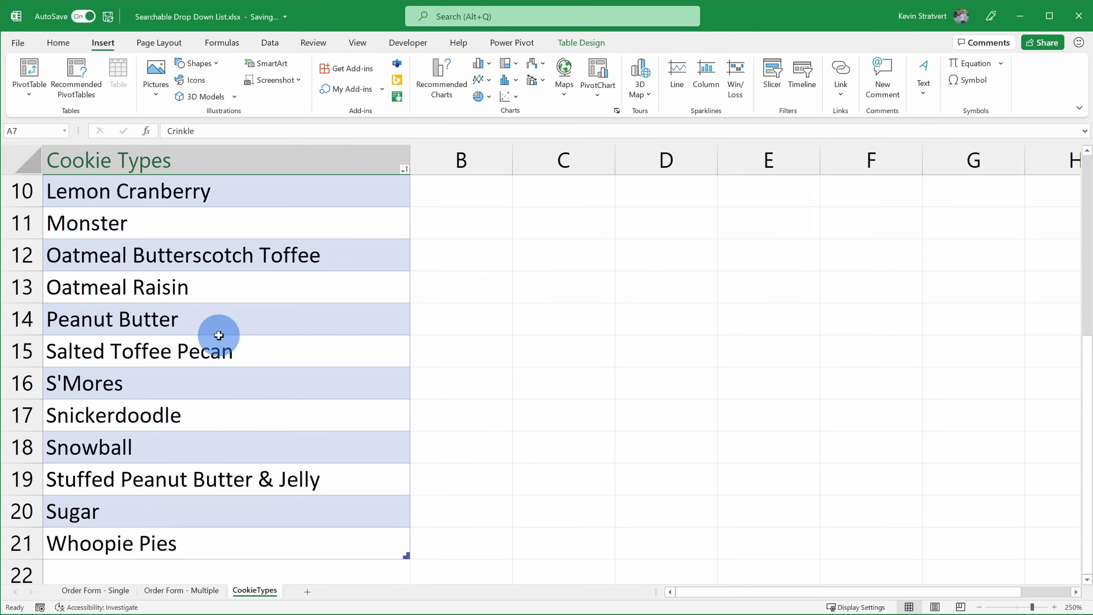
scroll(219, 335, "down", 2)
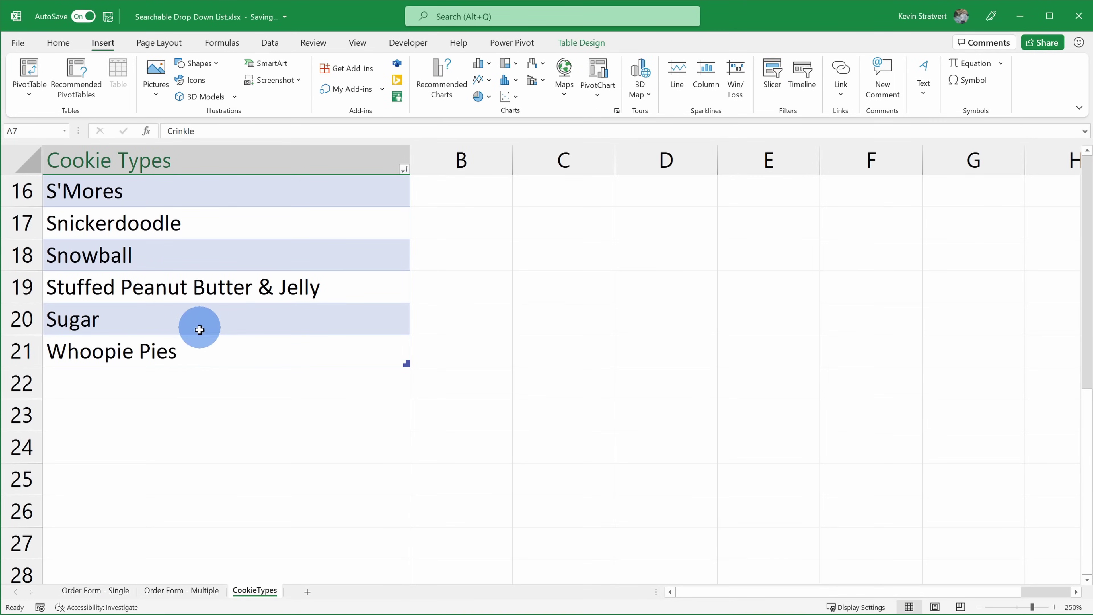
left_click(181, 380)
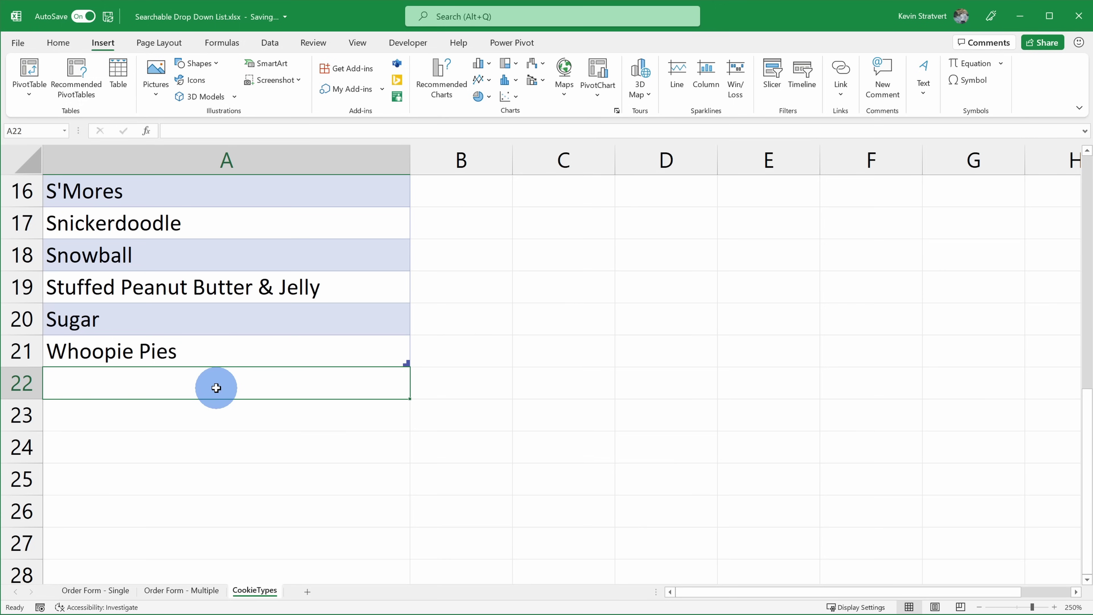
scroll(216, 388, "up", 5)
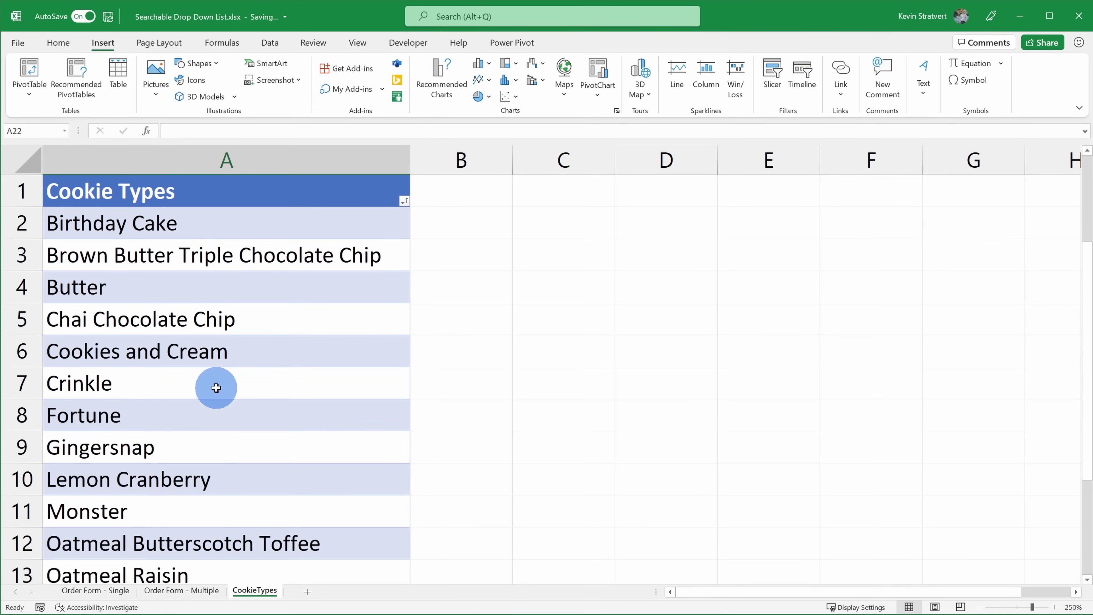
left_click(405, 201)
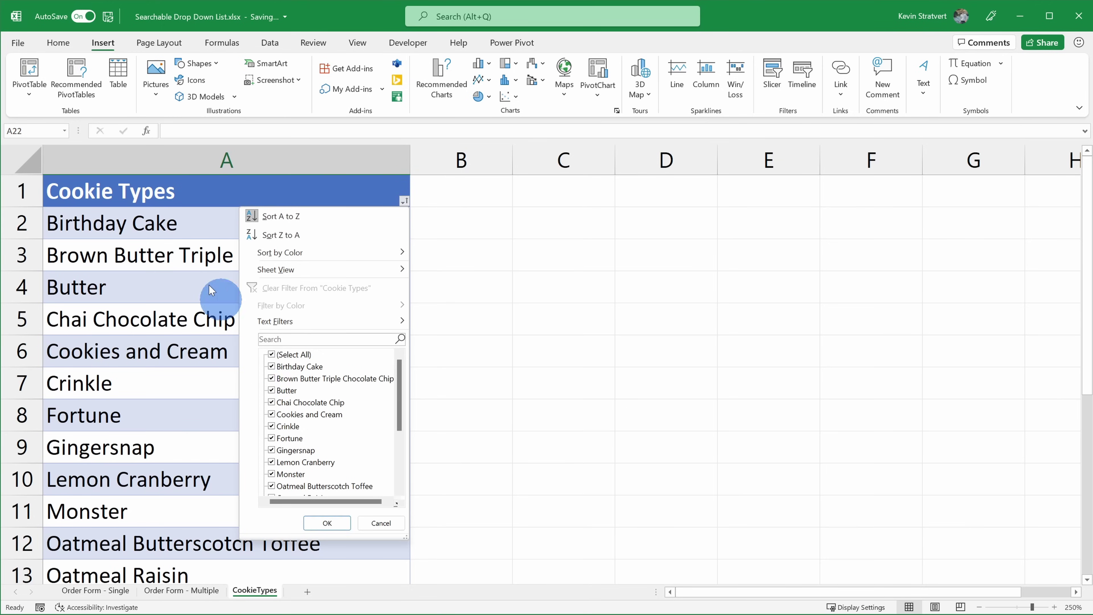
left_click(183, 276)
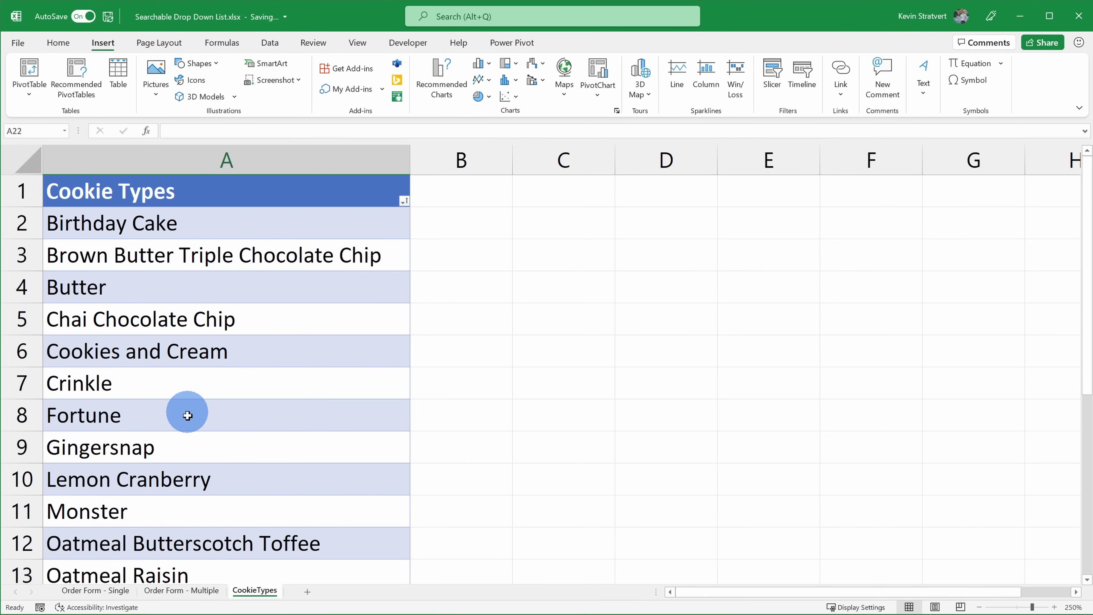